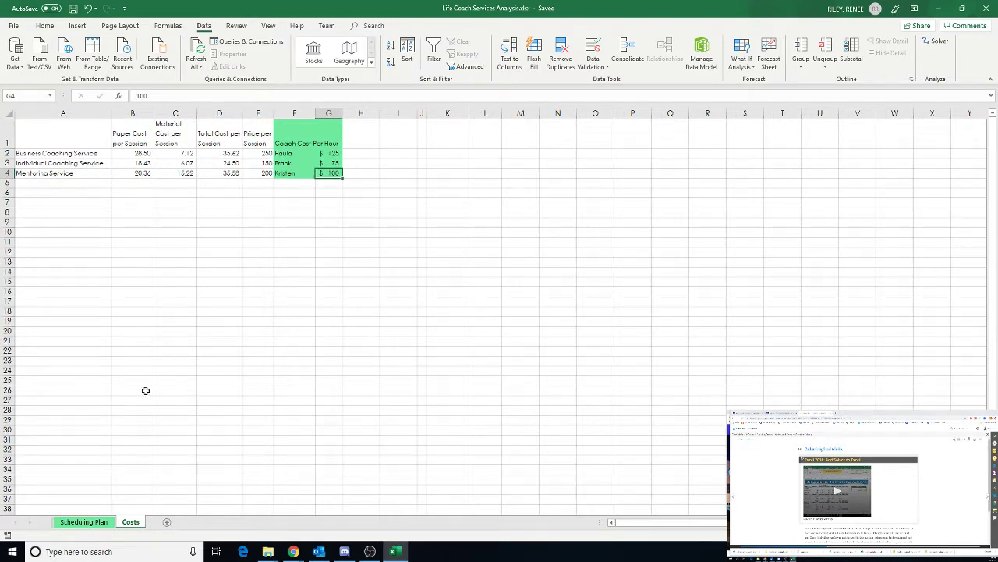
# Switch to the Scheduling Plan sheet and make sure the Solver Add-in is enabled among the Excel add-ins
pyautogui.click(95, 525)
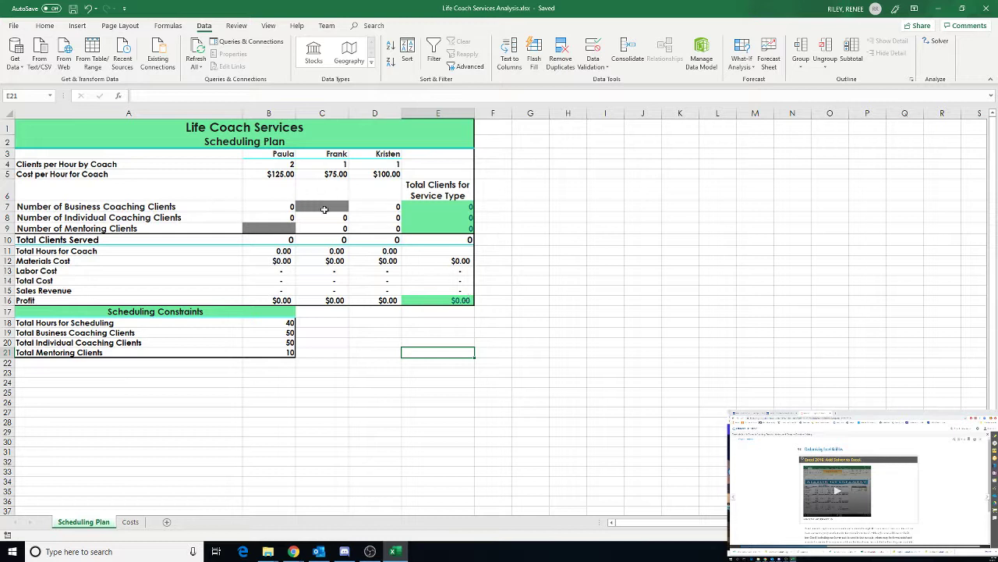
pyautogui.click(13, 26)
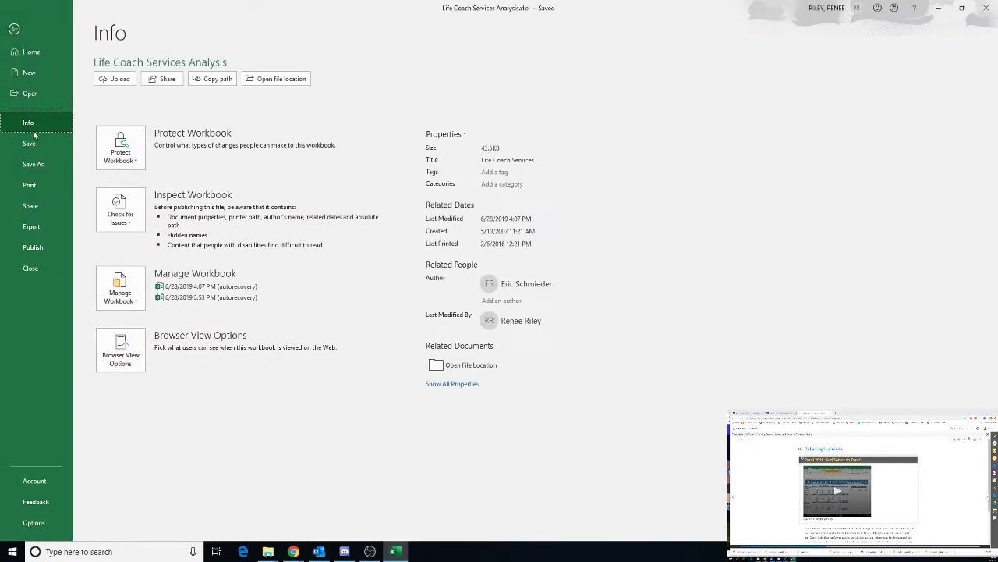
pyautogui.click(41, 480)
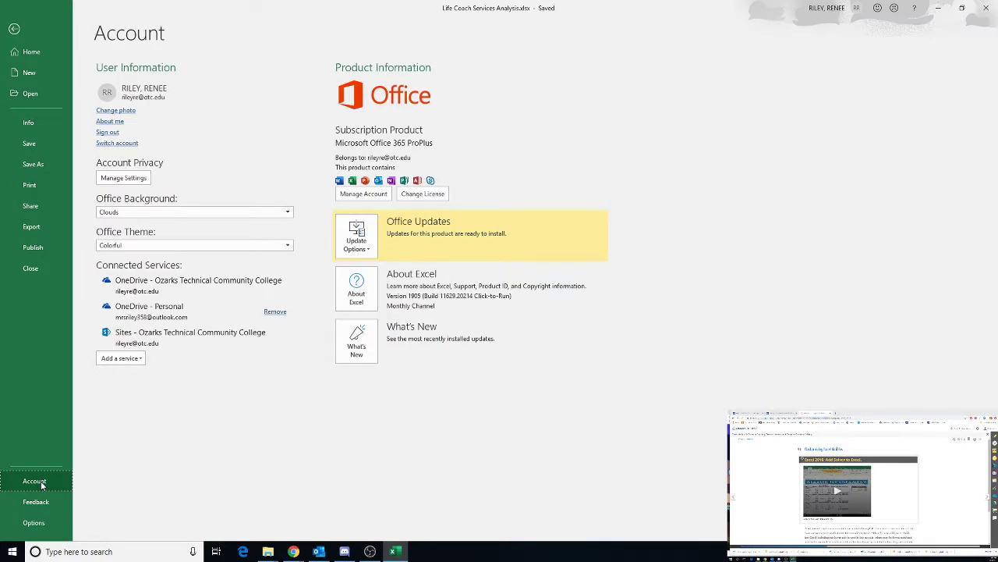
pyautogui.click(35, 523)
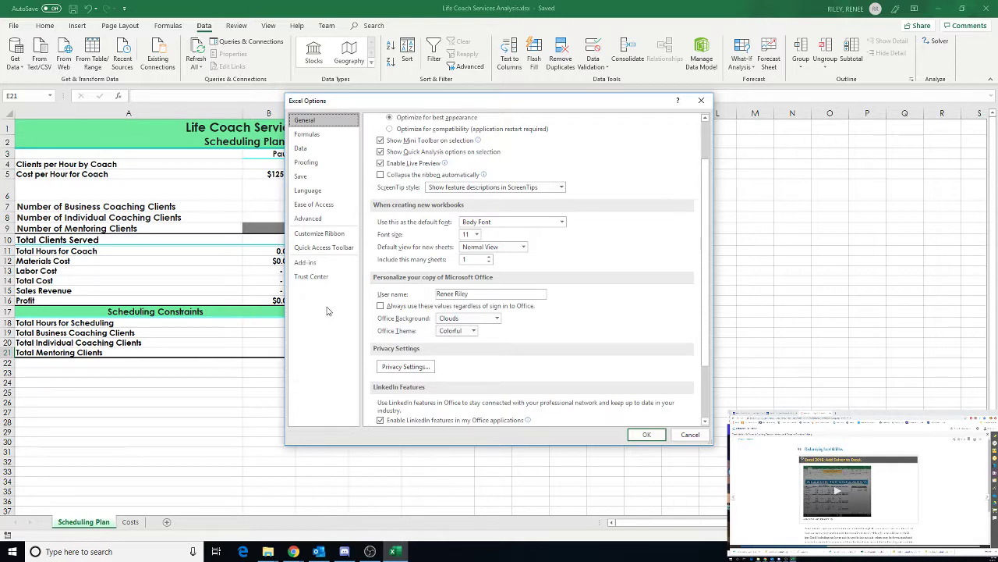
pyautogui.click(316, 265)
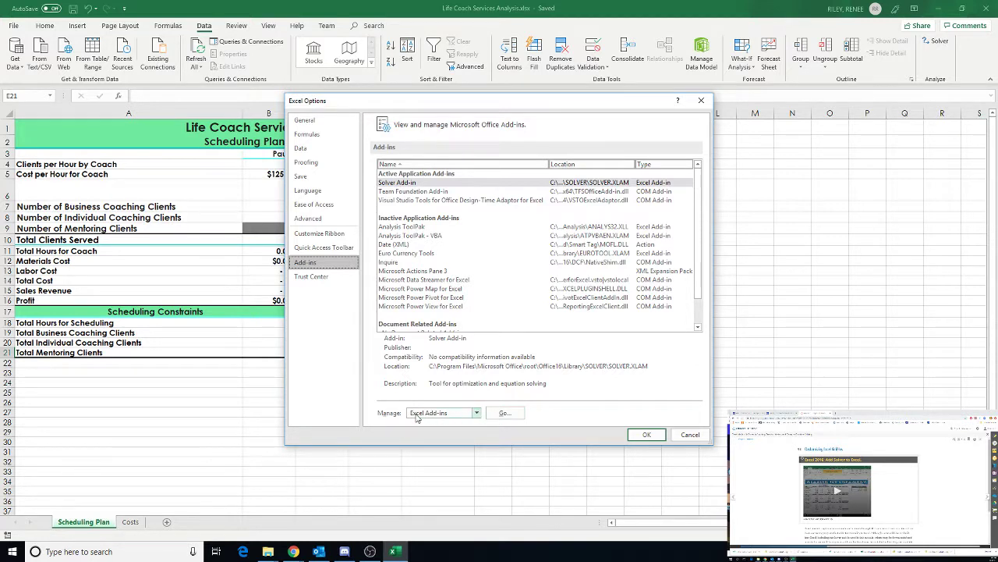
pyautogui.click(505, 413)
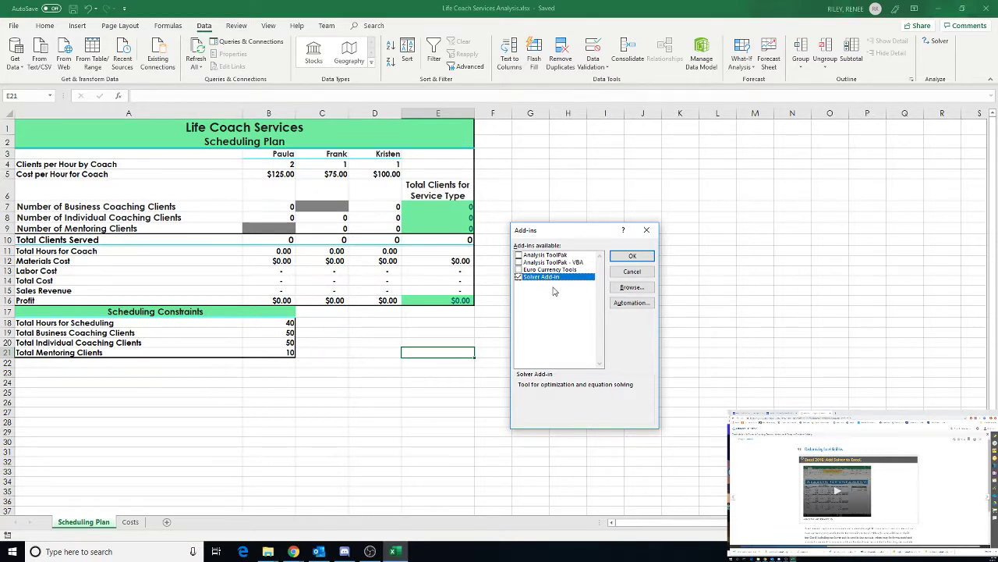
pyautogui.click(633, 257)
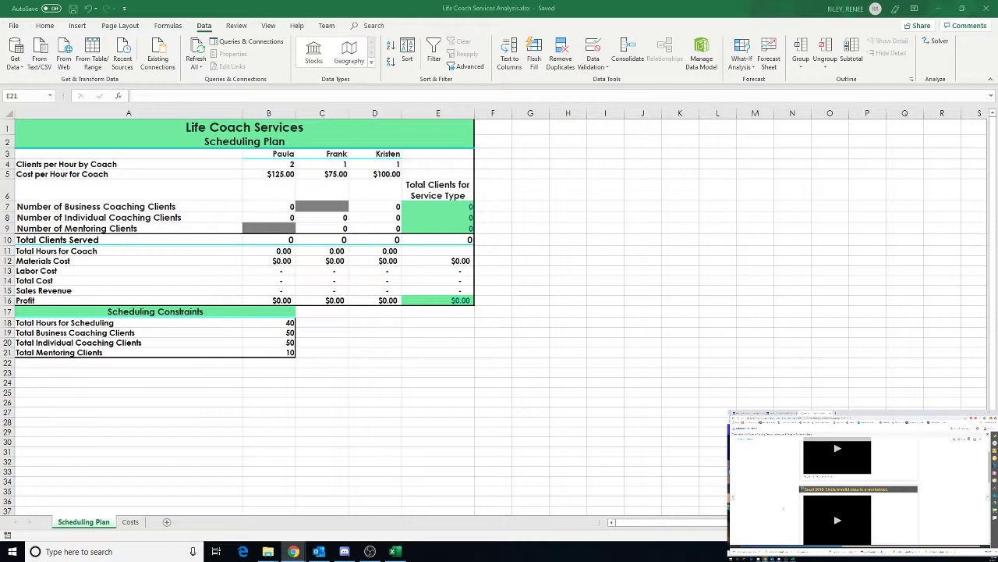
# Enter 10 business coaching clients for the first coach in B7 and check the overall profit in E16
pyautogui.click(460, 299)
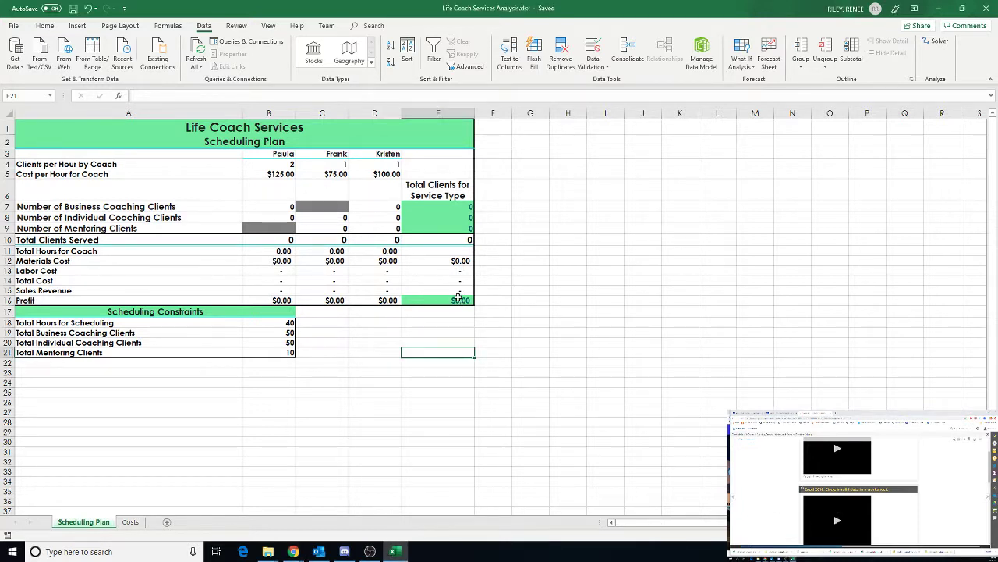
pyautogui.click(460, 300)
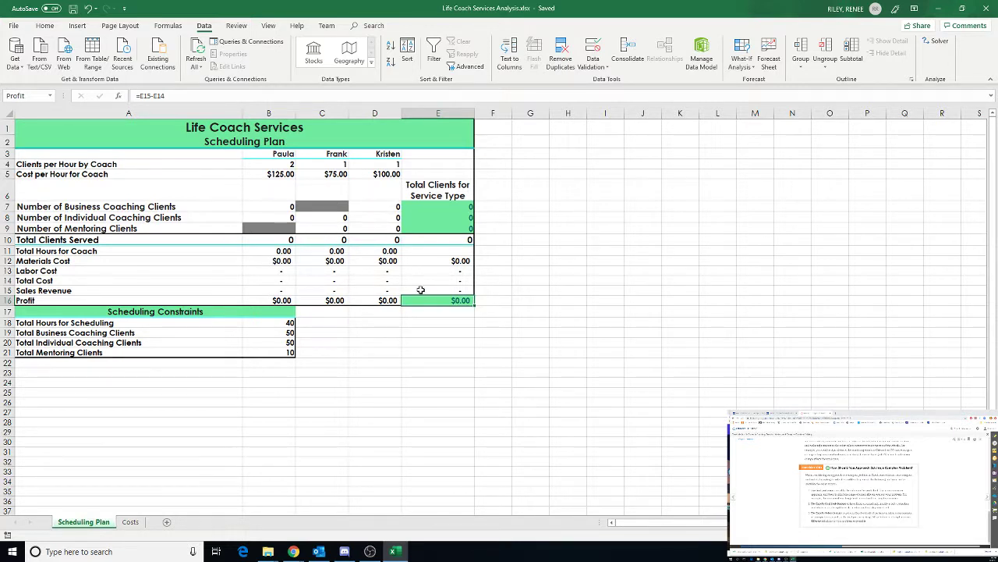
pyautogui.click(283, 206)
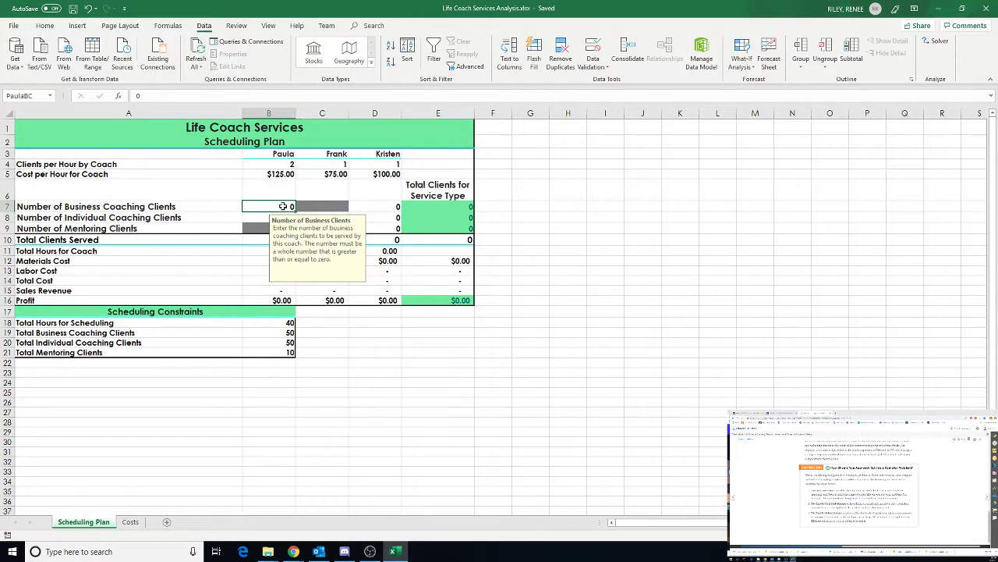
pyautogui.write('10')
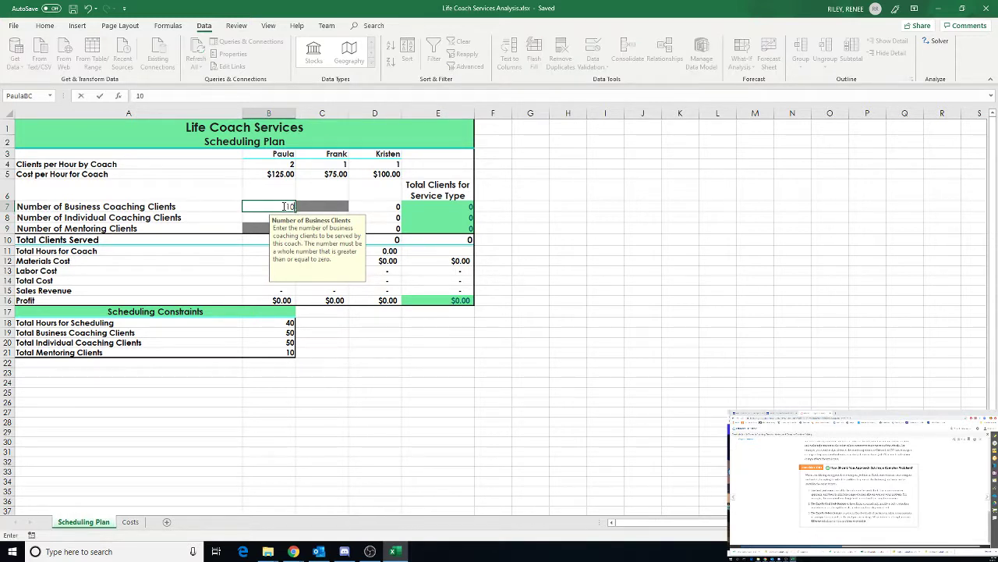
pyautogui.press('Return')
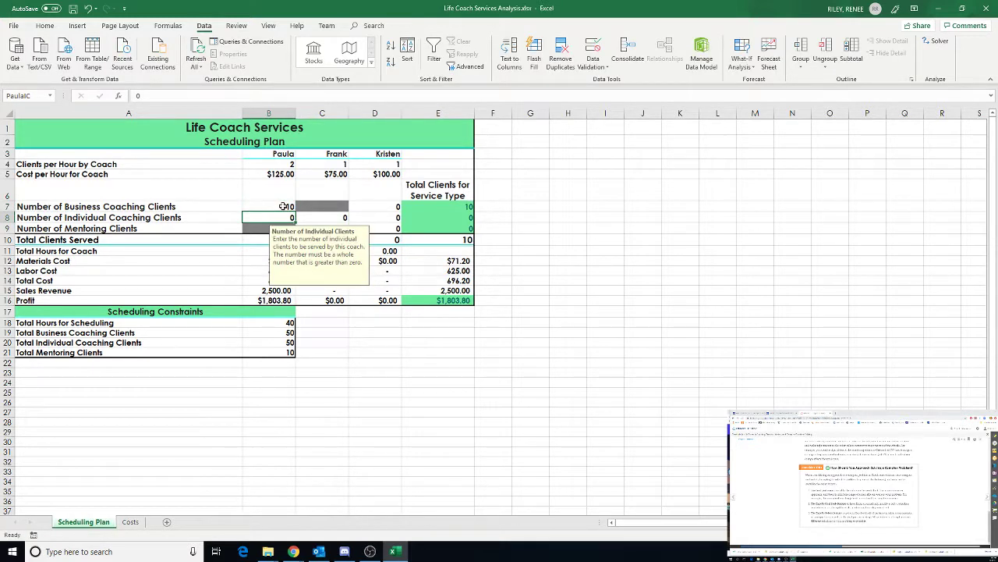
pyautogui.click(468, 303)
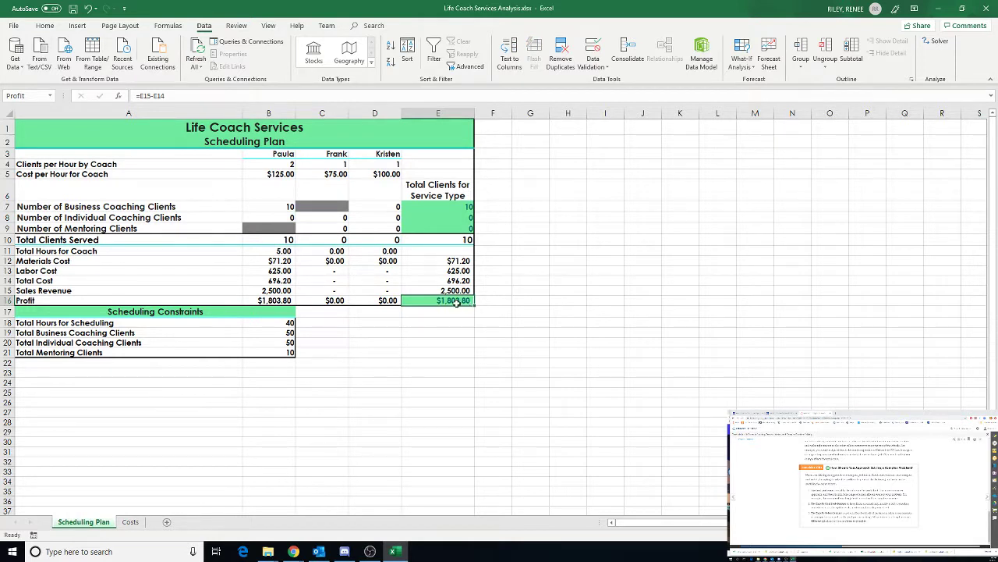
# Enter 10 individual coaching clients for the second coach in C8 and 10 mentoring clients for the third coach in D9
pyautogui.click(341, 217)
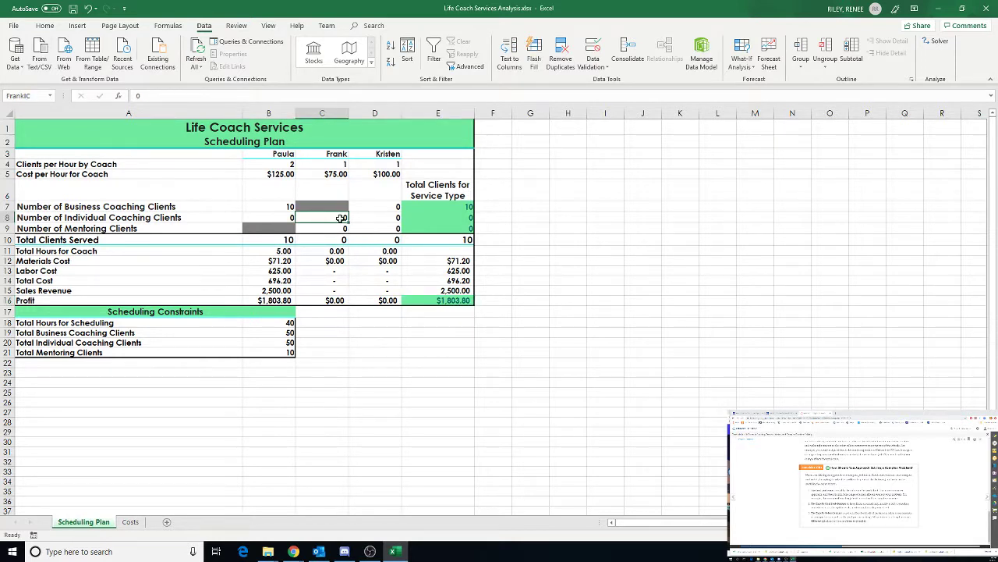
pyautogui.write('10')
pyautogui.press('Return')
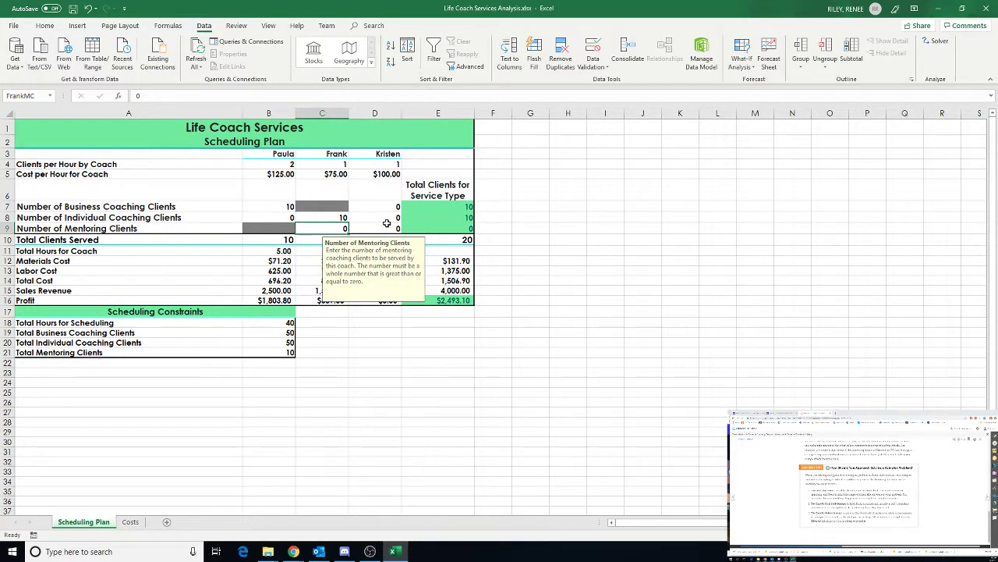
pyautogui.click(388, 229)
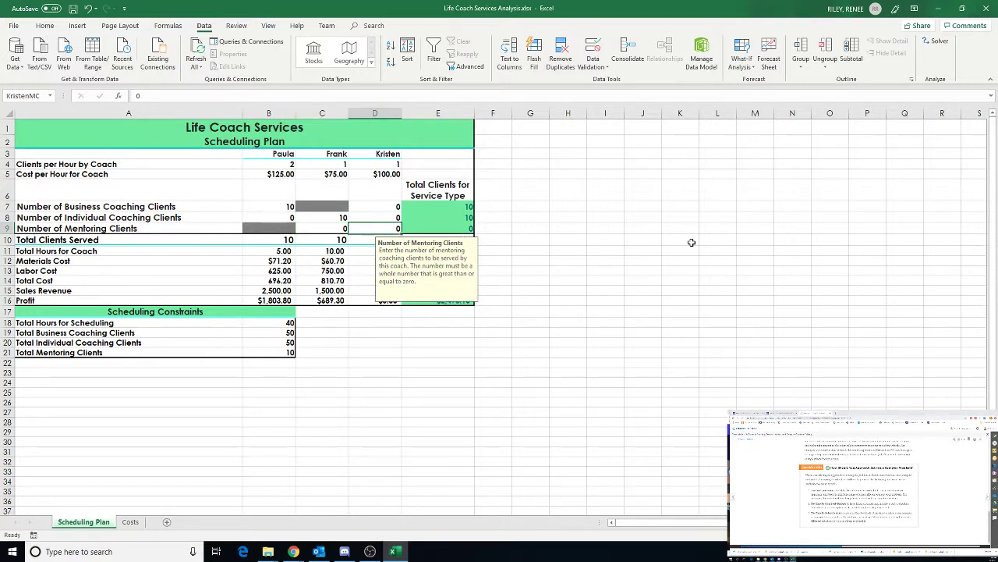
pyautogui.write('10')
pyautogui.press('Return')
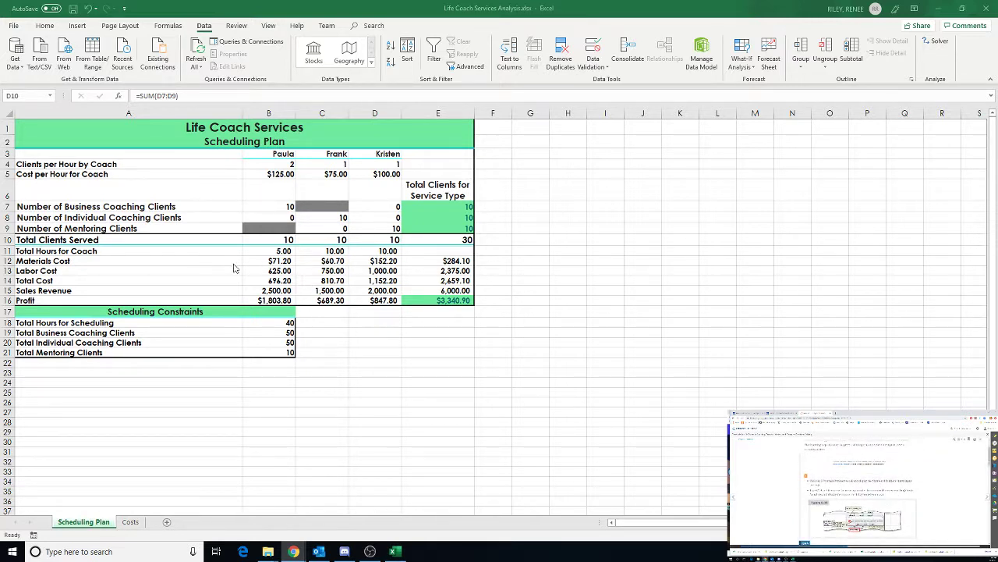
# Undo the three trial client entries in B7, C8 and D9
pyautogui.click(387, 261)
pyautogui.hotkey('ctrl', 'z')
pyautogui.hotkey('ctrl', 'z')
pyautogui.hotkey('ctrl', 'z')
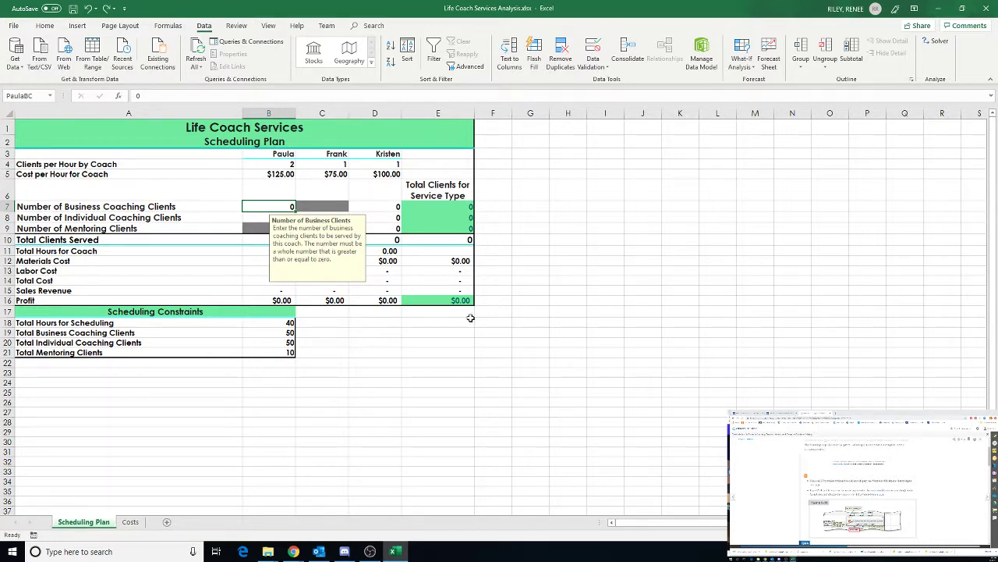
# Try to enter 47.5 business coaching clients for the third coach in D7 to test the data validation
pyautogui.click(382, 204)
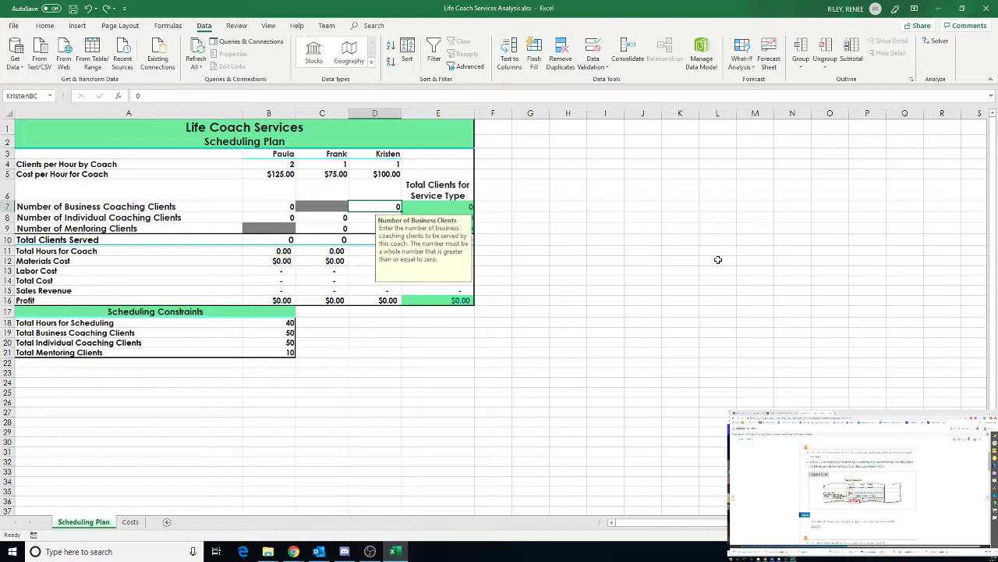
pyautogui.write('47.5')
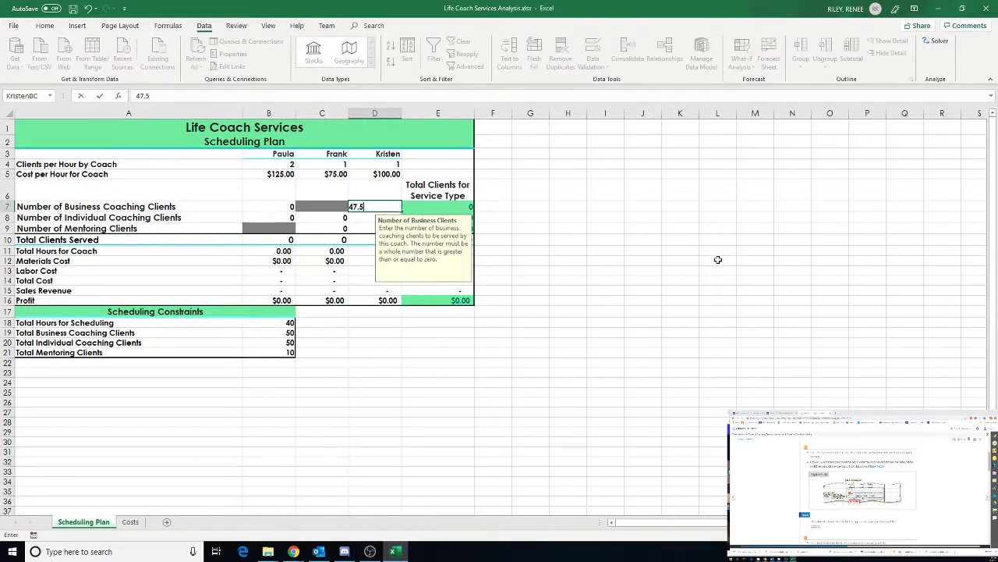
pyautogui.press('Return')
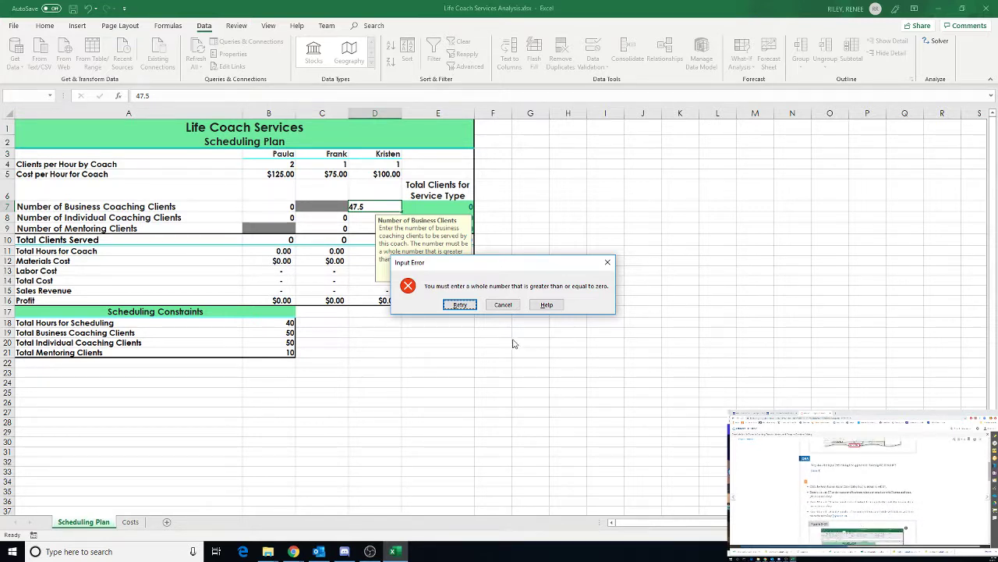
pyautogui.click(460, 305)
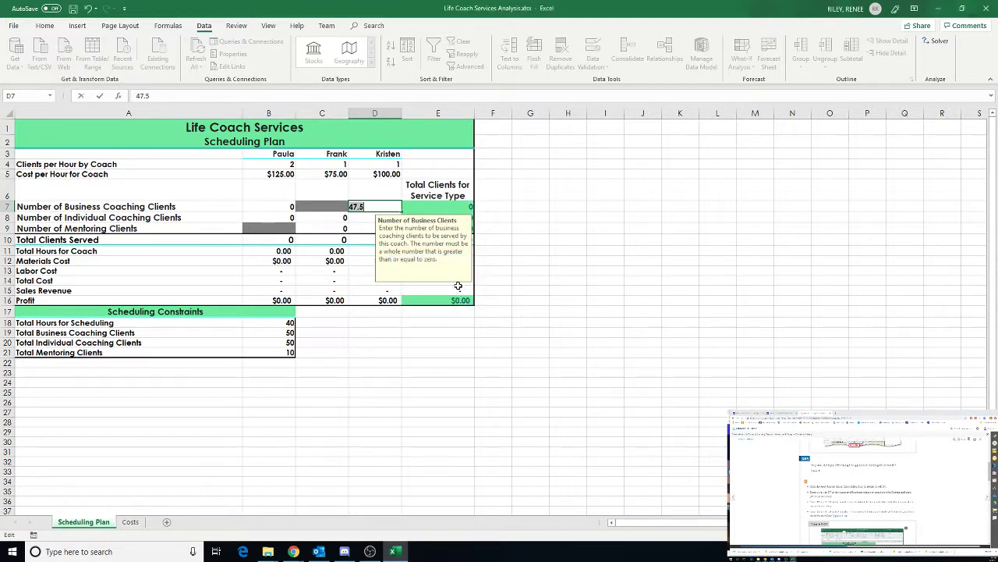
# For the third coach, enter 50 business coaching clients, 50 individual coaching clients and 10 mentoring clients in D7:D9
pyautogui.write('50')
pyautogui.click(361, 220)
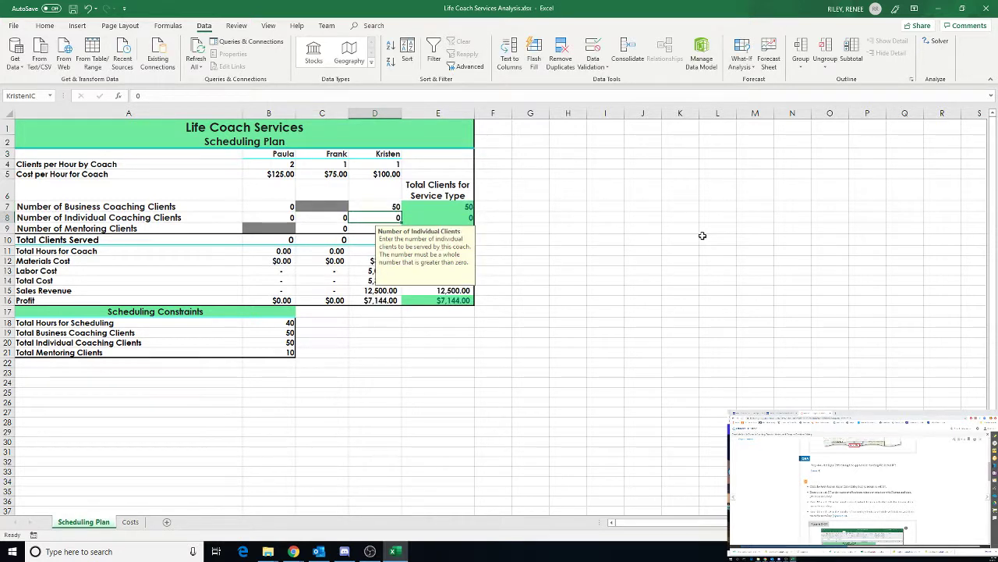
pyautogui.write('50')
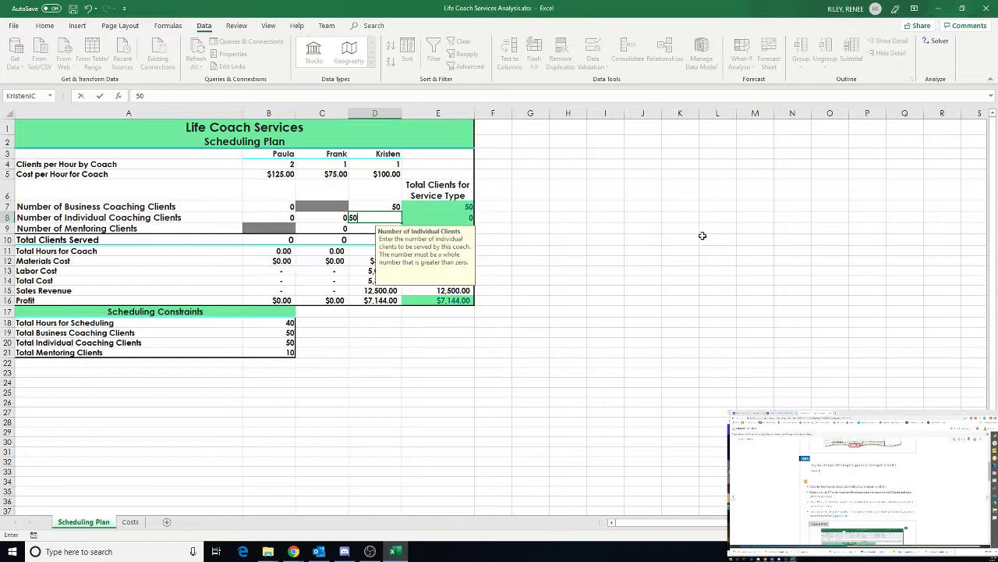
pyautogui.press('Return')
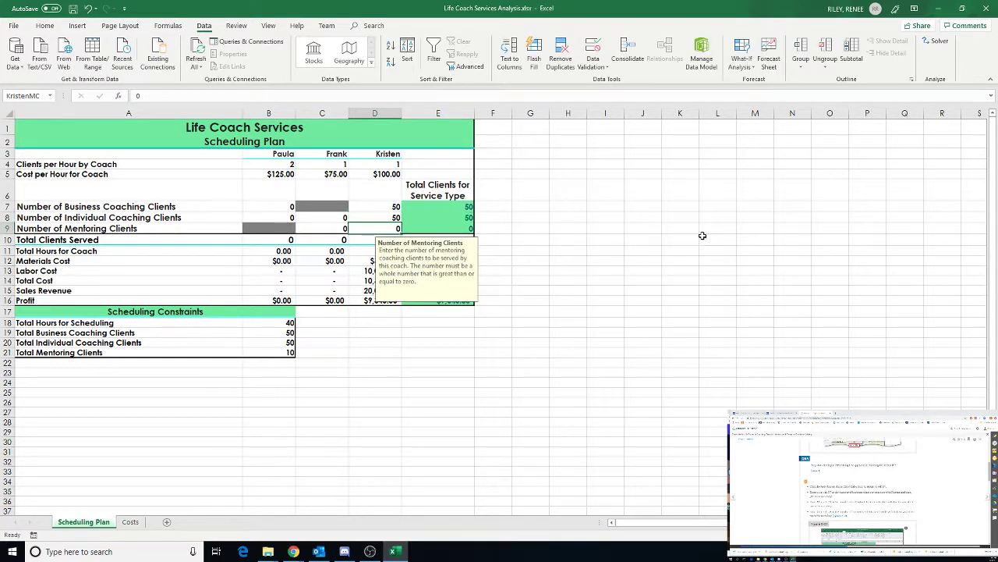
pyautogui.write('10')
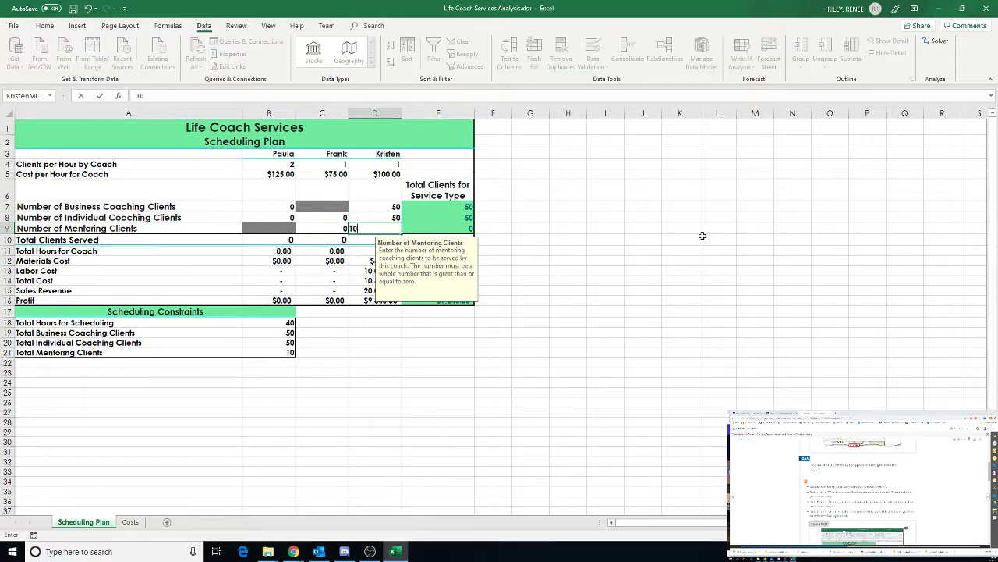
pyautogui.press('Return')
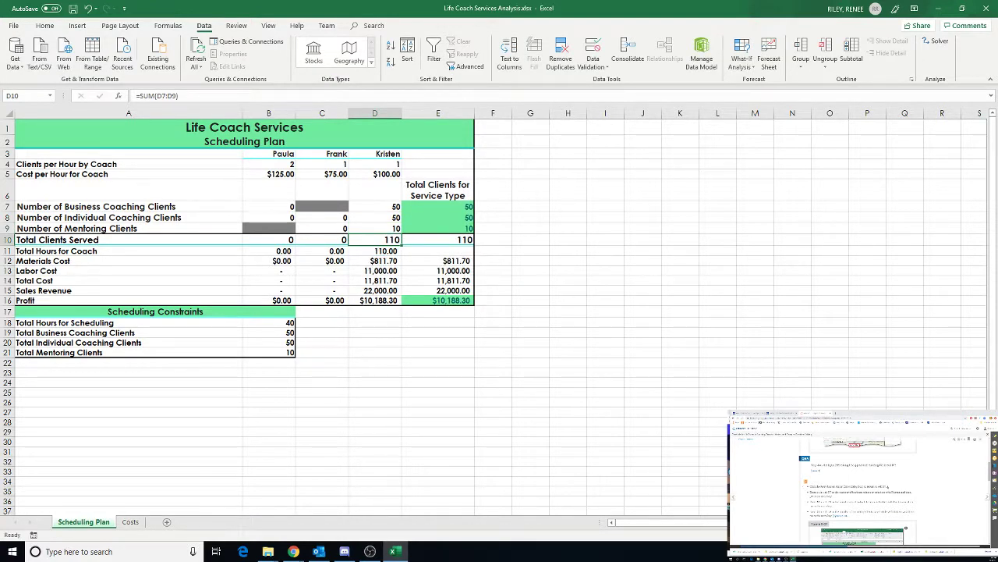
# Check the third coach's total hours in D11, and set D7 to 40 business and D8 to 10 individual coaching clients
pyautogui.scroll(-4, 887, 486)
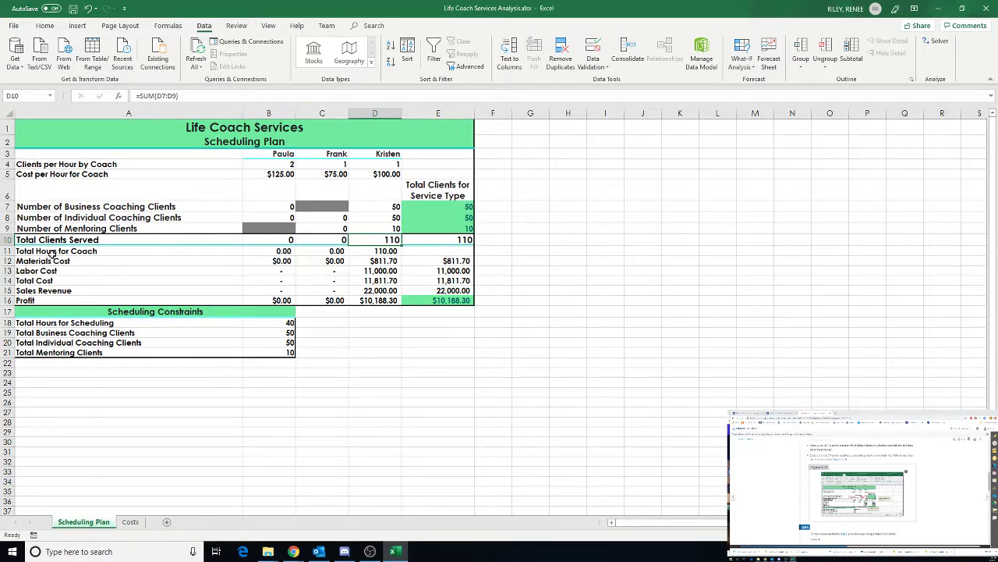
pyautogui.click(375, 251)
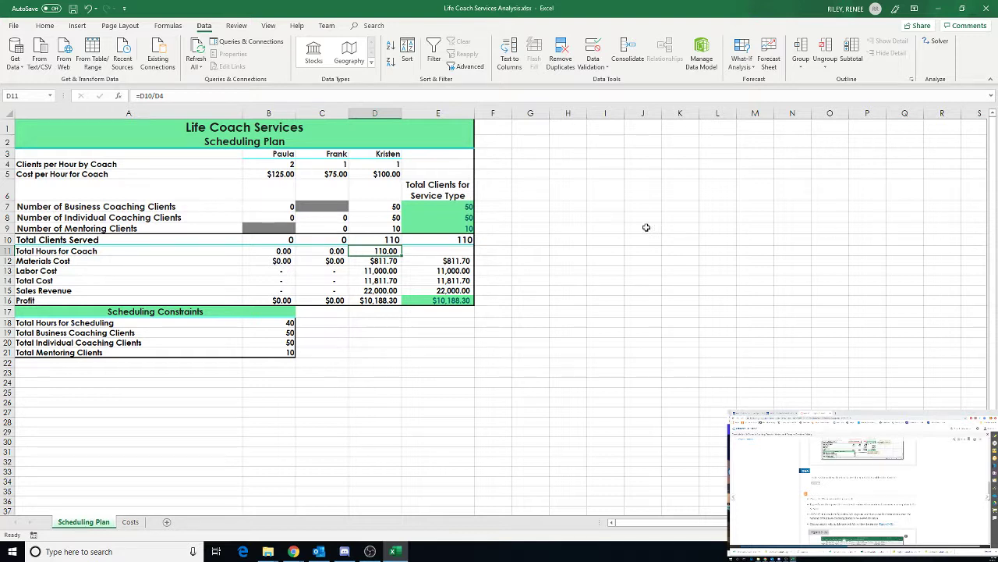
pyautogui.click(378, 208)
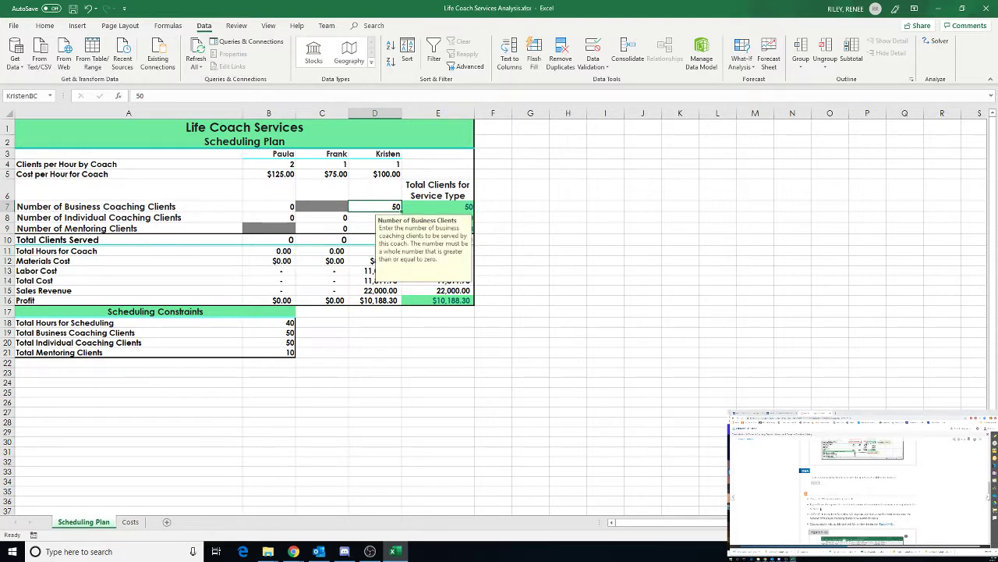
pyautogui.write('40')
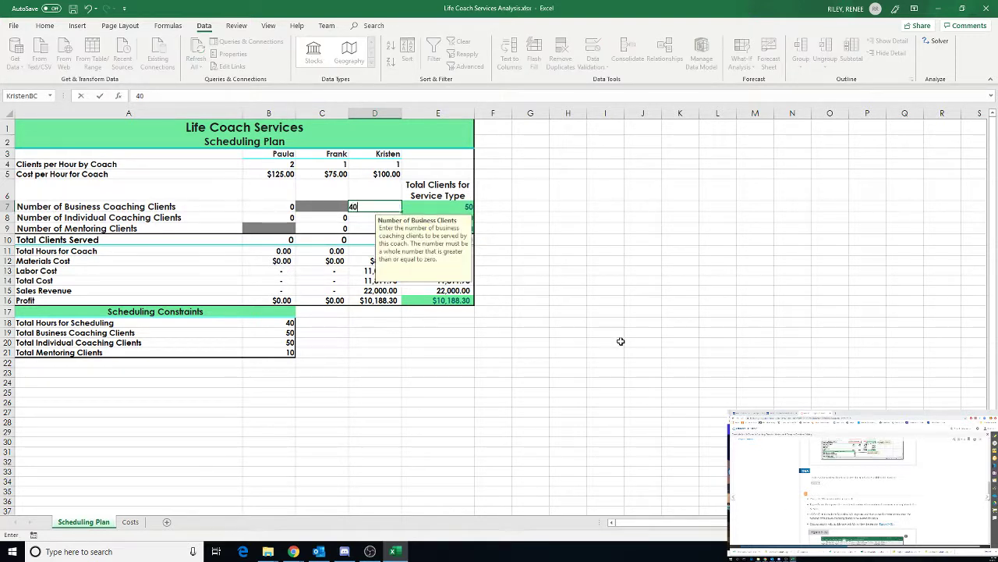
pyautogui.press('Return')
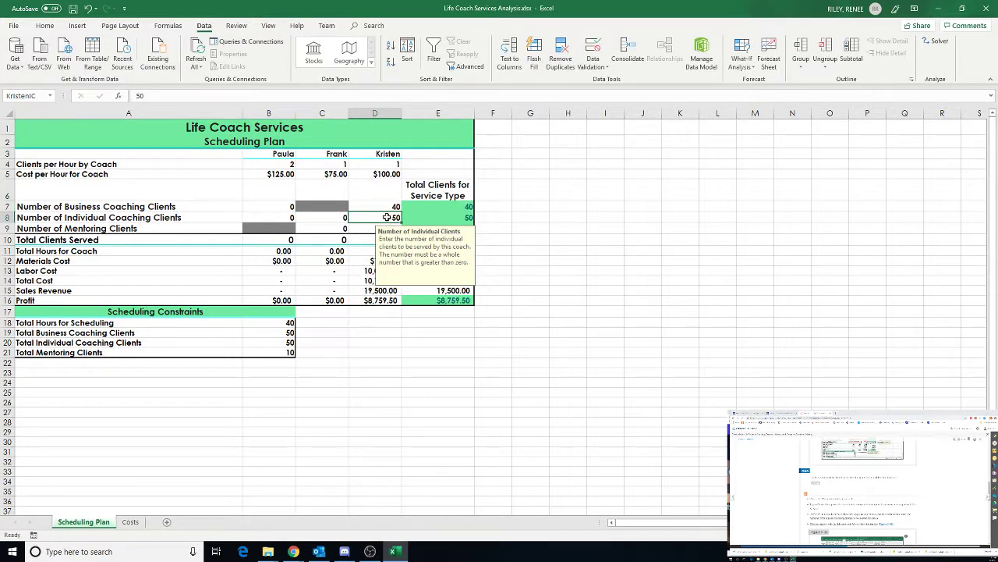
pyautogui.write('10')
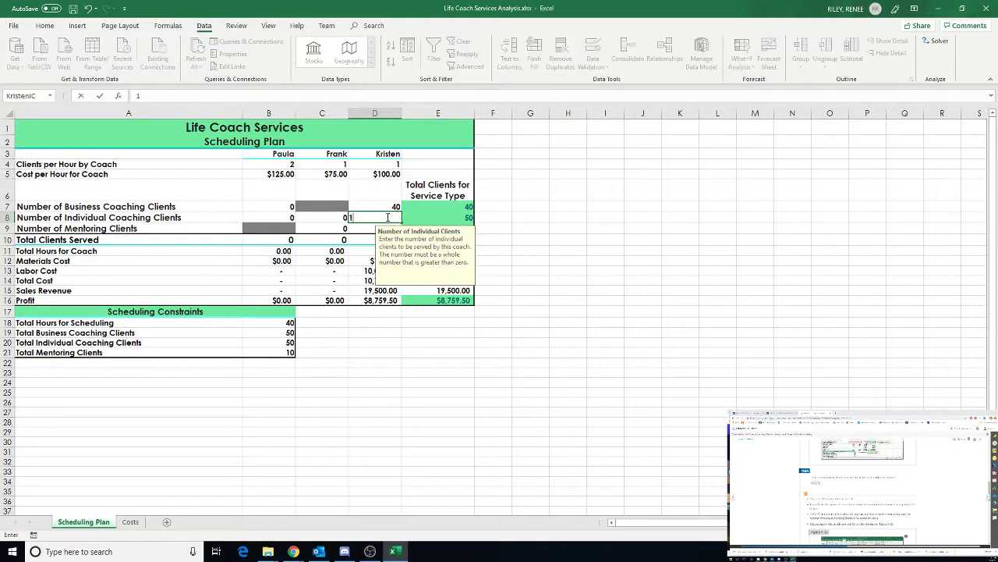
pyautogui.press('Return')
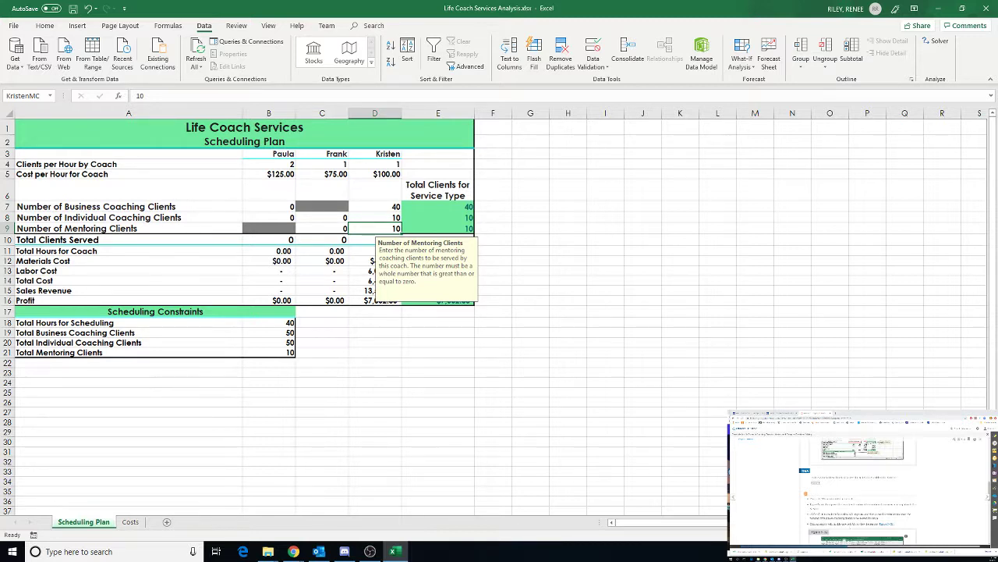
# Set the first coach's business coaching clients in B7 to 10 and the third coach's individual coaching clients in D8 to 50
pyautogui.click(379, 206)
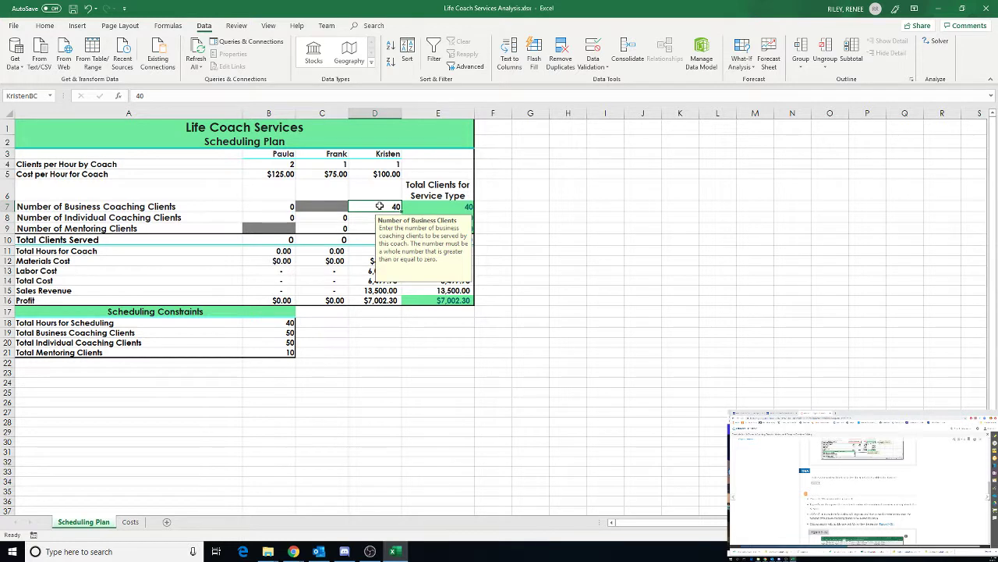
pyautogui.click(279, 207)
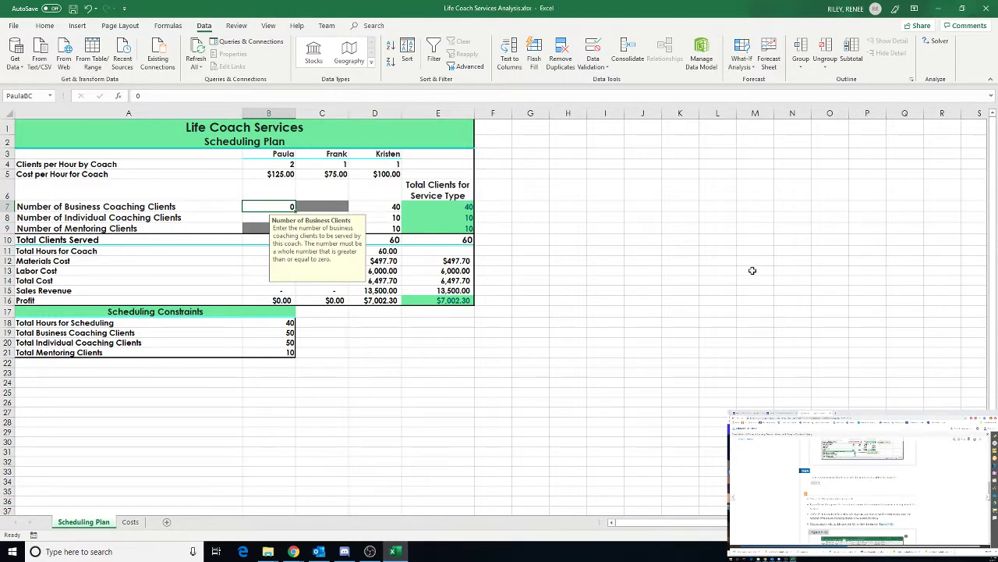
pyautogui.write('10')
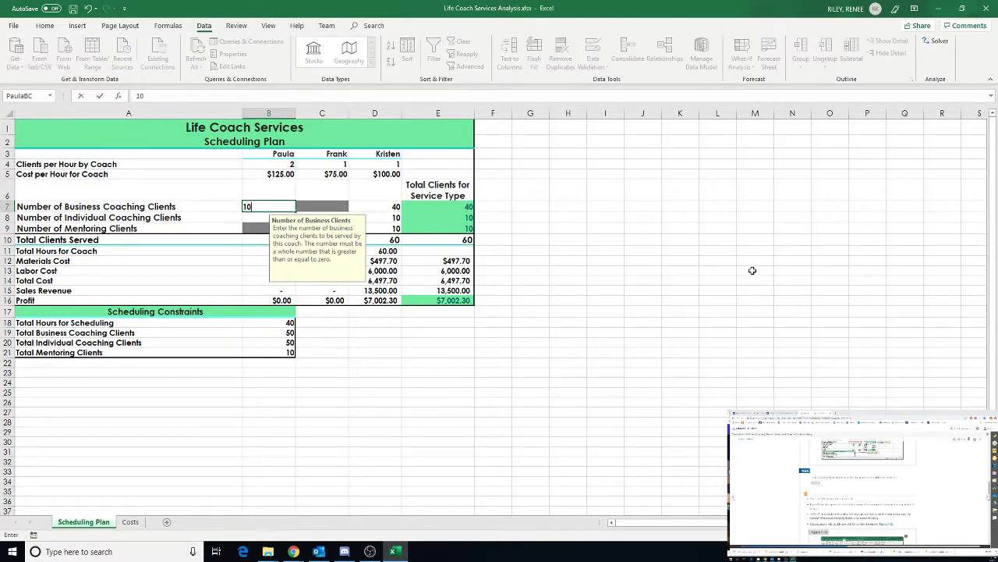
pyautogui.press('Return')
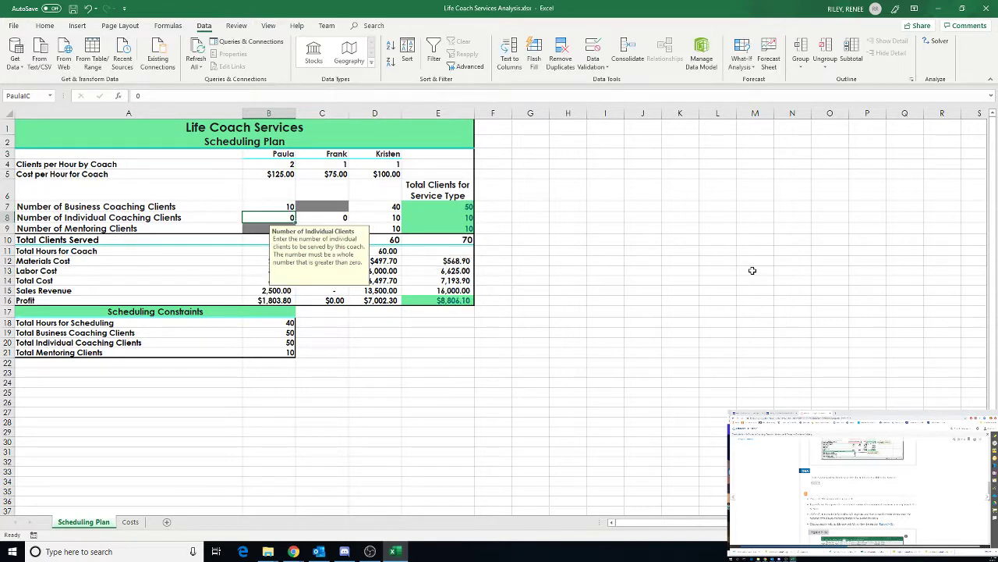
pyautogui.click(390, 219)
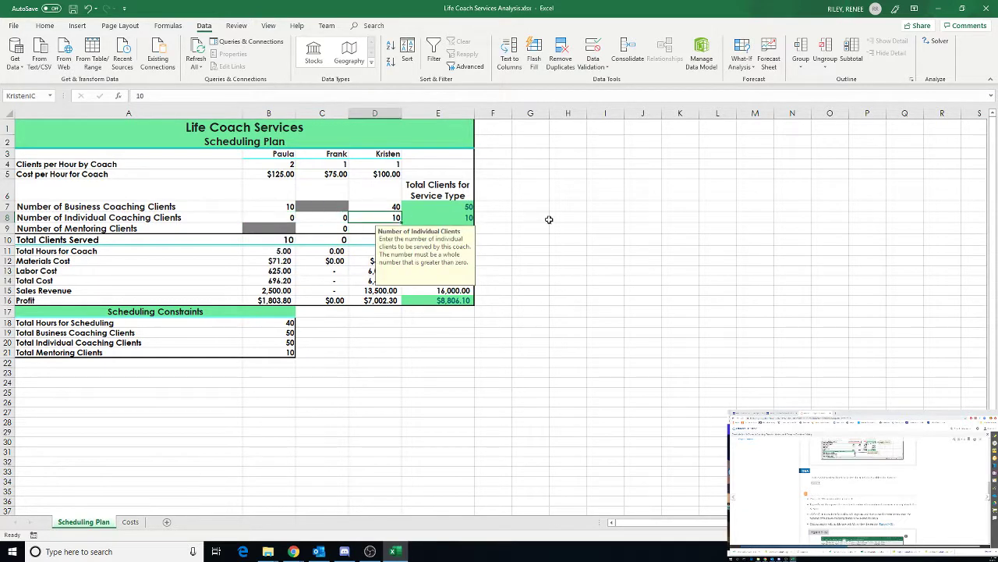
pyautogui.write('50')
pyautogui.press('Return')
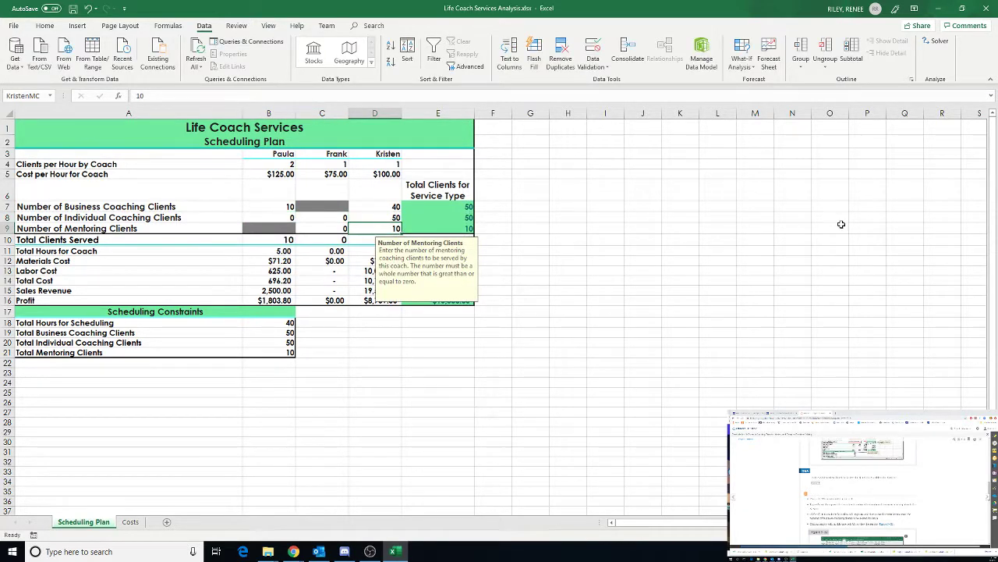
pyautogui.click(571, 256)
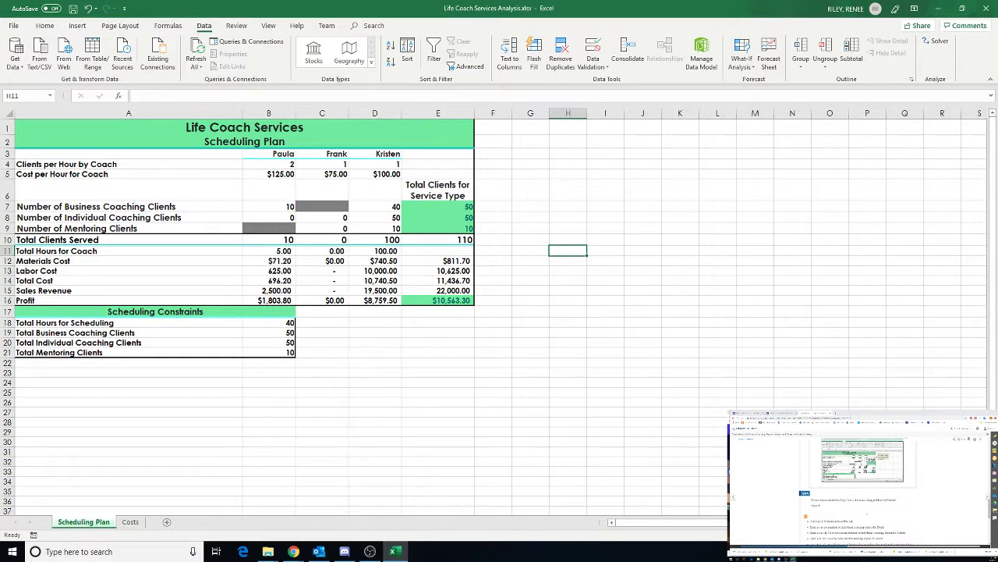
# Enter 20 individual coaching clients for the second coach in C8 and set the third coach's individual clients in D8 to 30
pyautogui.click(819, 507)
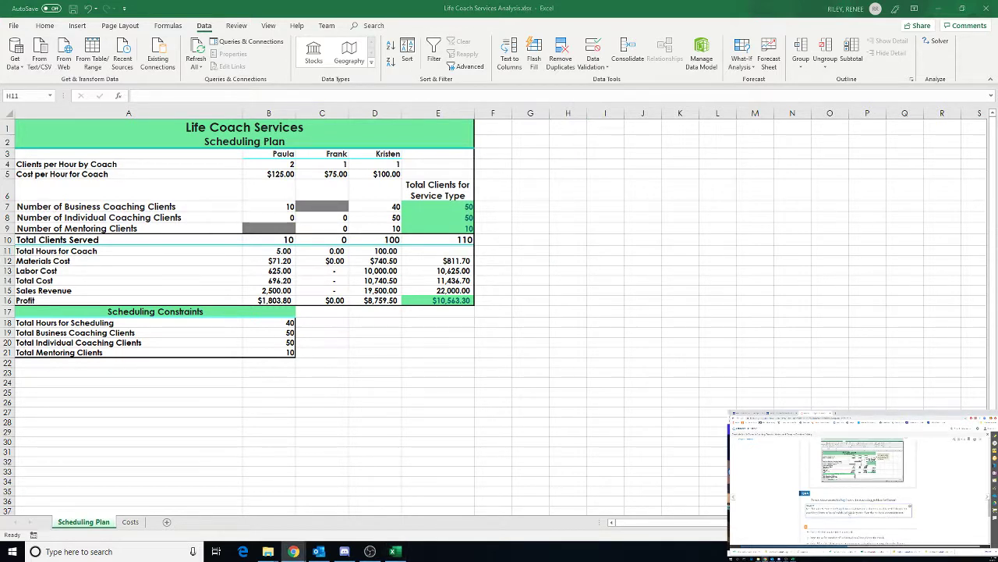
pyautogui.scroll(-4, 852, 514)
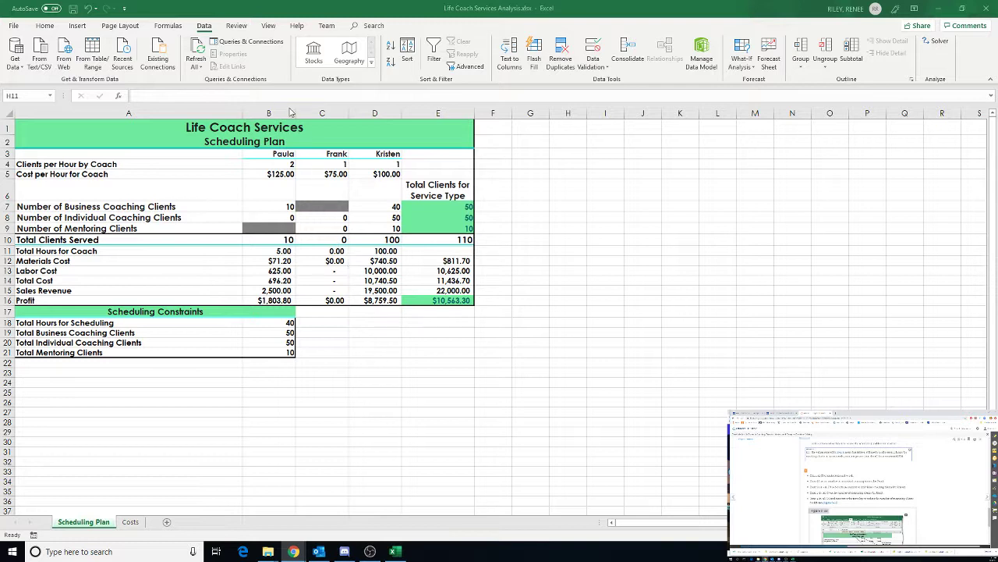
pyautogui.click(331, 217)
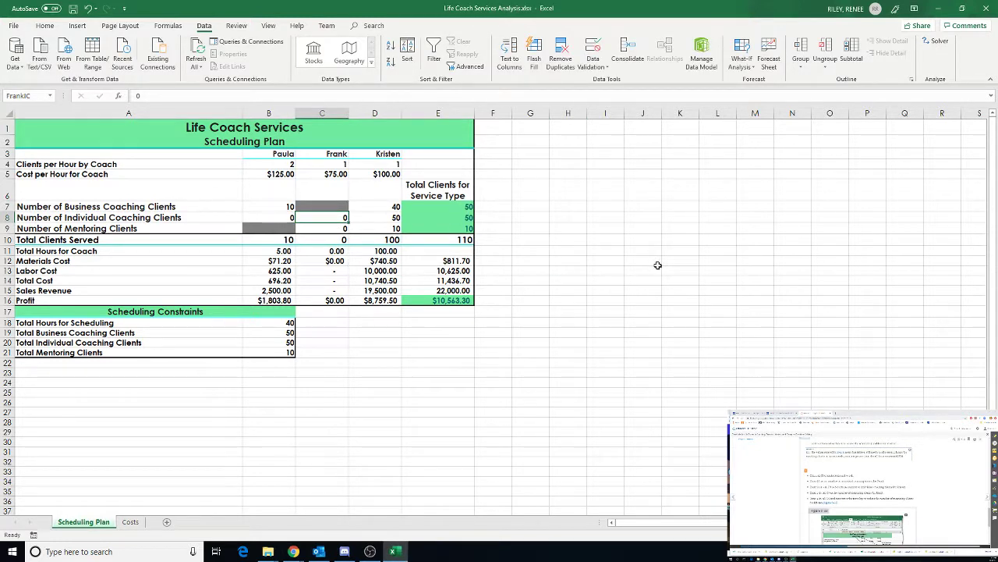
pyautogui.write('20')
pyautogui.press('Return')
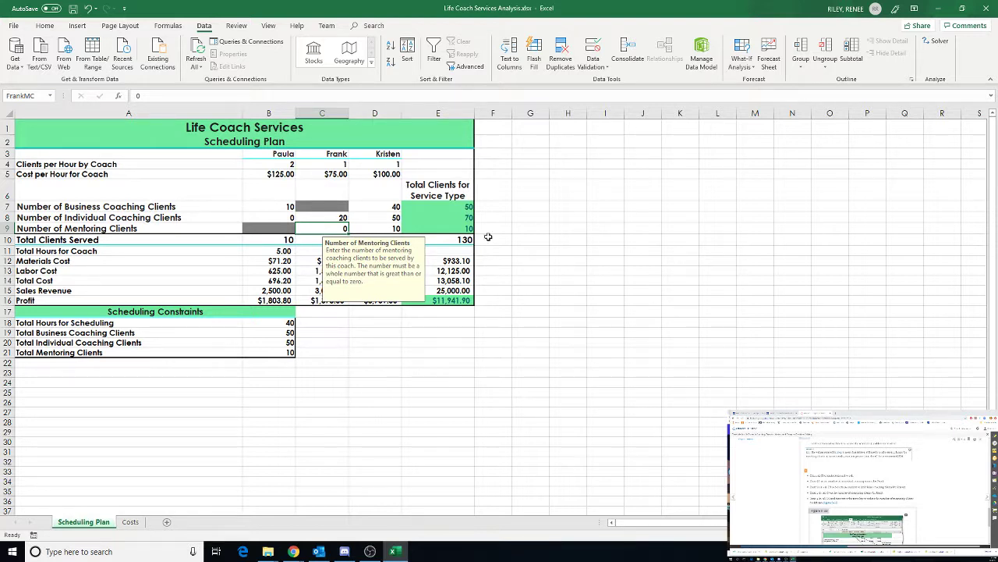
pyautogui.click(390, 217)
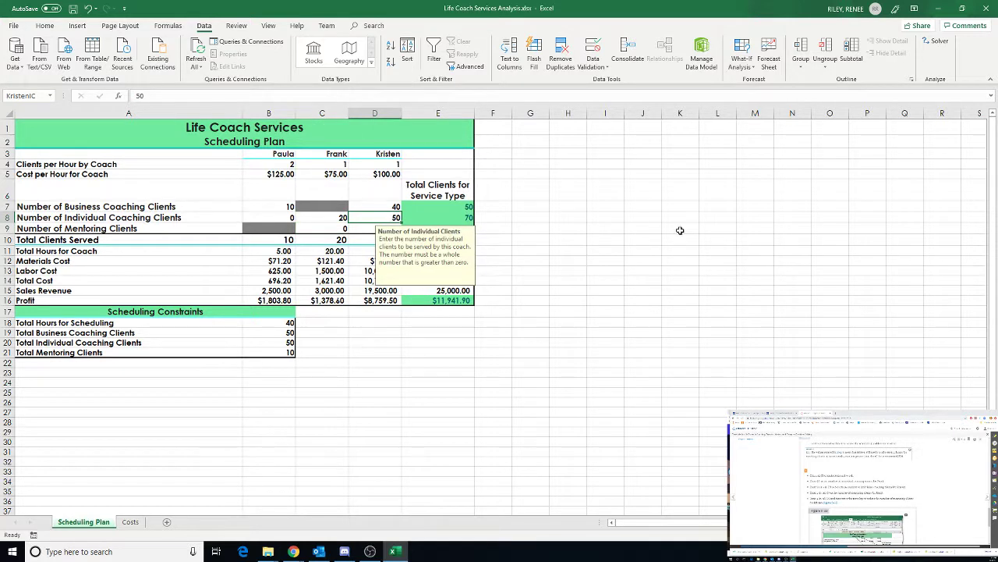
pyautogui.write('30')
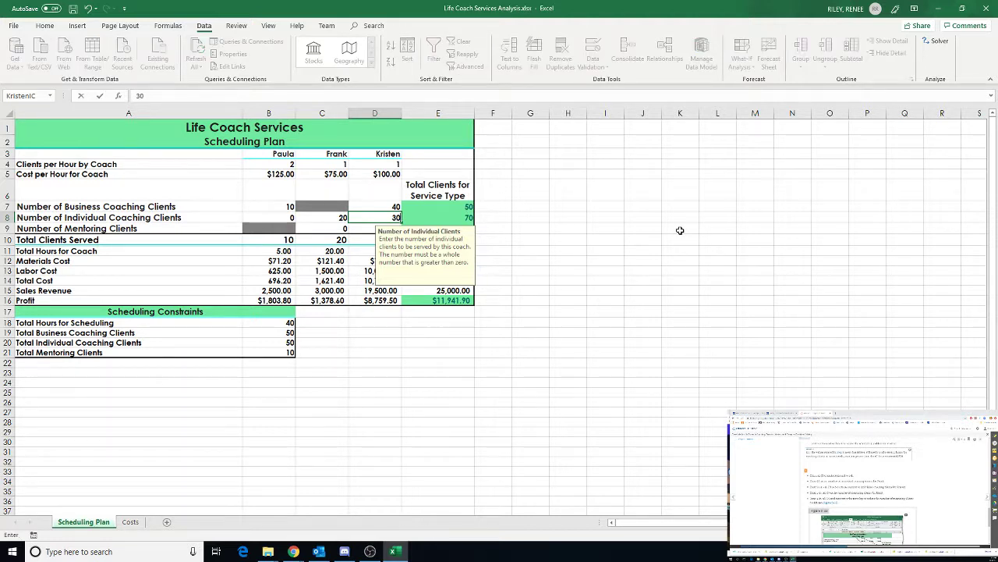
pyautogui.press('Return')
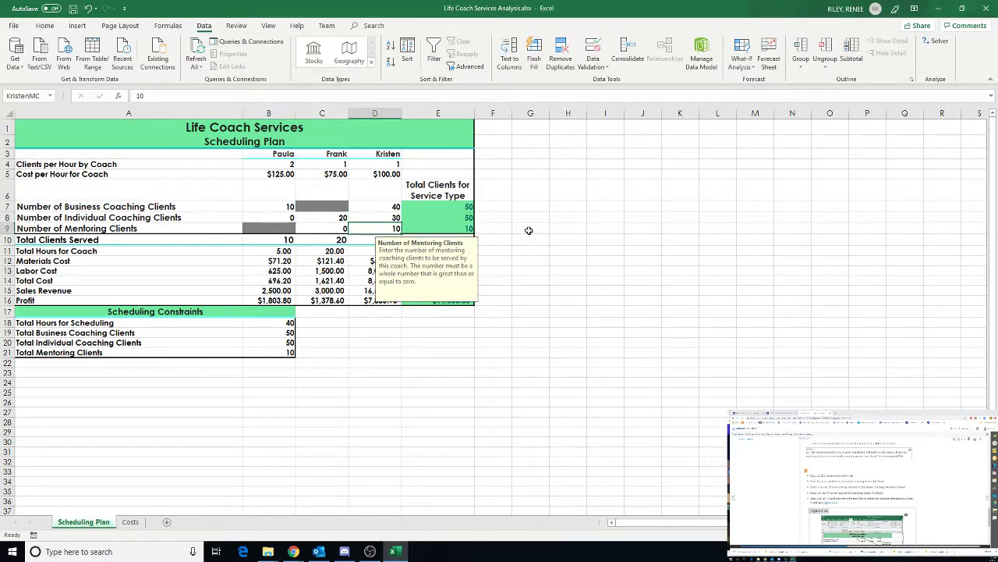
# Split the mentoring clients evenly by entering 5 for the second coach in C9 and 5 for the third coach in D9
pyautogui.click(326, 228)
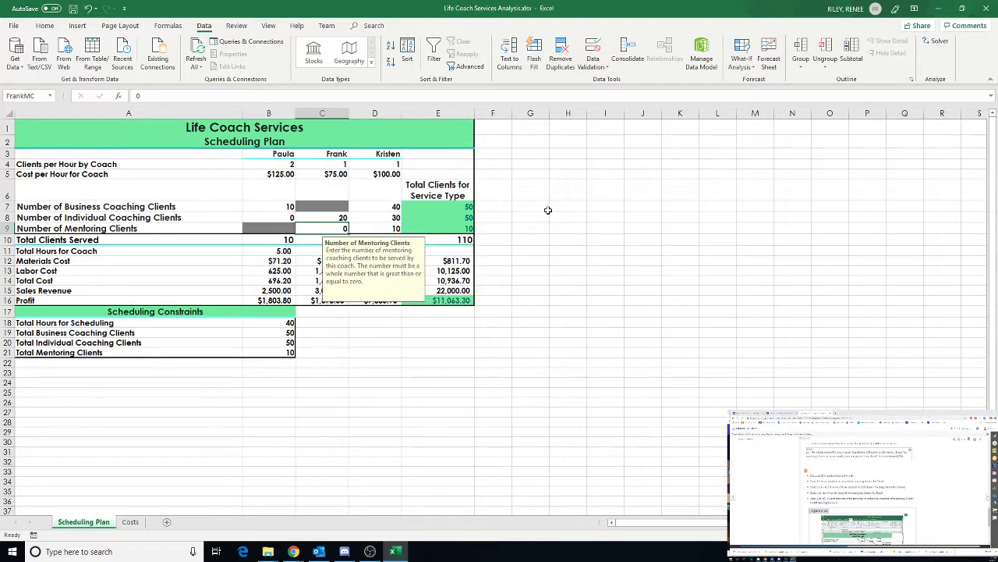
pyautogui.write('5')
pyautogui.press('Tab')
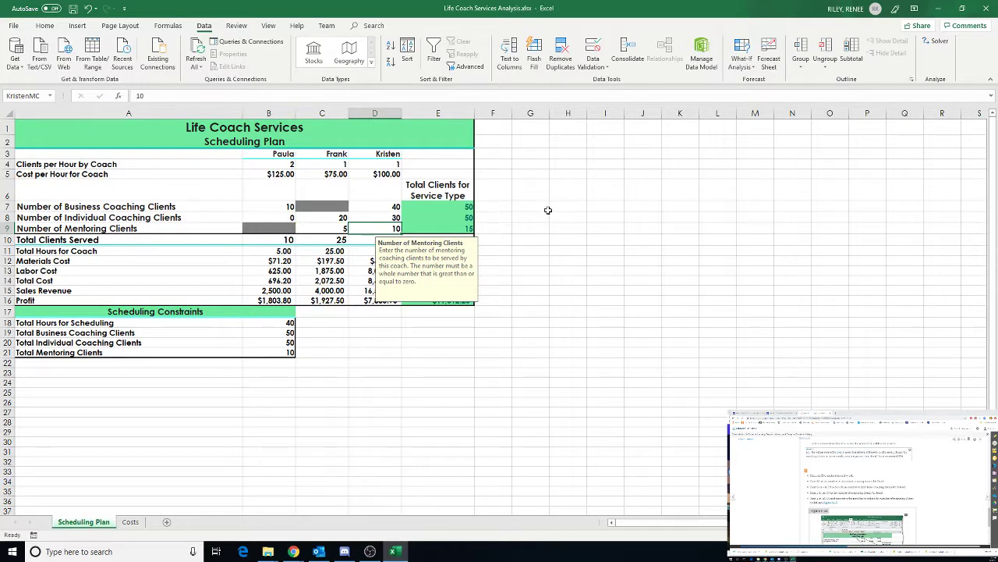
pyautogui.write('5')
pyautogui.press('Return')
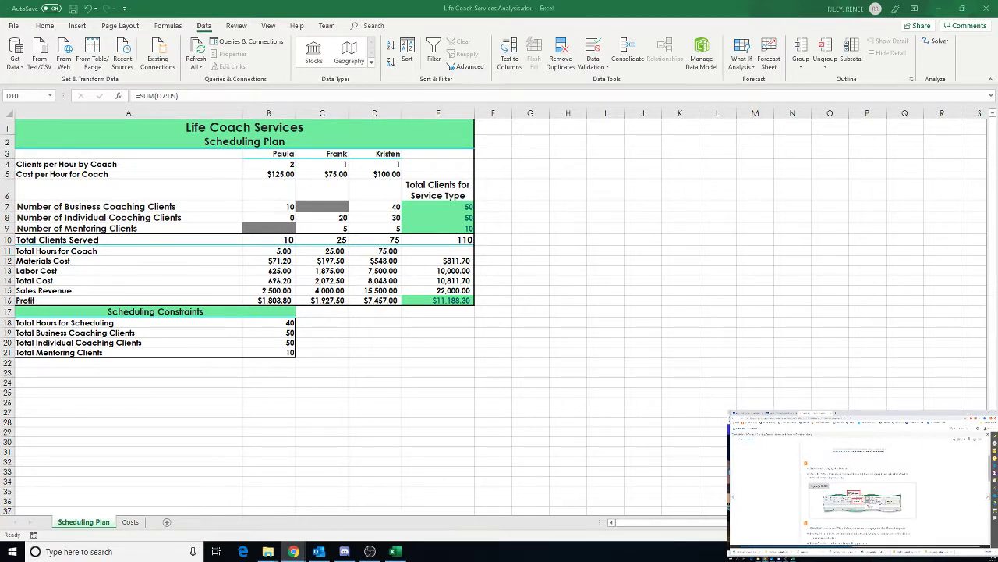
# Start a Goal Seek analysis with the third coach's total hours, cell D11, as the set cell
pyautogui.click(208, 27)
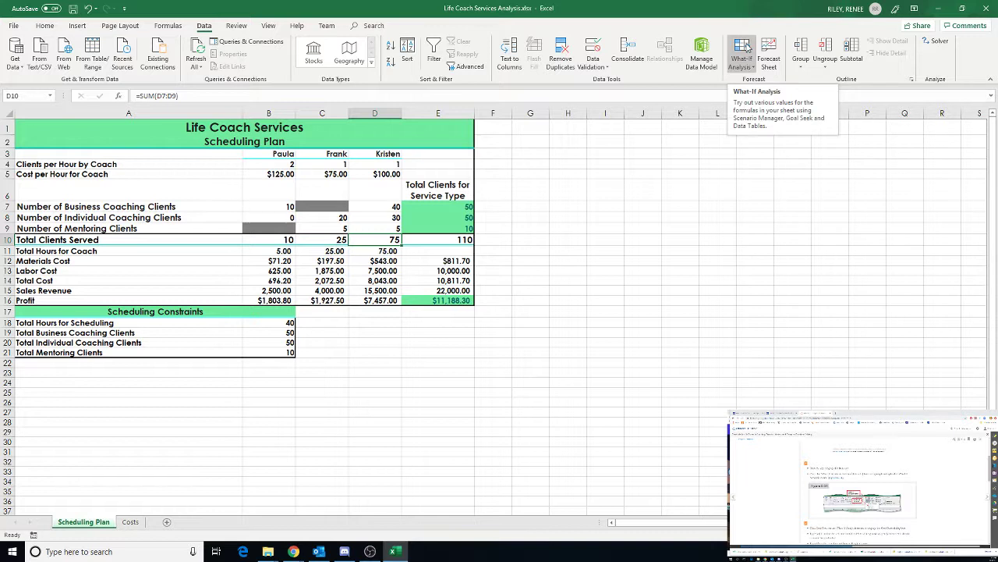
pyautogui.click(752, 69)
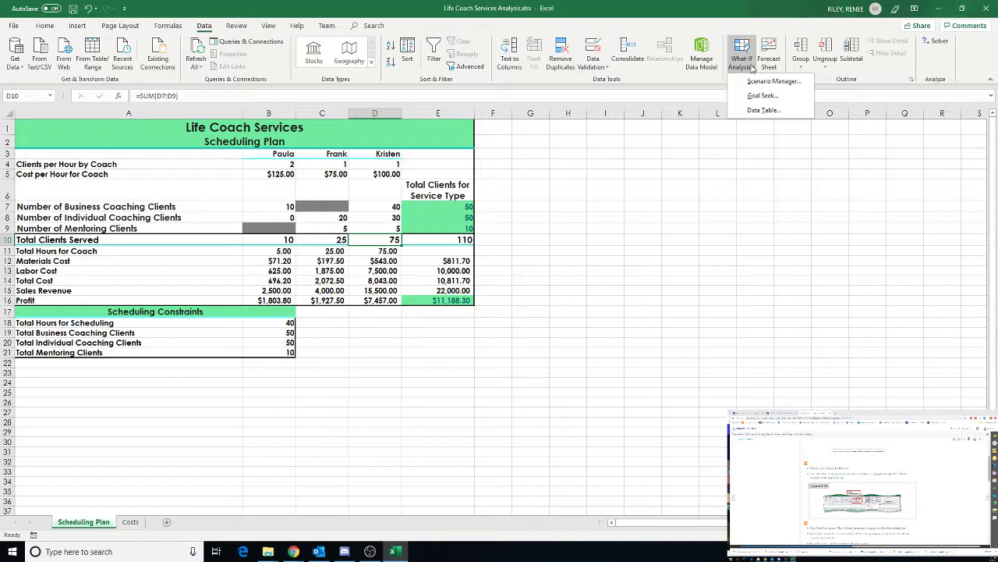
pyautogui.click(763, 95)
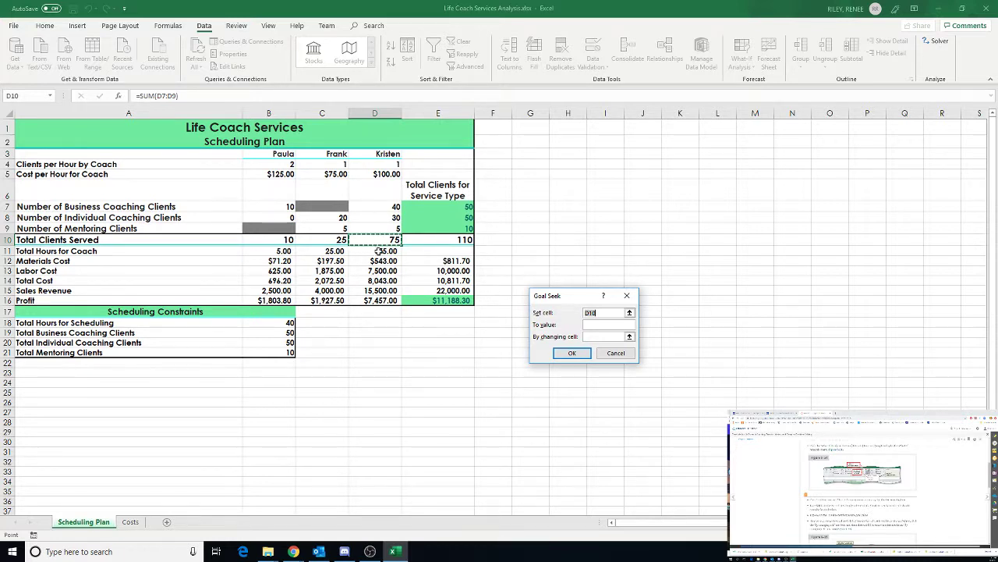
pyautogui.click(597, 312)
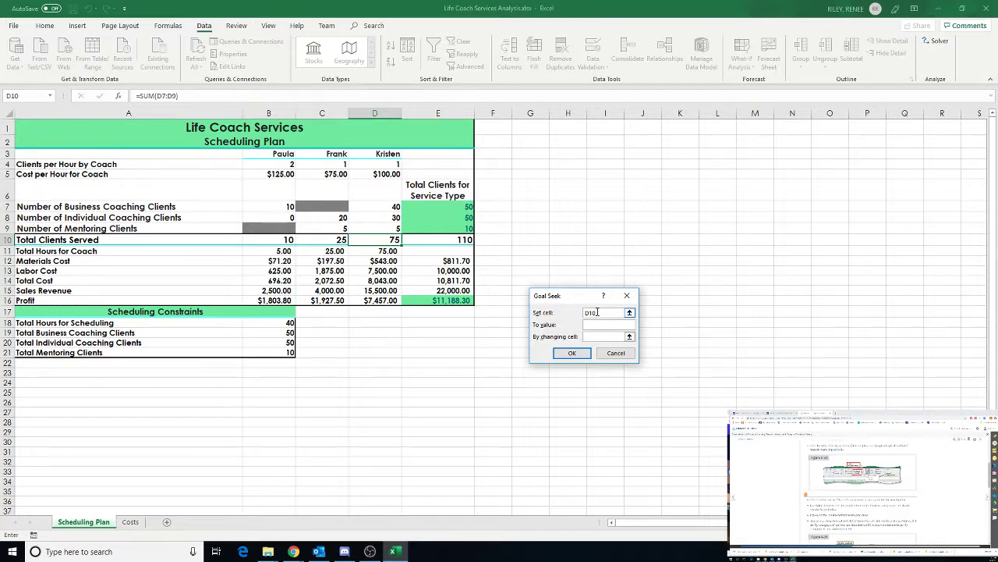
pyautogui.write('1')
pyautogui.press('Right')
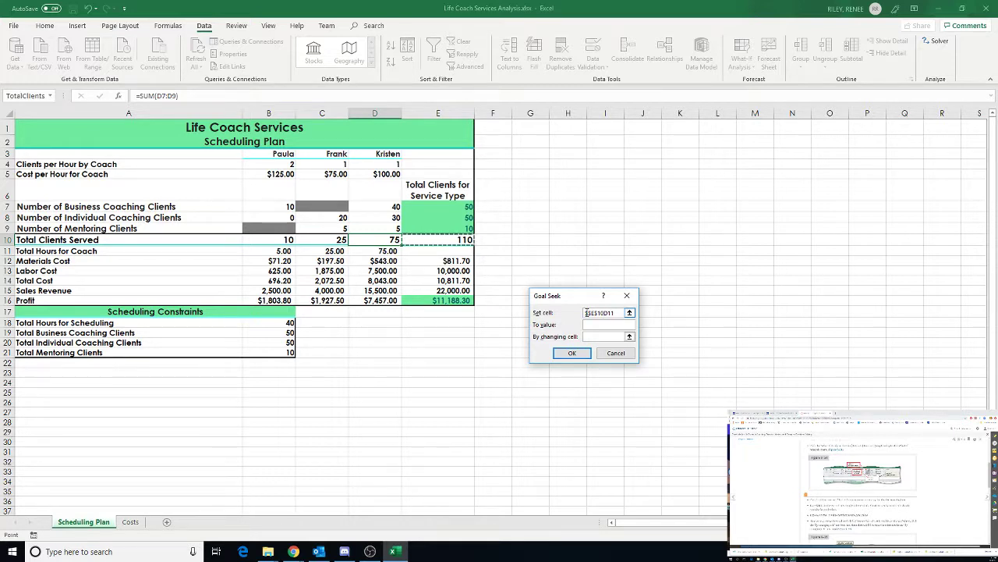
pyautogui.press('BackSpace')
pyautogui.press('BackSpace')
pyautogui.press('BackSpace')
pyautogui.press('BackSpace')
pyautogui.press('BackSpace')
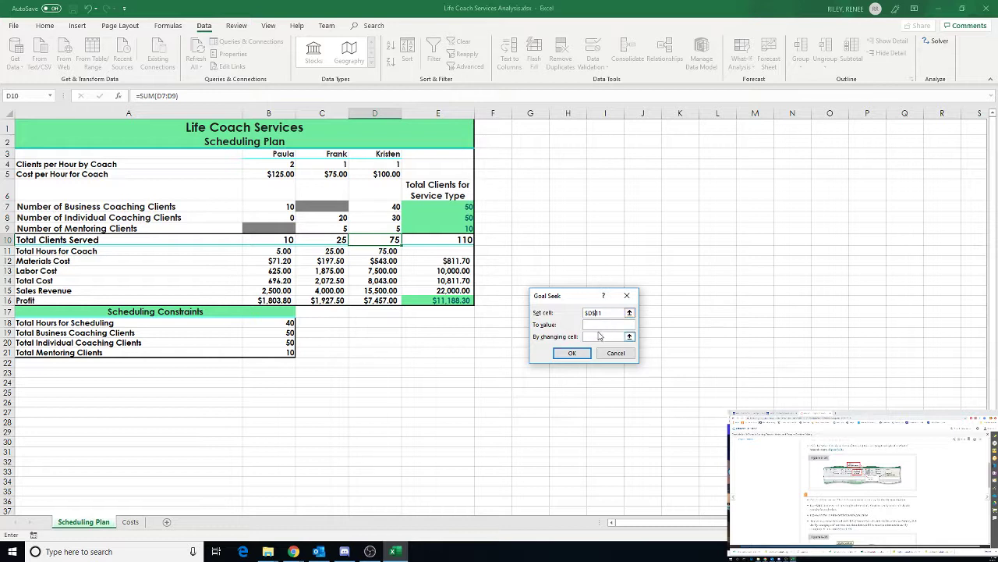
# Run Goal Seek with a target value of 40 by changing the third coach's individual clients in D8, and accept the solution
pyautogui.click(598, 324)
pyautogui.write('40')
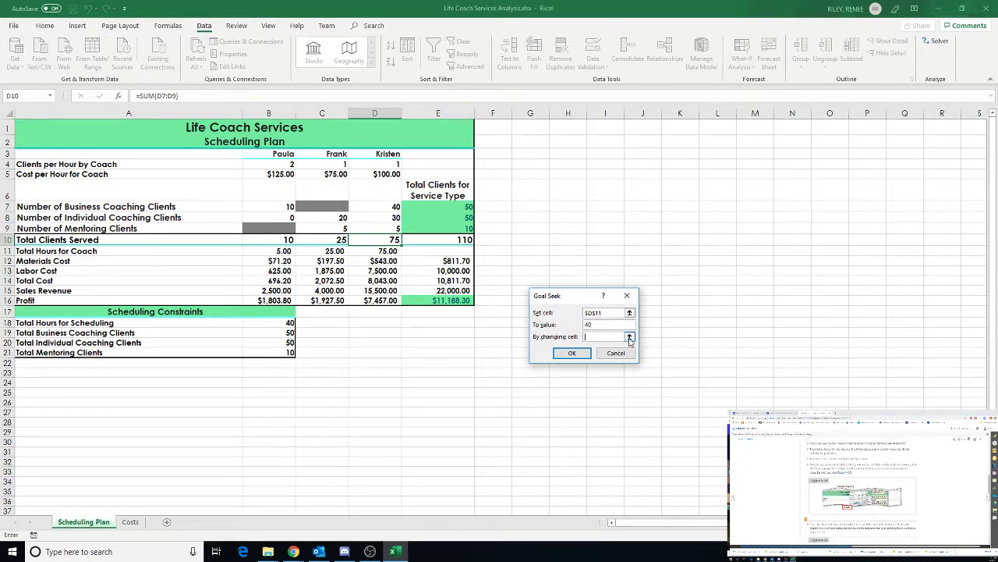
pyautogui.click(629, 337)
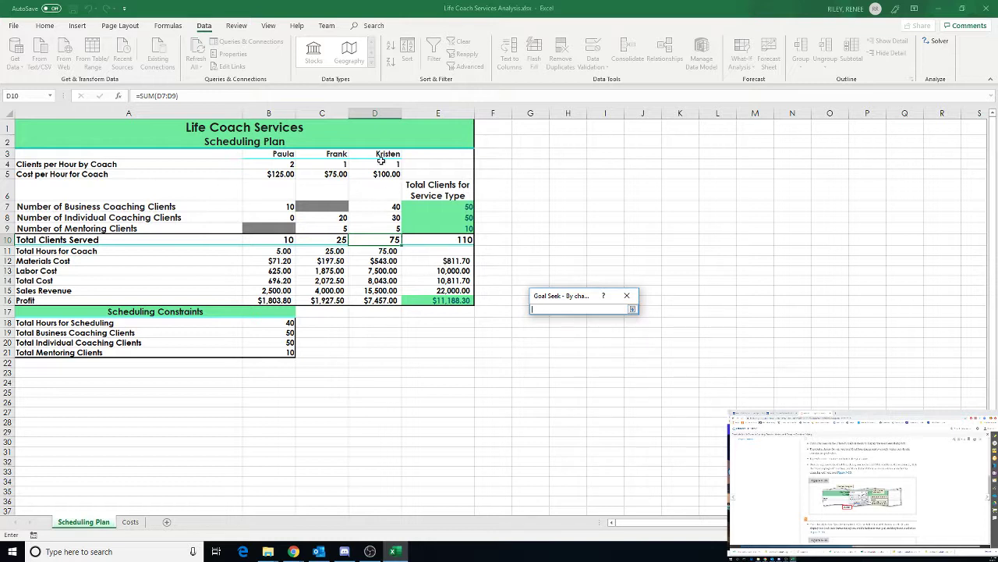
pyautogui.click(369, 218)
pyautogui.click(633, 311)
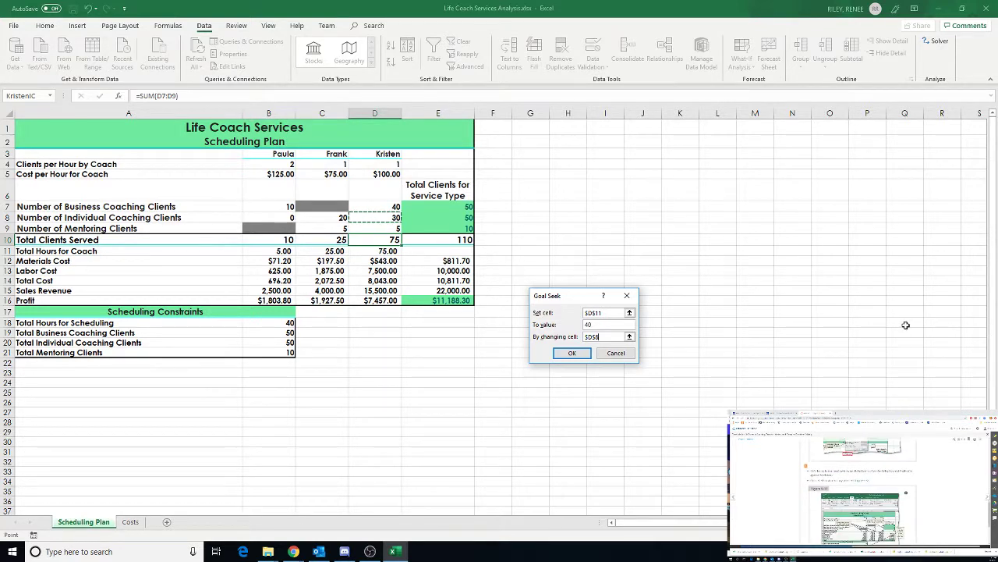
pyautogui.click(572, 353)
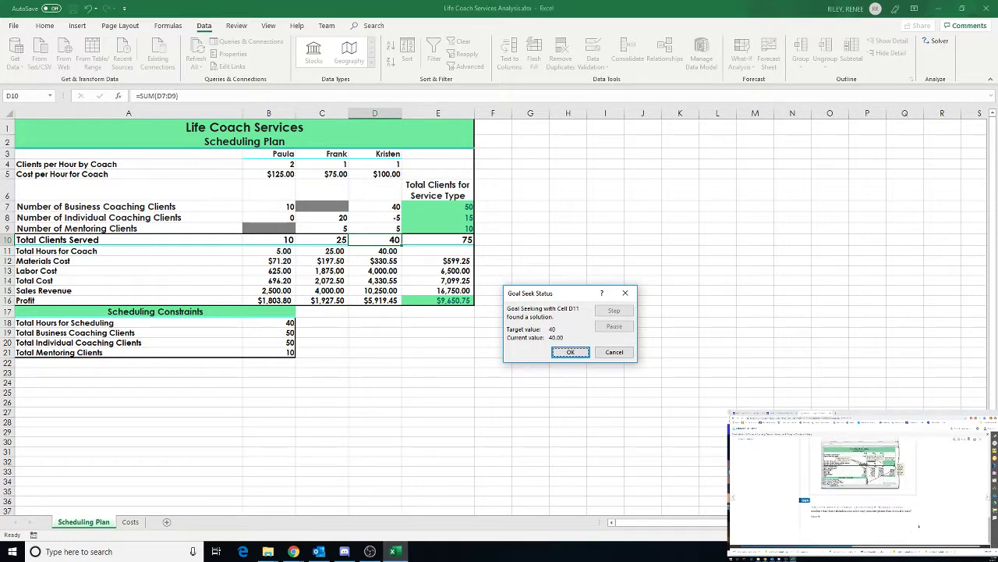
pyautogui.click(987, 497)
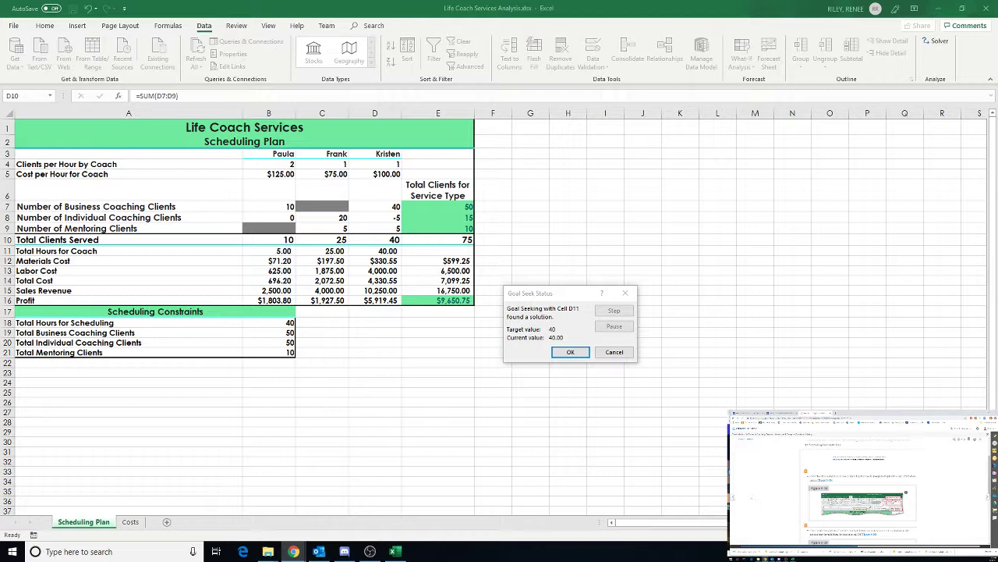
pyautogui.click(575, 352)
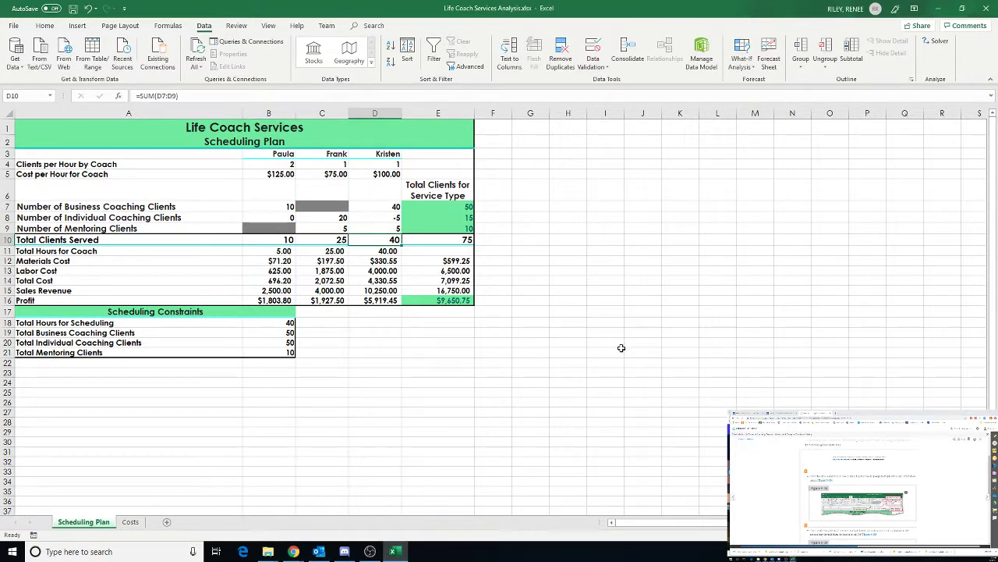
# Circle the invalid data on the Scheduling Plan sheet and clear the validation circles again
pyautogui.click(597, 67)
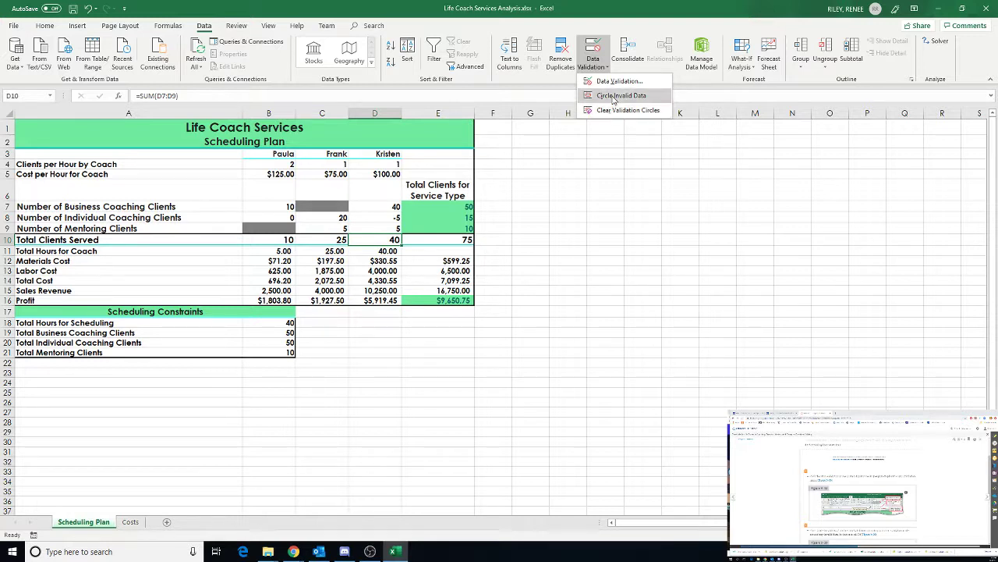
pyautogui.click(614, 97)
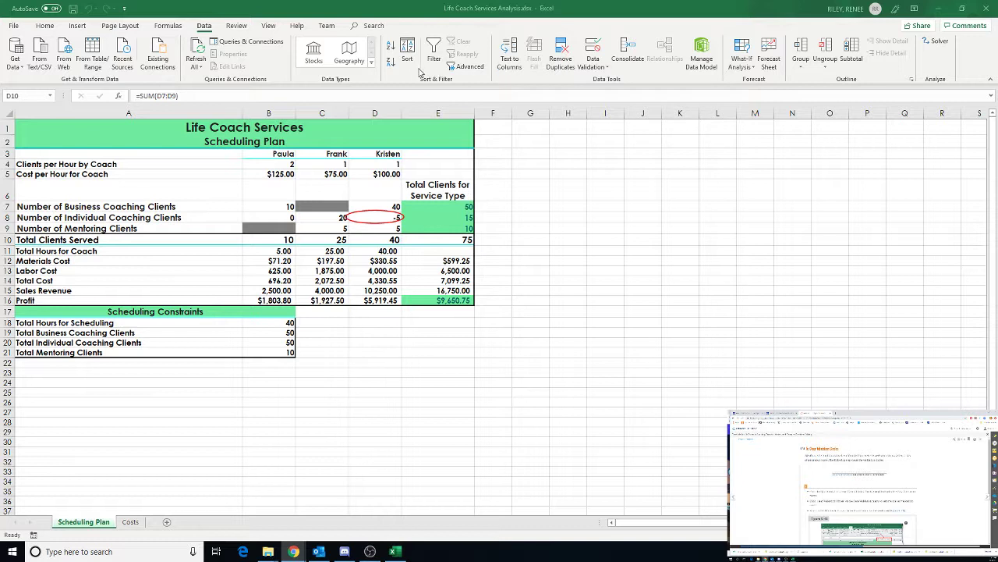
pyautogui.click(596, 67)
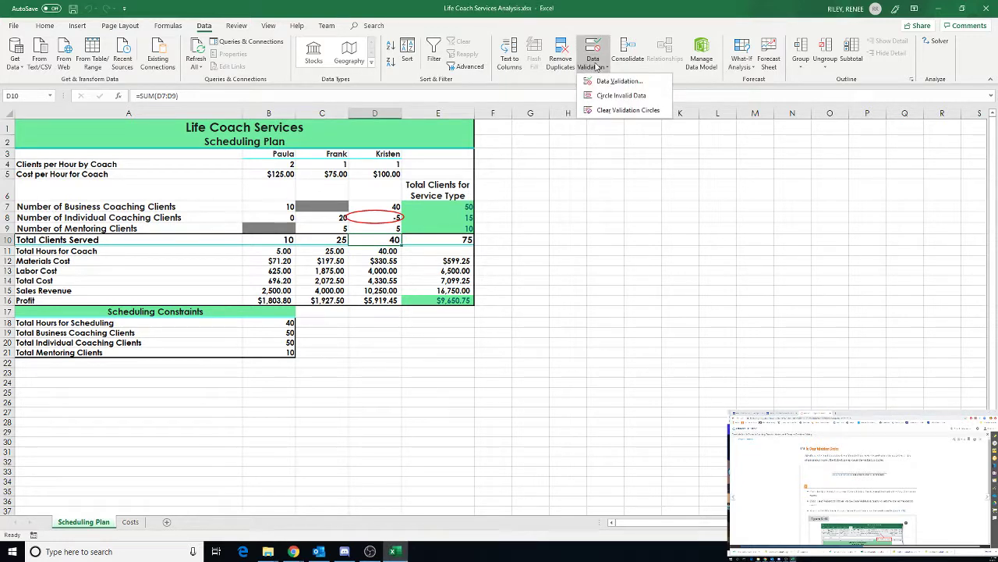
pyautogui.click(610, 110)
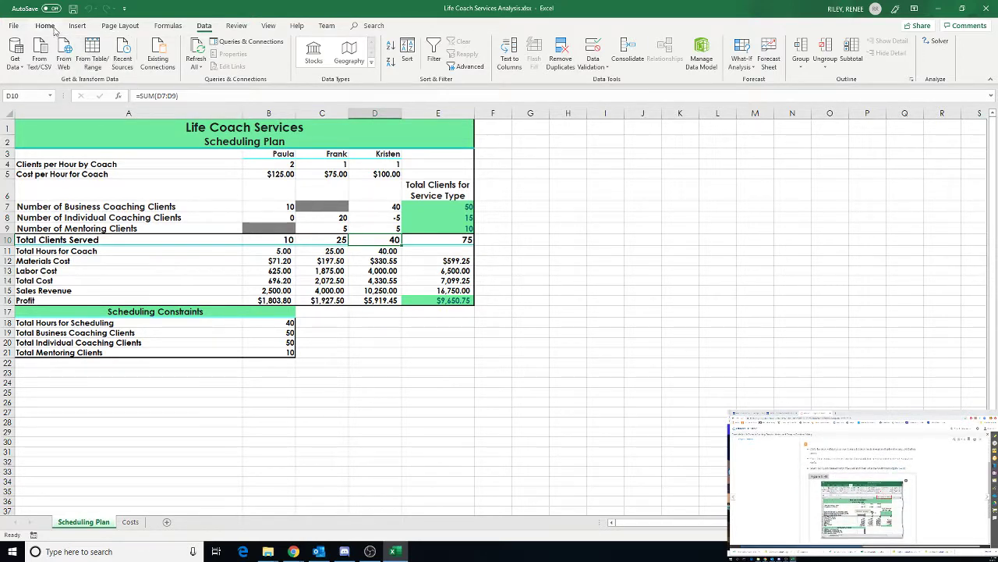
# Save the Life Coach Services Analysis workbook and deselect the total clients cell
pyautogui.click(73, 8)
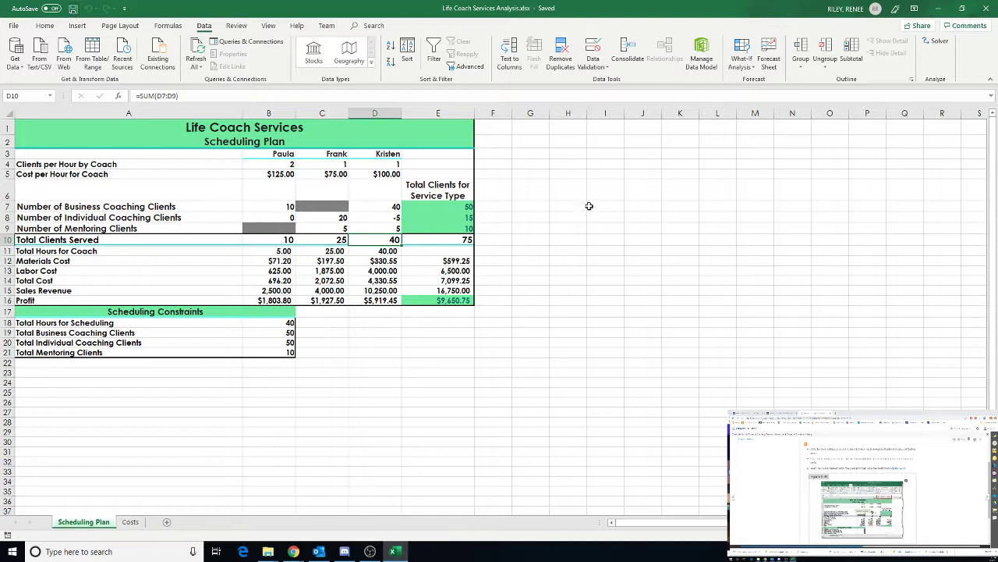
pyautogui.click(645, 270)
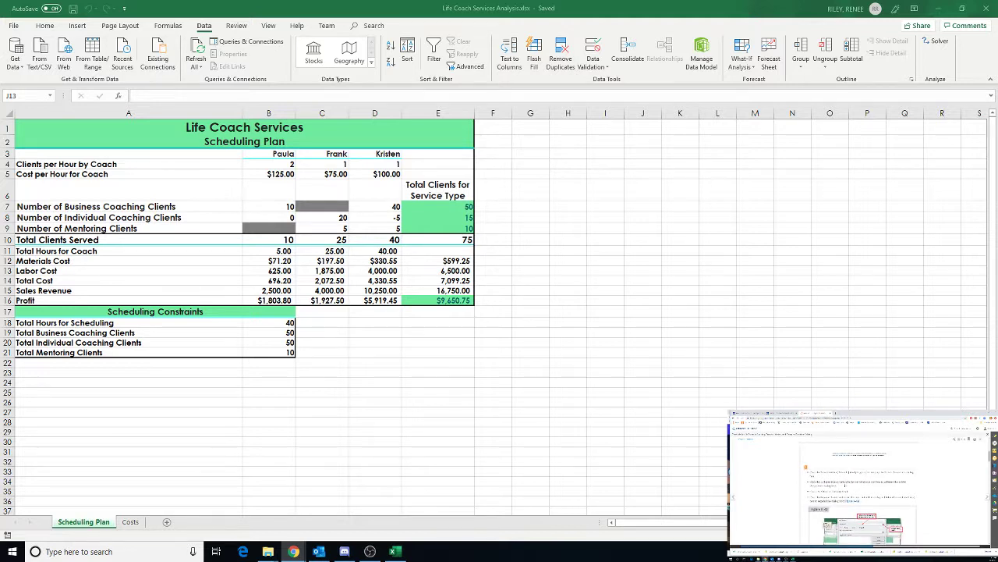
# Start Solver with the overall total cost, cell E14, as the objective and set it to Min
pyautogui.click(936, 43)
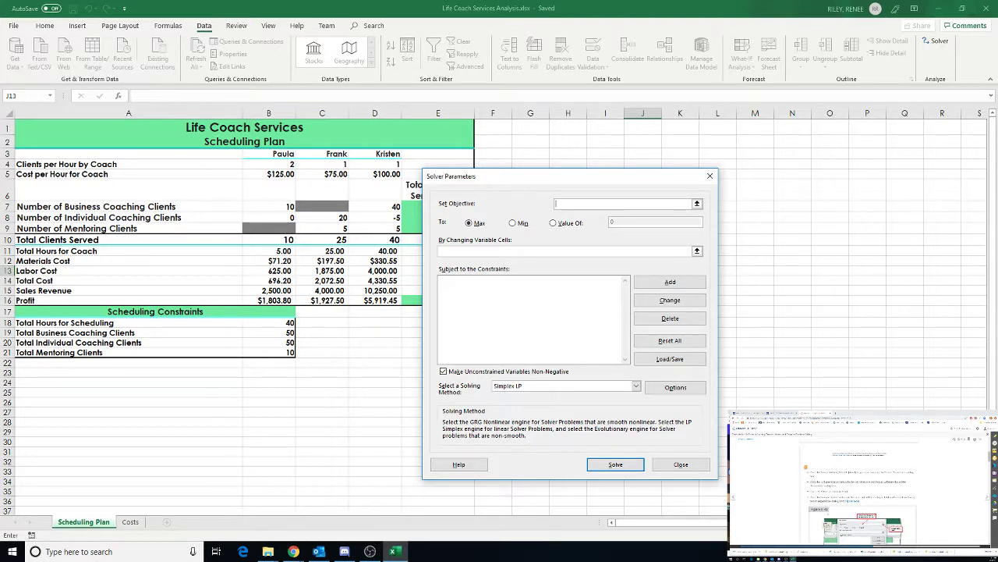
pyautogui.click(696, 204)
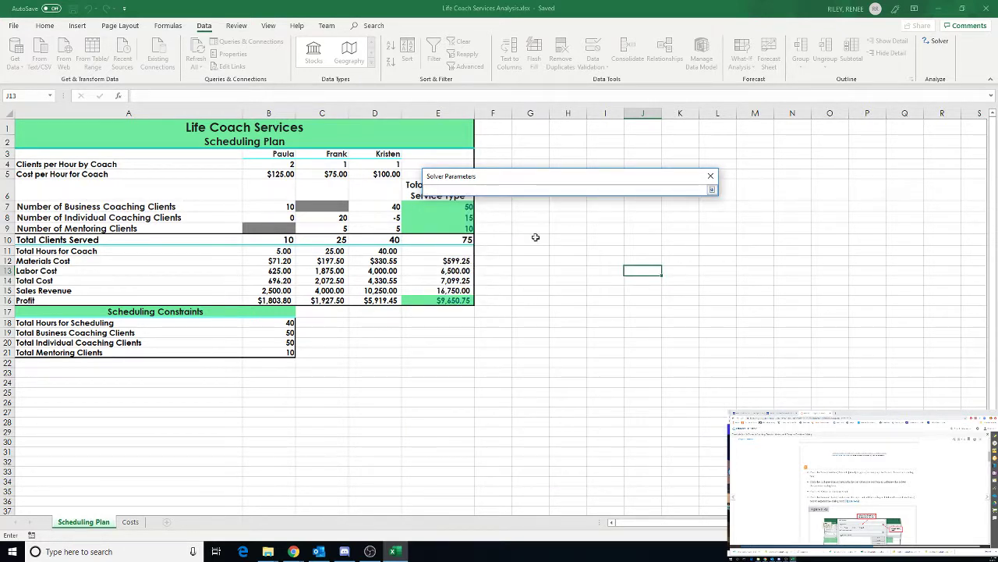
pyautogui.click(444, 280)
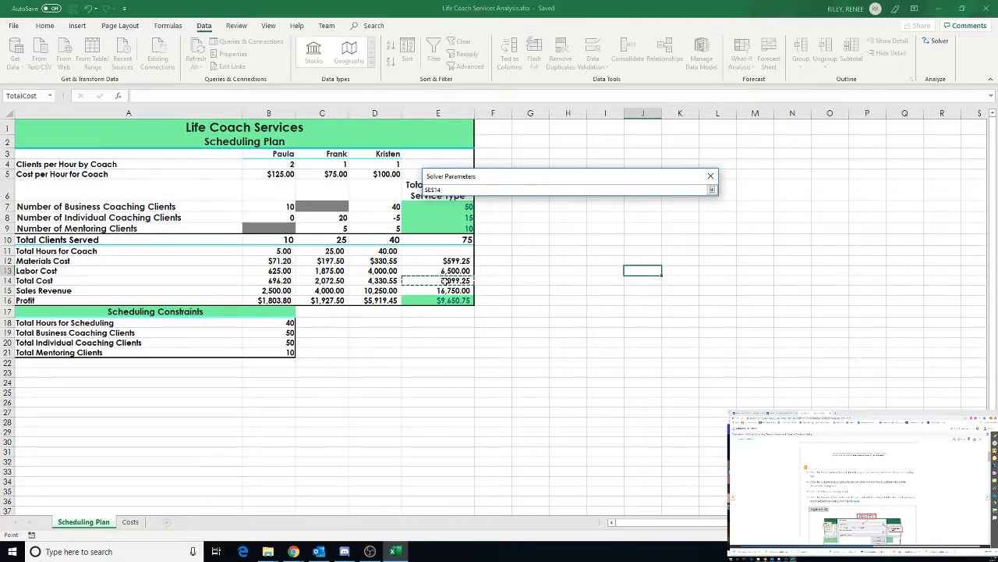
pyautogui.click(712, 190)
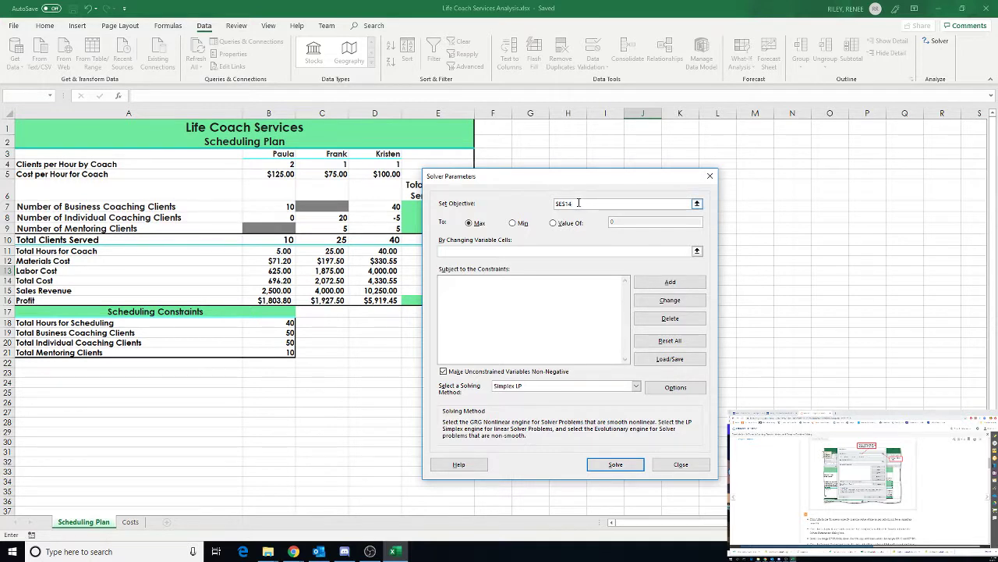
pyautogui.click(513, 224)
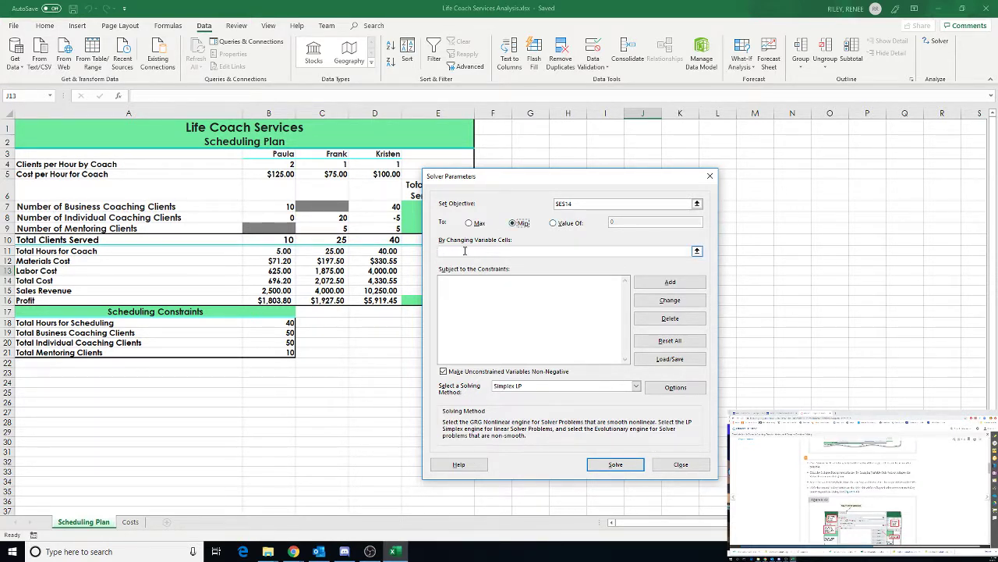
# Set Solver's changing variable cells to the coaches' client counts in B7:B8, C8:C9 and D7:D9
pyautogui.click(697, 252)
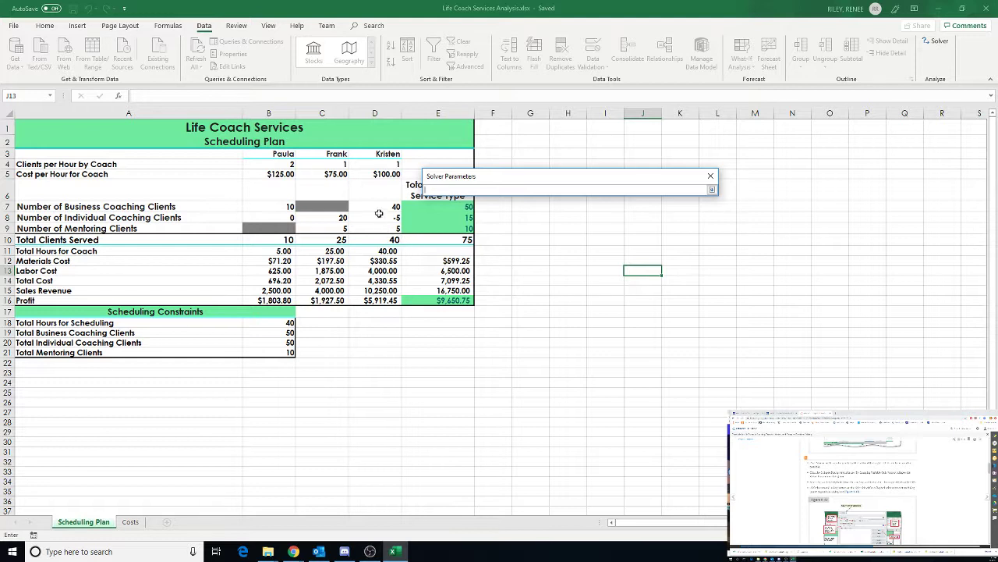
pyautogui.click(261, 204)
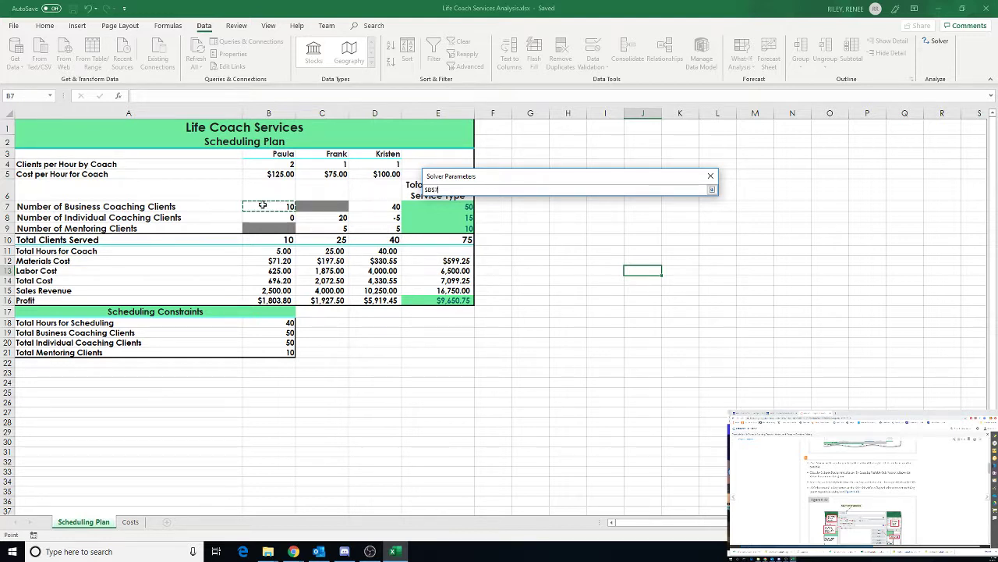
pyautogui.moveTo(260, 204); pyautogui.dragTo(262, 218)
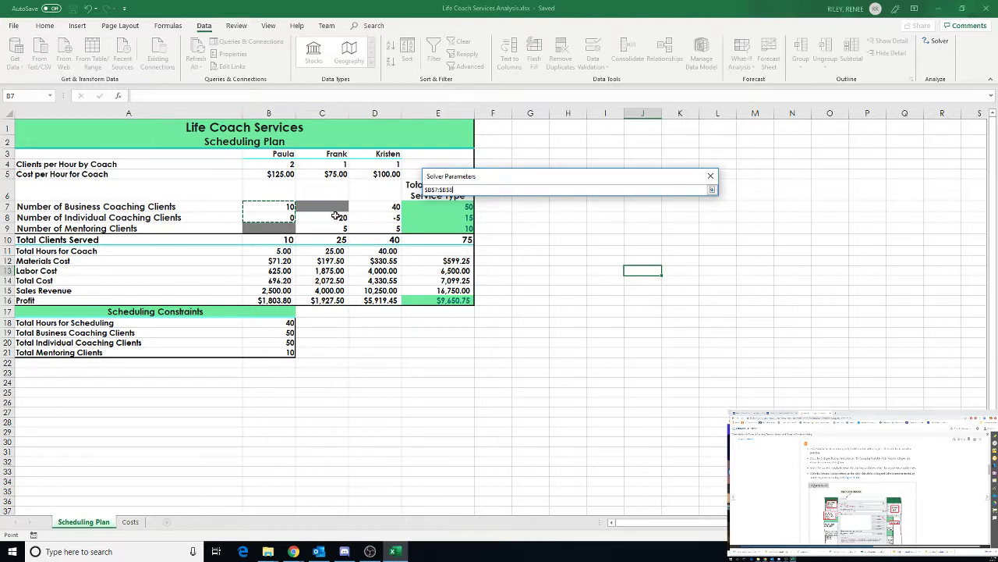
pyautogui.moveTo(335, 216); pyautogui.dragTo(336, 228)
pyautogui.moveTo(382, 206); pyautogui.dragTo(375, 231)
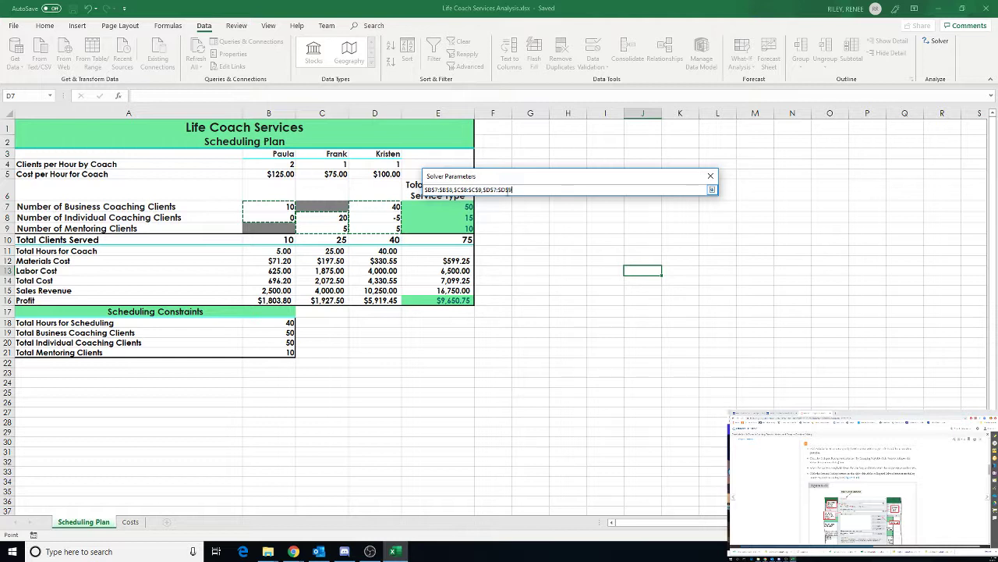
pyautogui.click(711, 190)
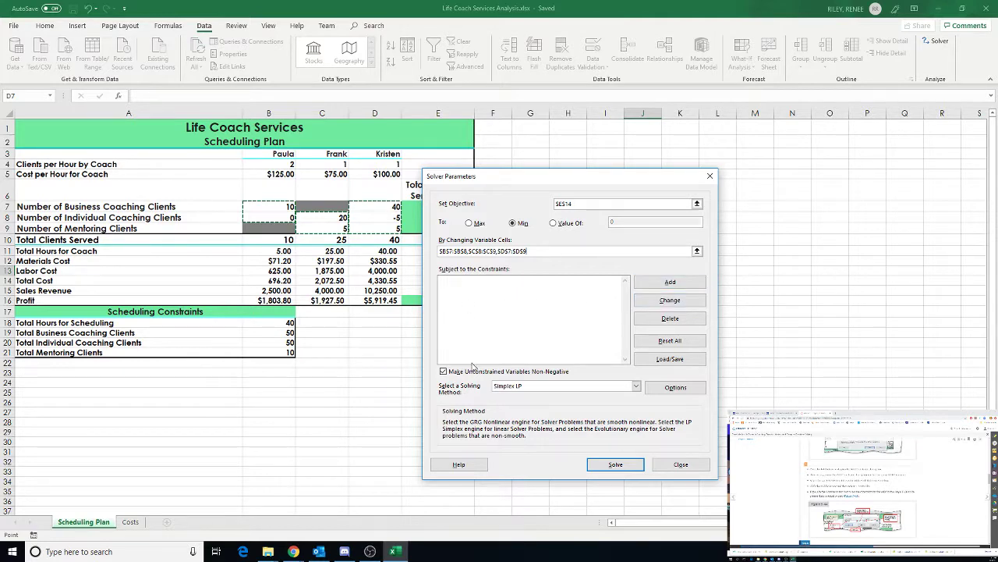
# Add a Solver constraint requiring the first coach's client counts in B7:B8 to be >= 0
pyautogui.click(668, 284)
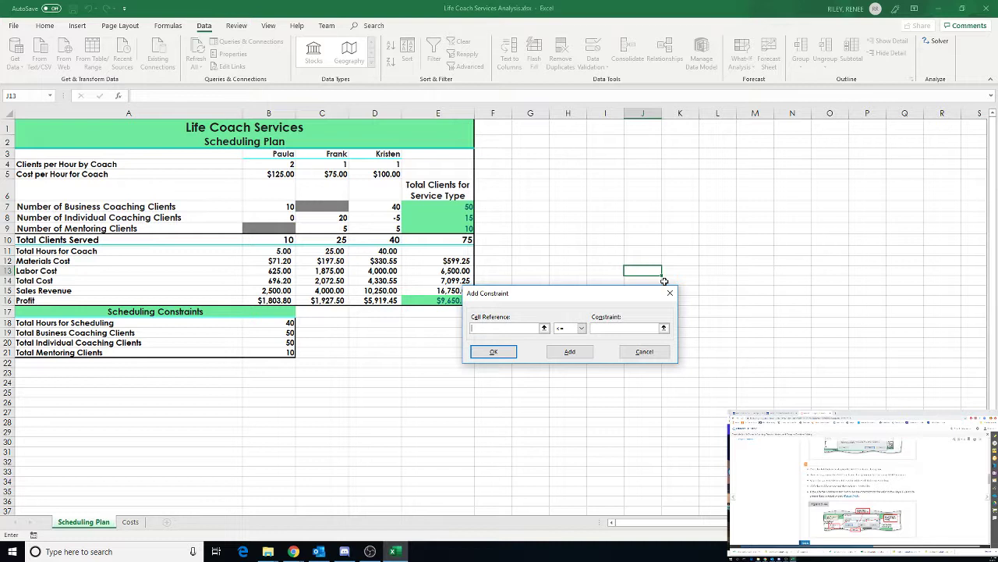
pyautogui.click(544, 327)
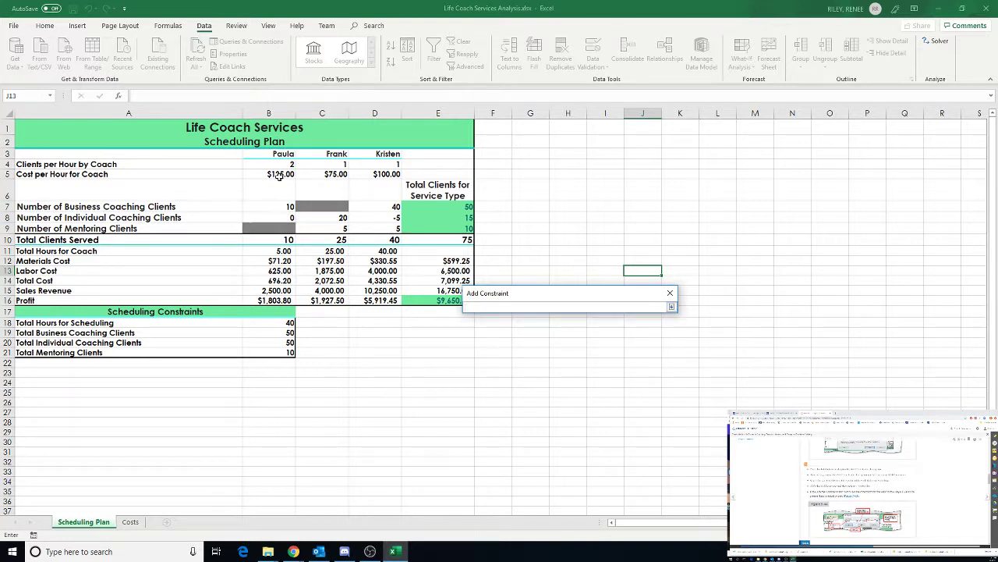
pyautogui.moveTo(265, 205); pyautogui.dragTo(265, 217)
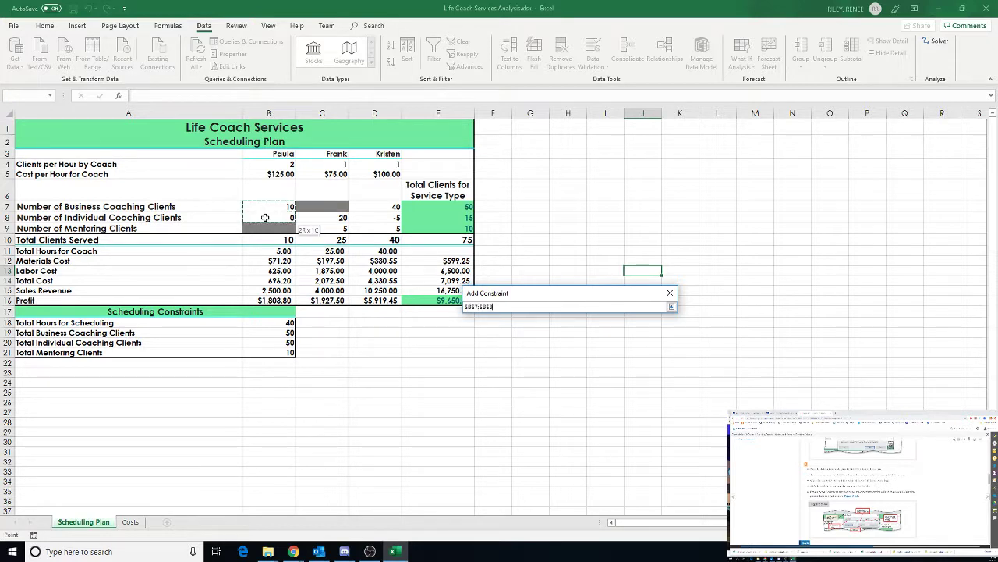
pyautogui.click(670, 305)
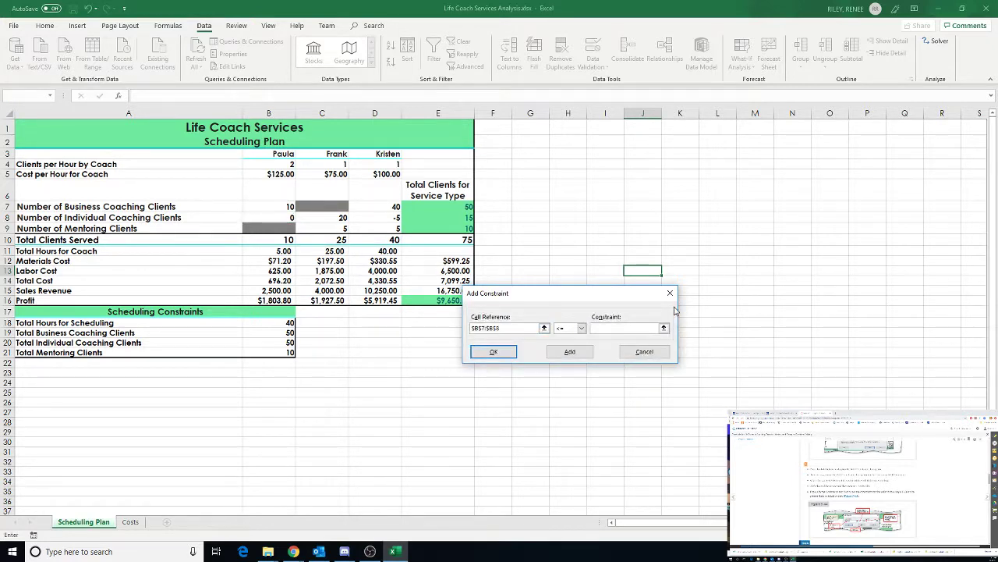
pyautogui.click(582, 328)
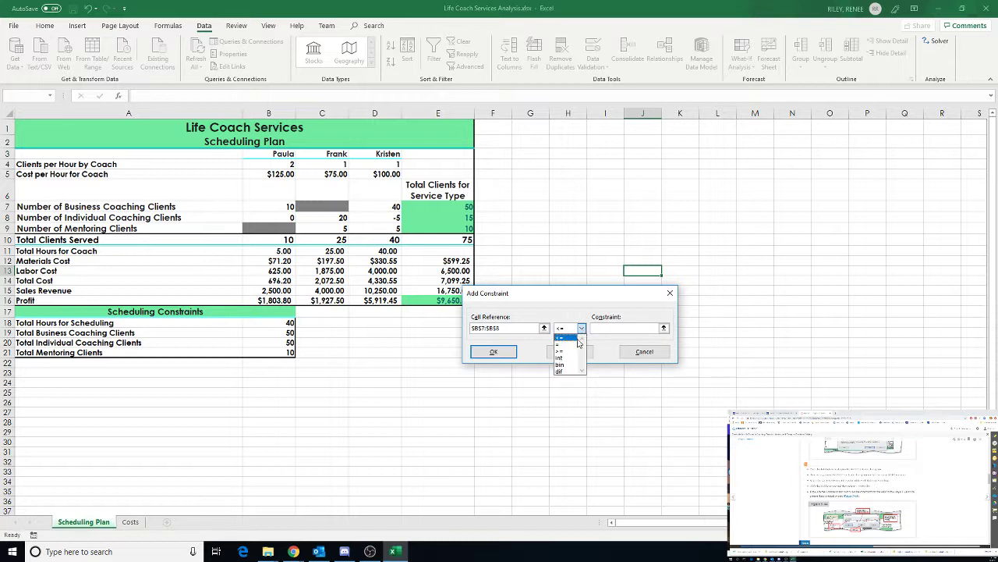
pyautogui.click(573, 351)
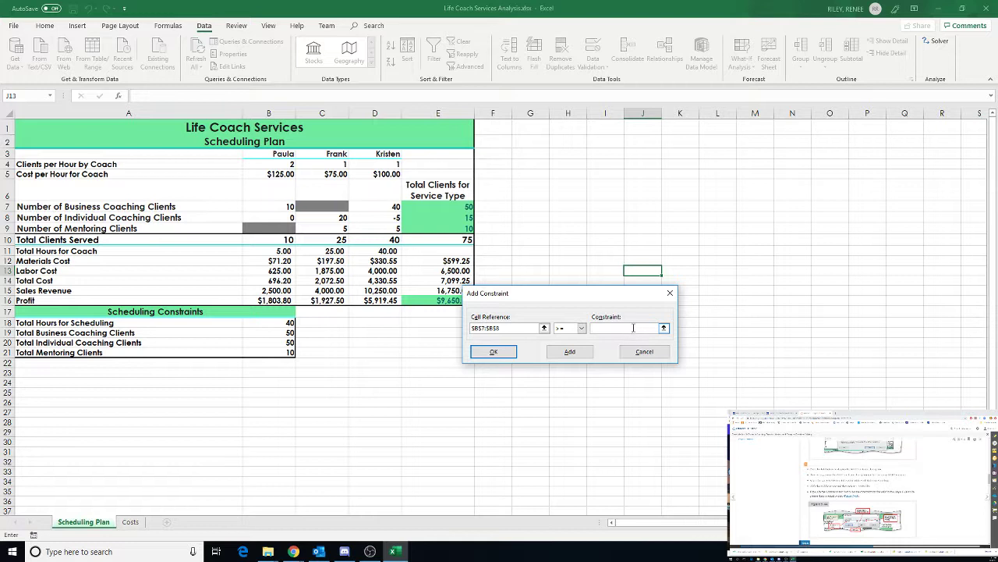
pyautogui.write('0')
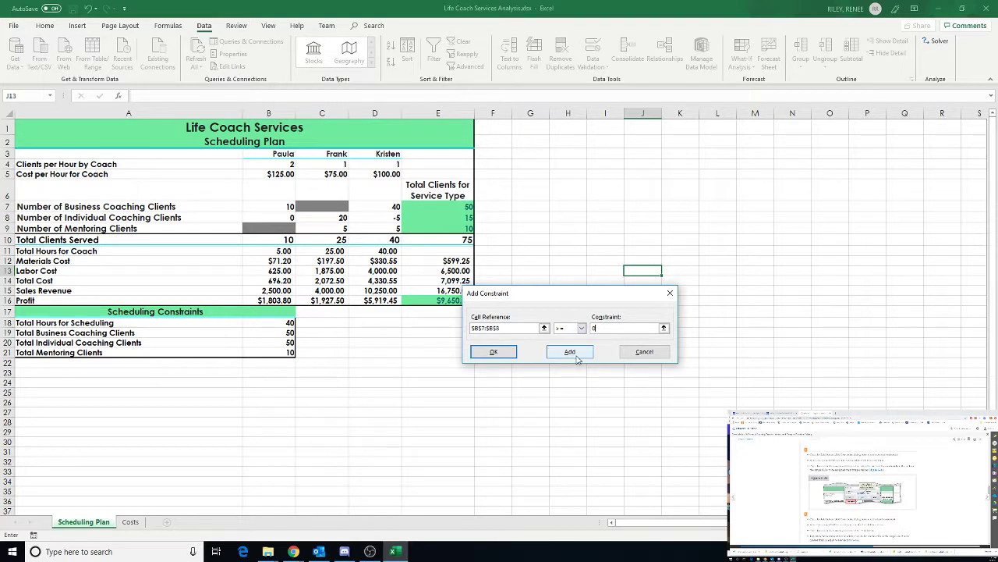
pyautogui.click(571, 352)
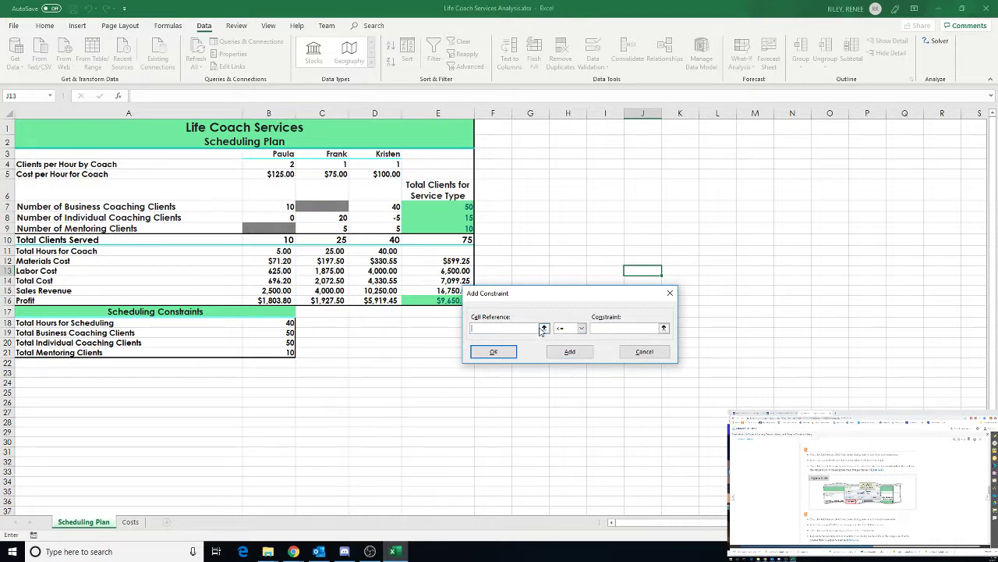
# Add a Solver constraint restricting the second coach's client counts in C8:C9 to integers, and return to the Solver parameters
pyautogui.click(543, 329)
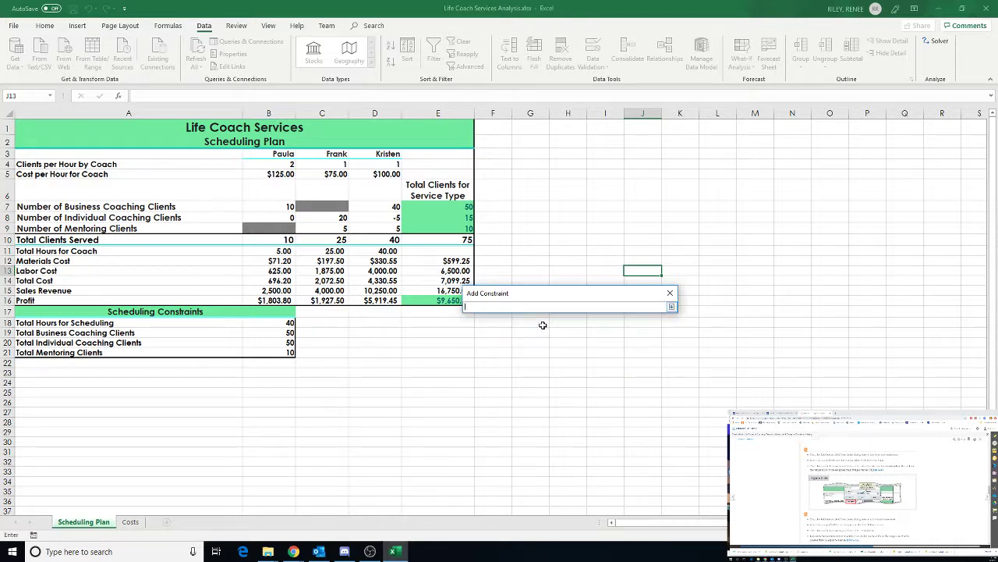
pyautogui.click(672, 306)
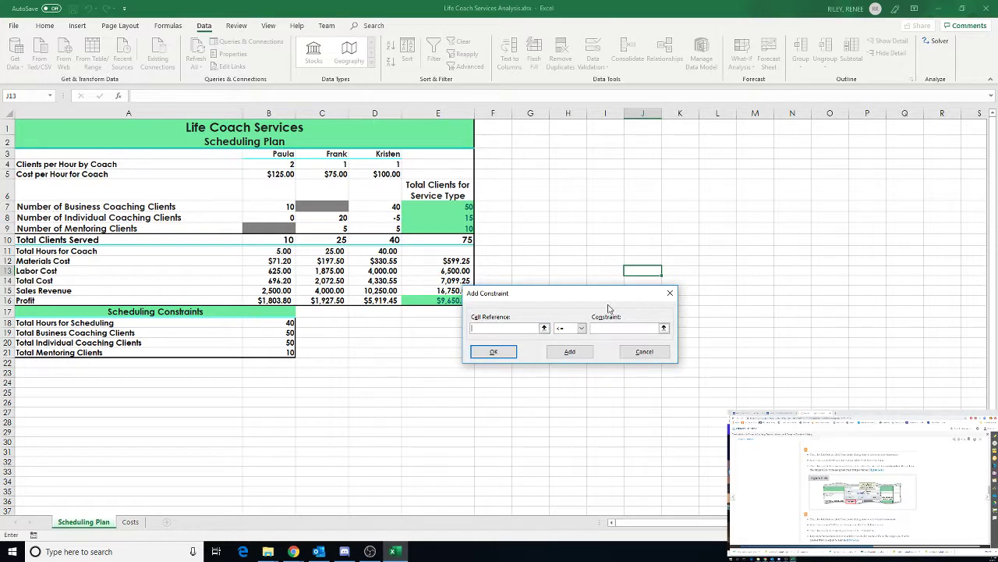
pyautogui.click(544, 328)
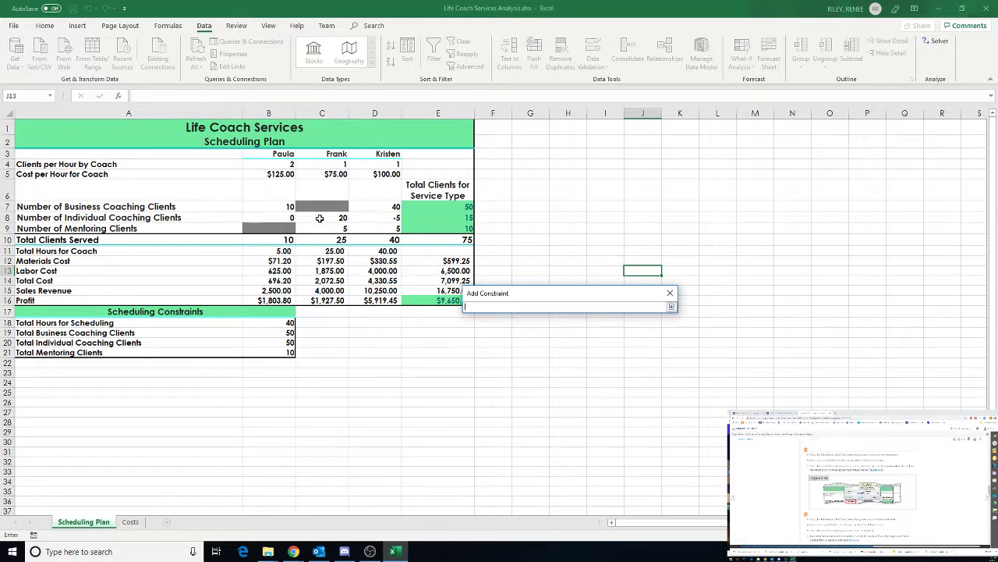
pyautogui.moveTo(326, 217); pyautogui.dragTo(330, 228)
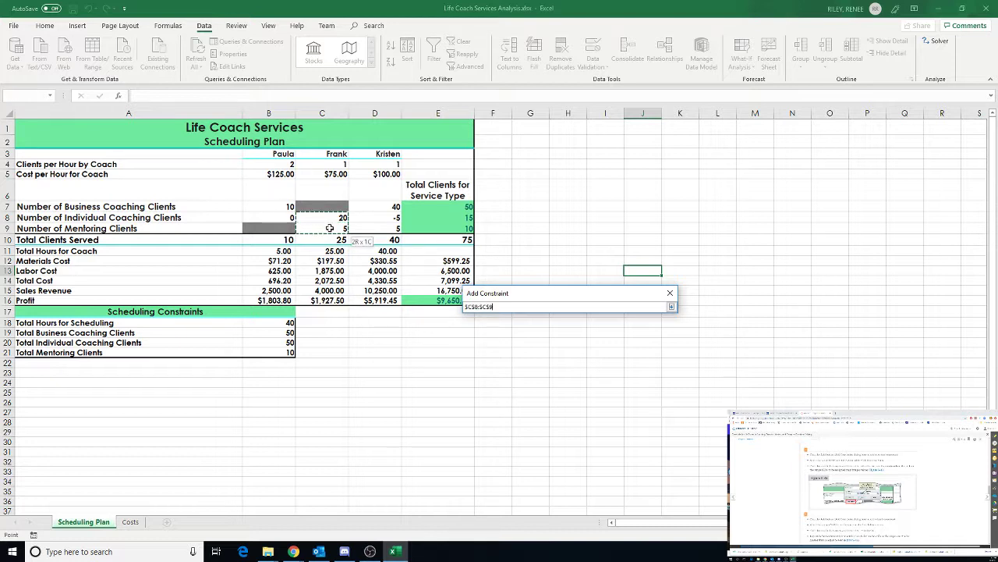
pyautogui.click(672, 308)
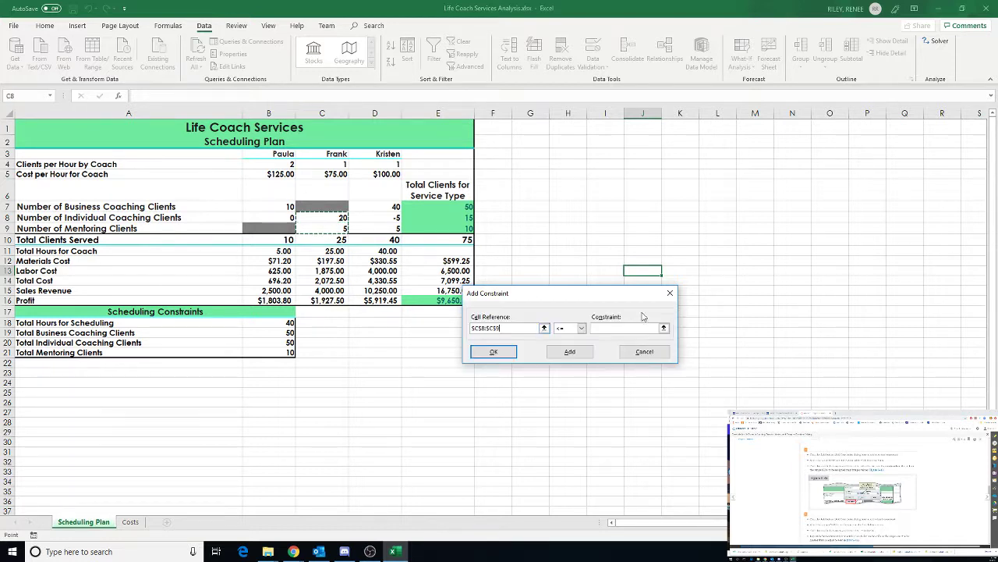
pyautogui.click(582, 328)
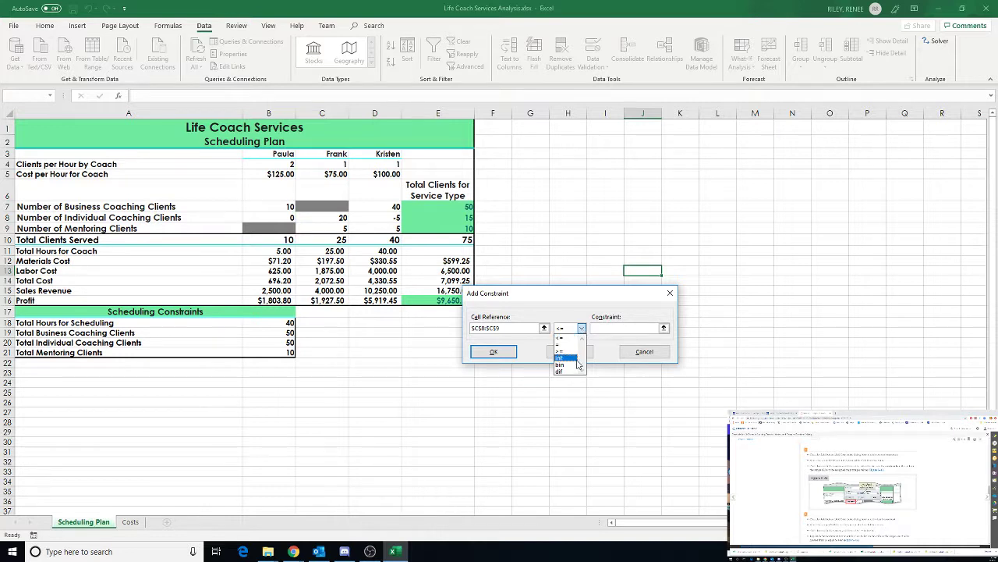
pyautogui.click(566, 357)
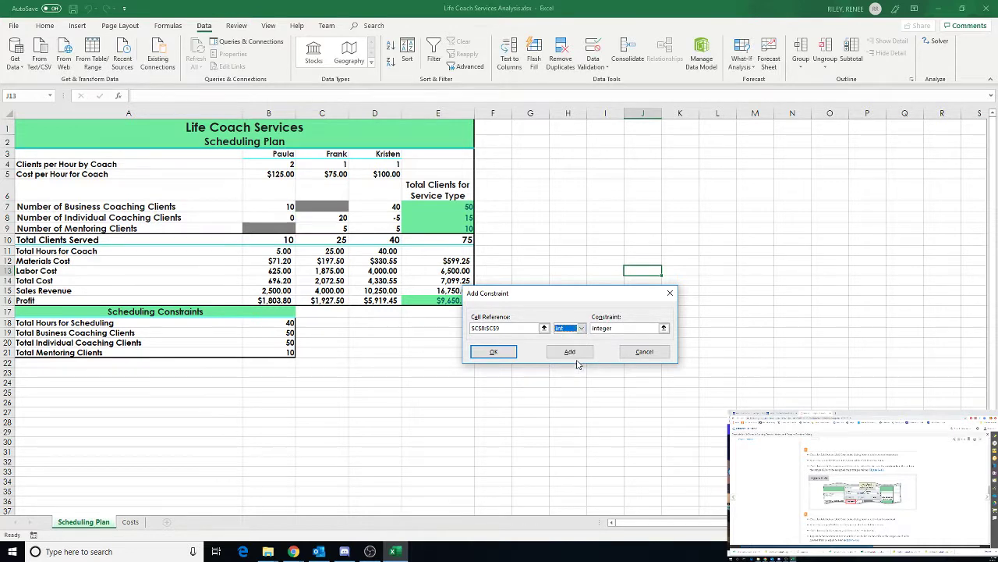
pyautogui.click(664, 327)
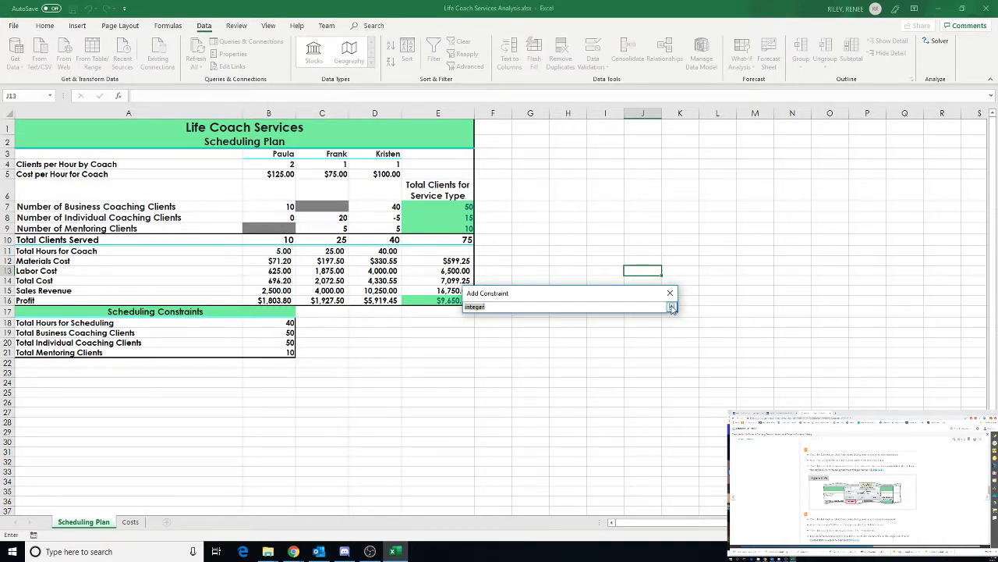
pyautogui.click(671, 307)
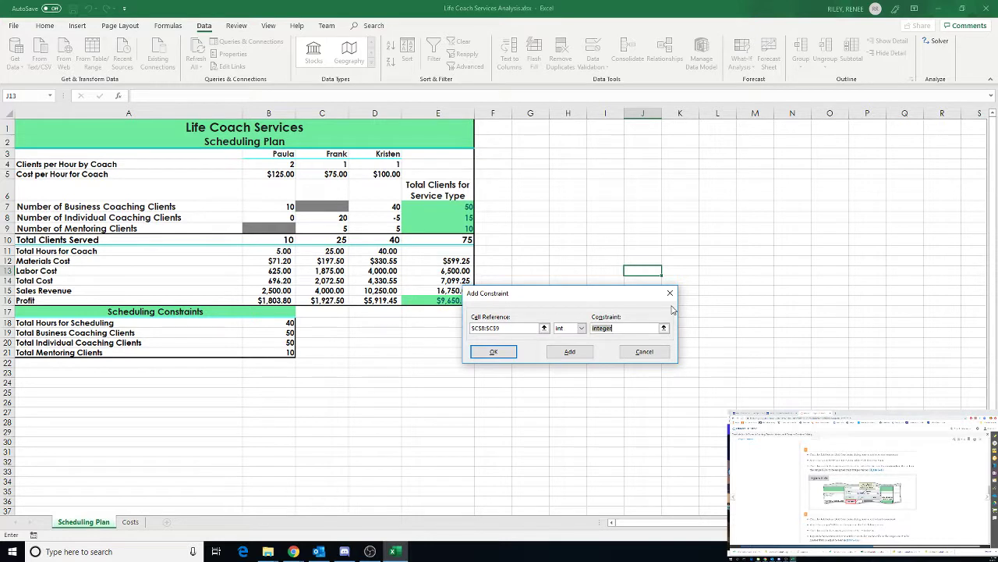
pyautogui.click(574, 355)
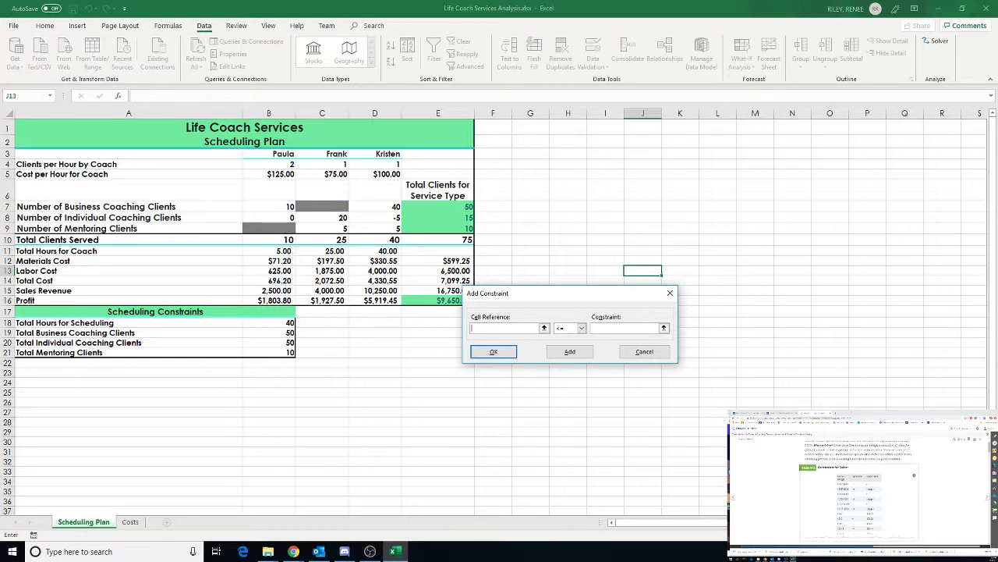
pyautogui.click(504, 352)
pyautogui.click(524, 313)
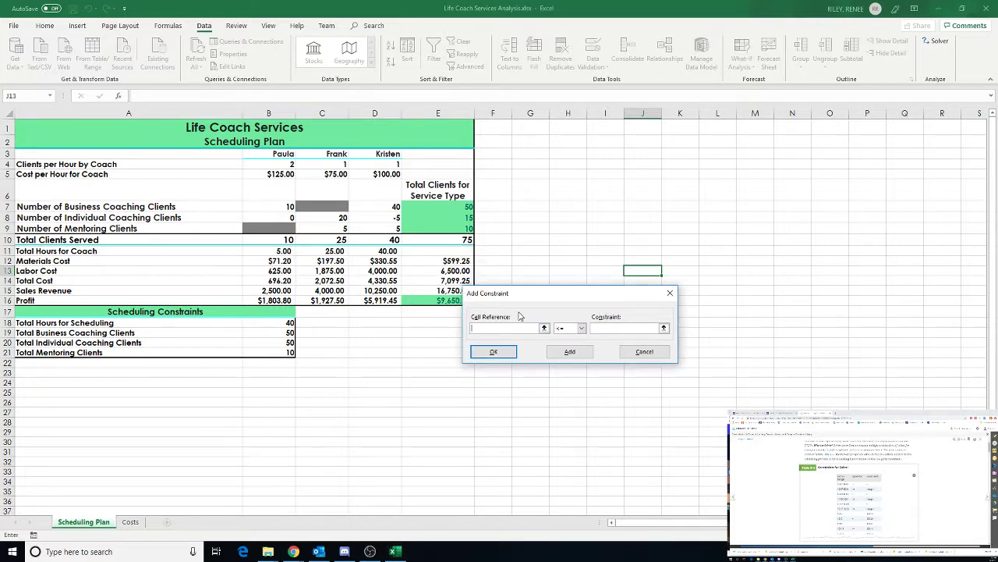
pyautogui.click(652, 353)
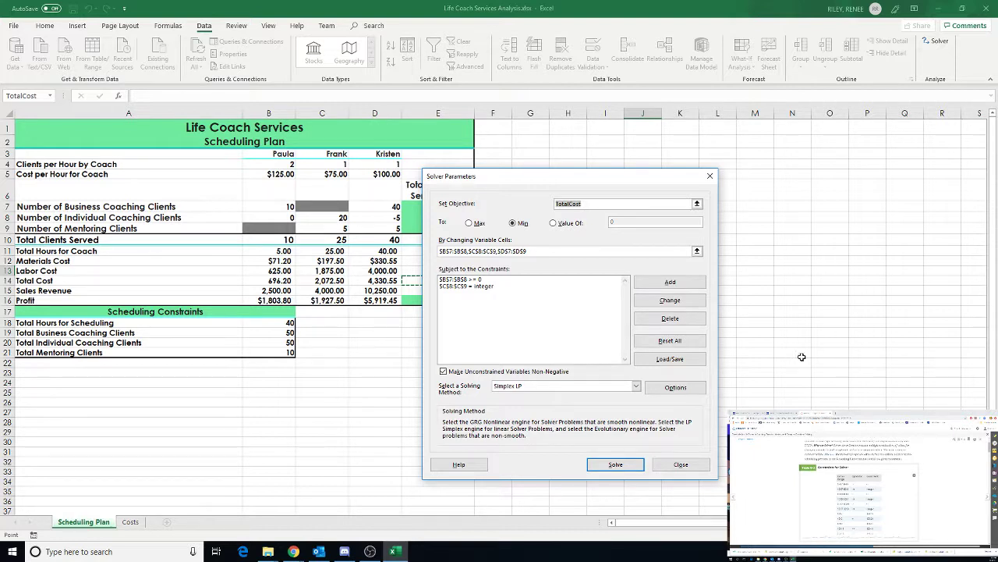
# Add a Solver constraint restricting the first coach's client counts in B7:B8 to integers, and return to the Solver parameters
pyautogui.click(470, 283)
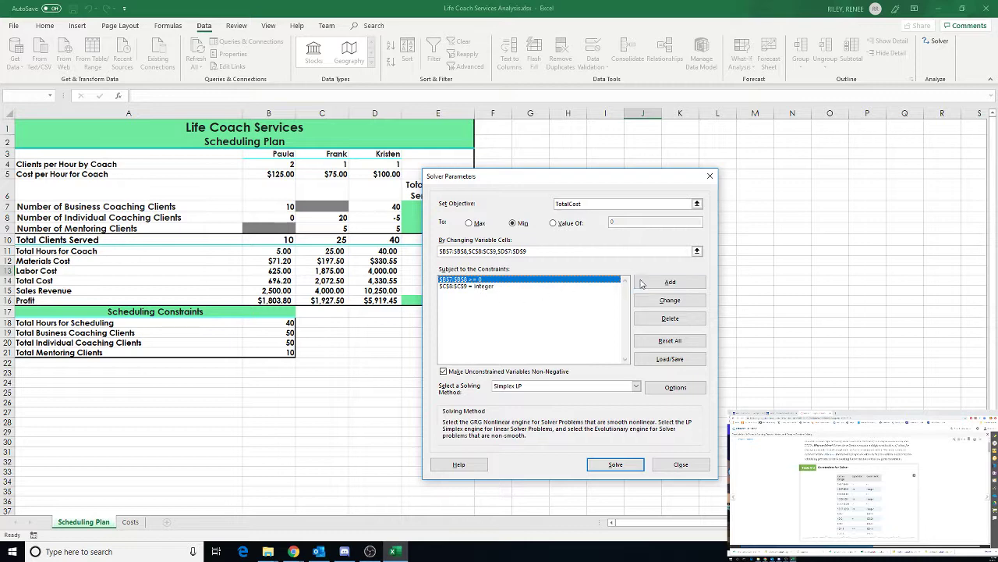
pyautogui.click(670, 282)
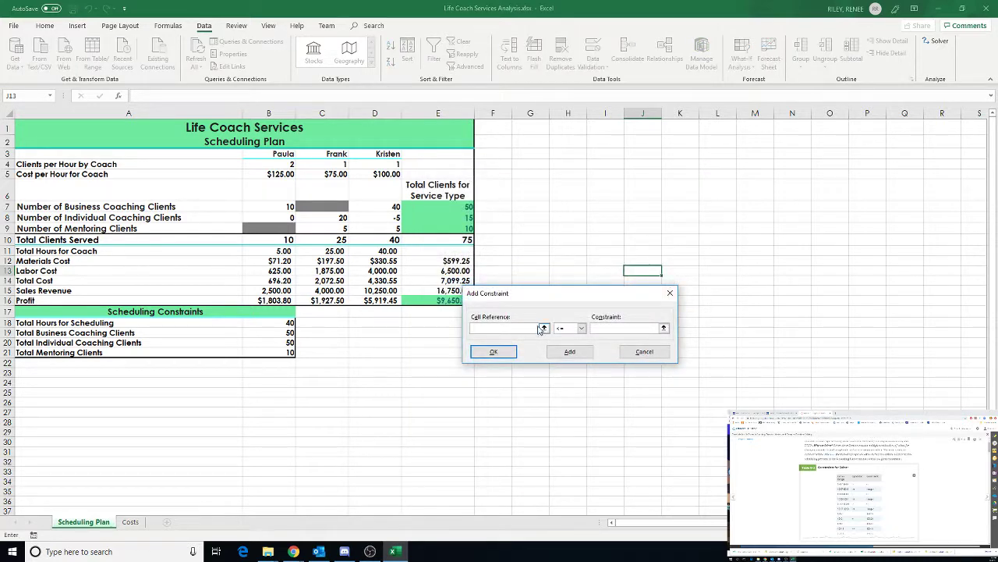
pyautogui.click(544, 329)
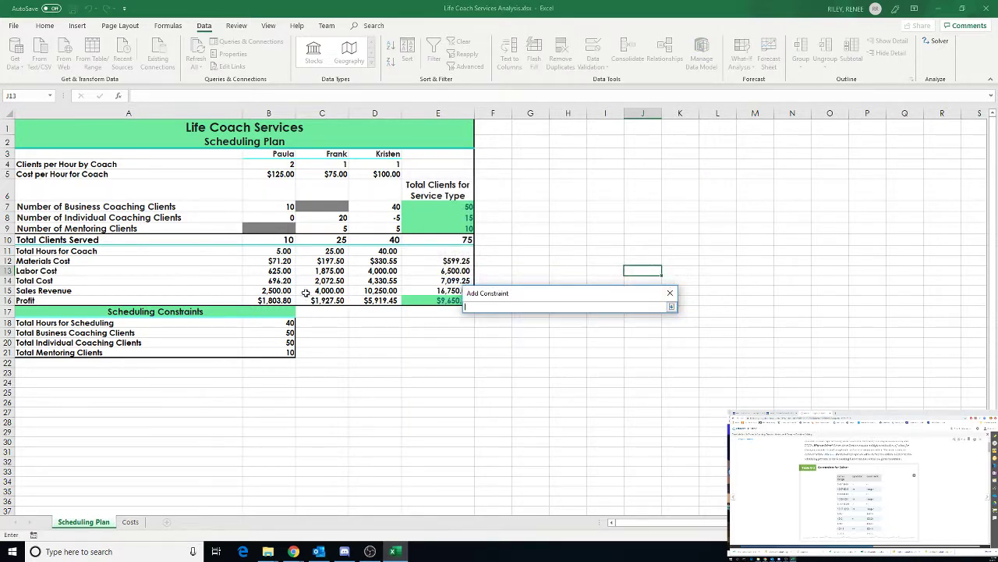
pyautogui.click(277, 206)
pyautogui.moveTo(277, 206); pyautogui.dragTo(277, 218)
pyautogui.click(670, 307)
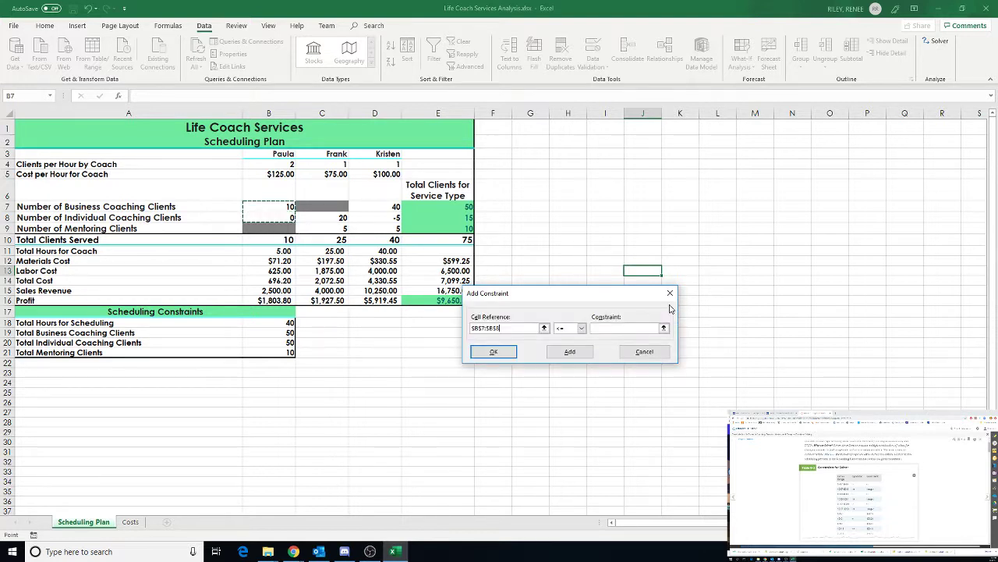
pyautogui.click(582, 329)
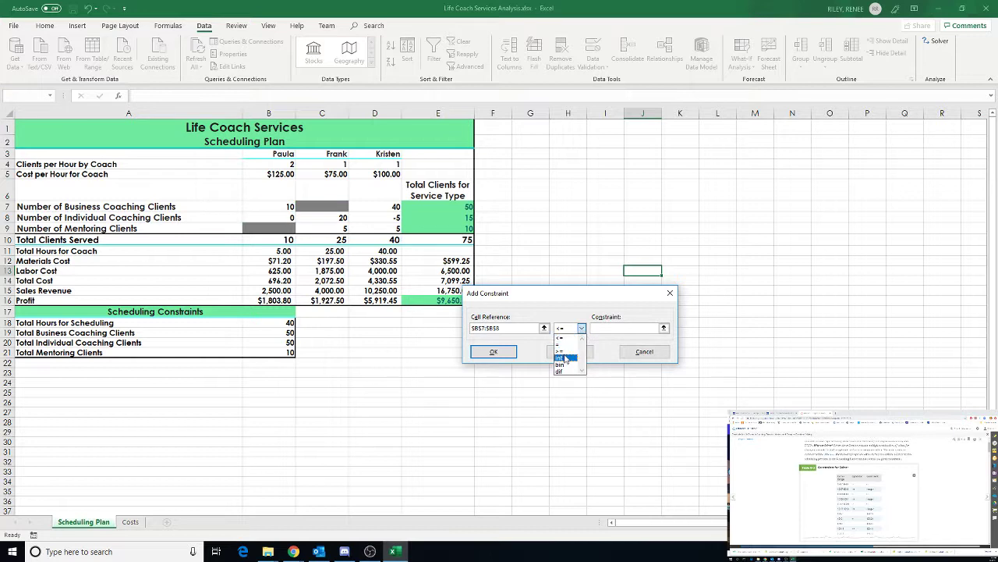
pyautogui.click(567, 357)
pyautogui.click(570, 352)
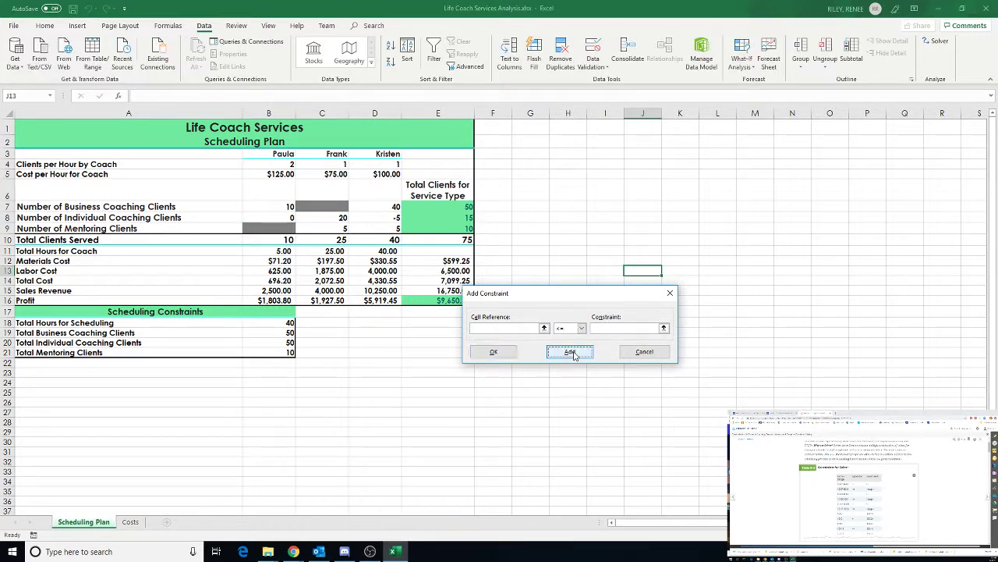
pyautogui.click(479, 355)
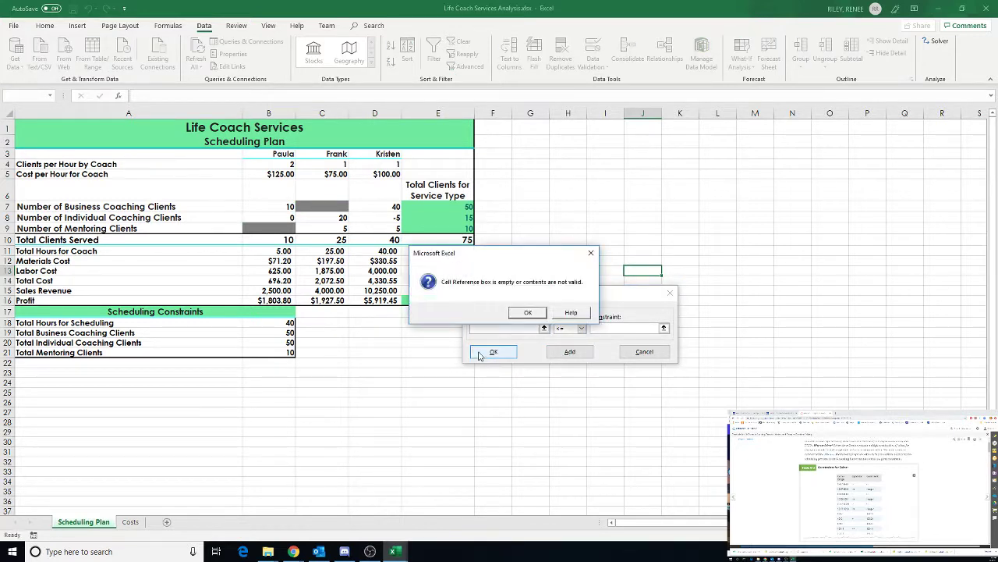
pyautogui.click(528, 312)
pyautogui.click(641, 351)
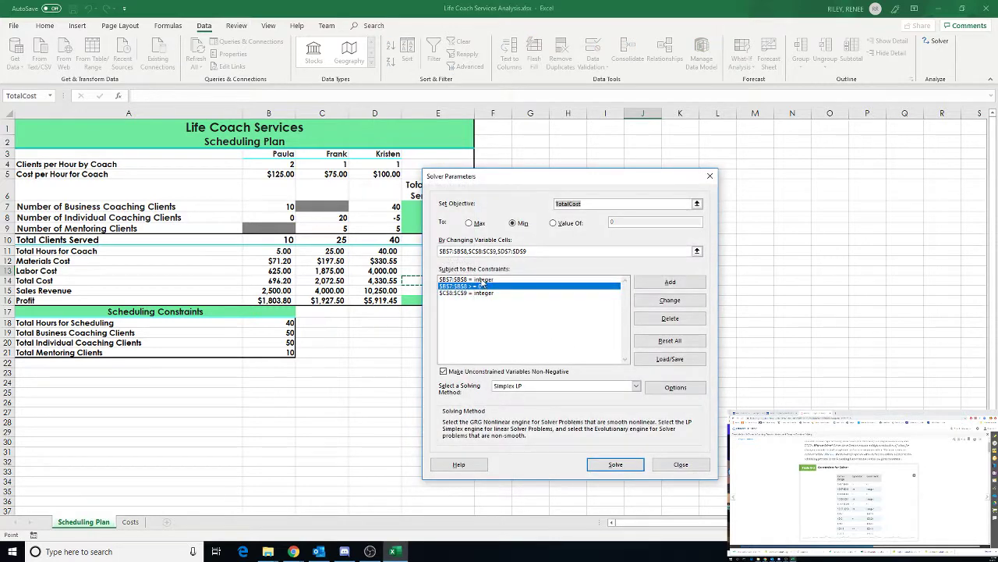
# Add a Solver constraint requiring the second coach's client counts in C8:C9 to be >= 0
pyautogui.click(465, 293)
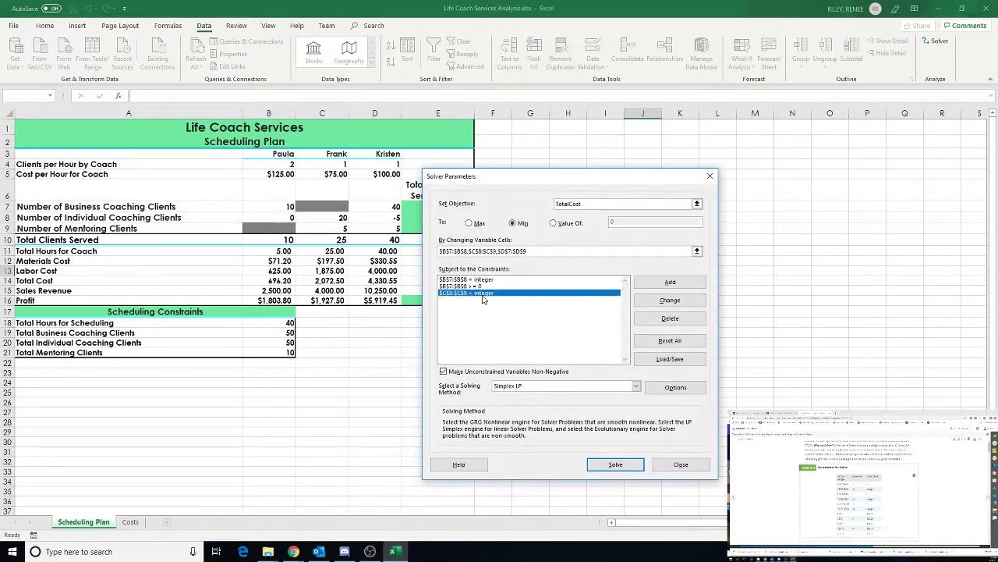
pyautogui.click(669, 282)
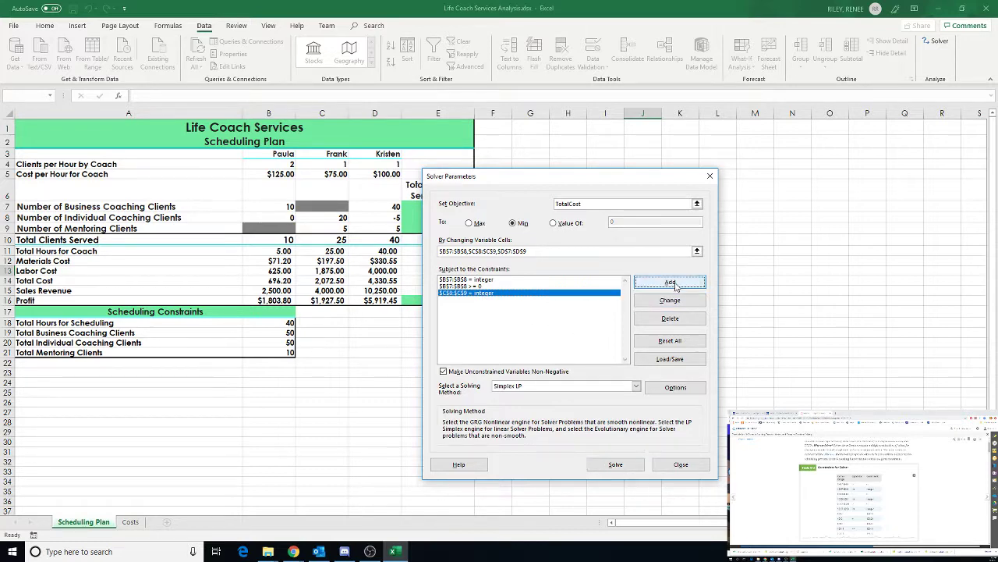
pyautogui.click(544, 328)
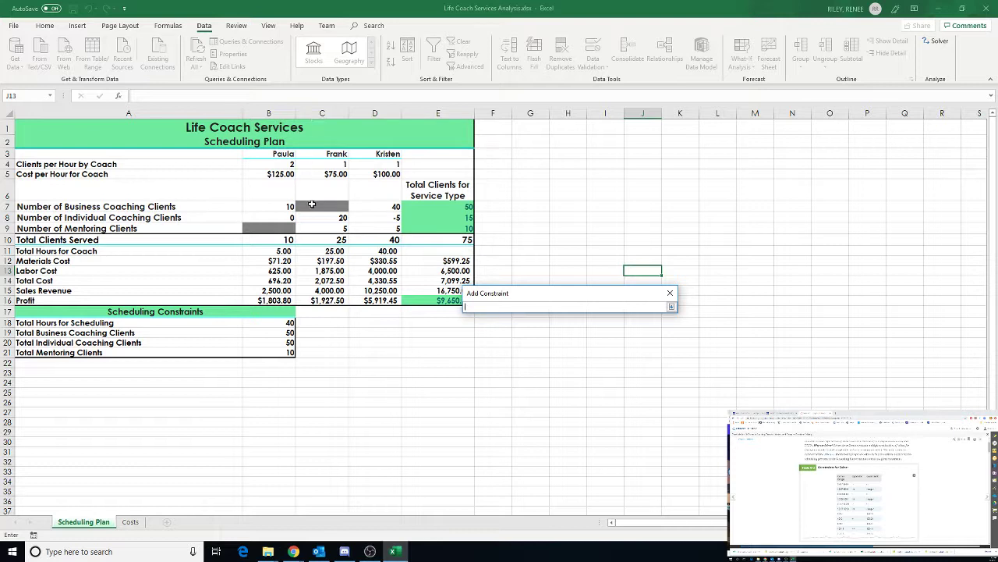
pyautogui.moveTo(313, 218); pyautogui.dragTo(320, 228)
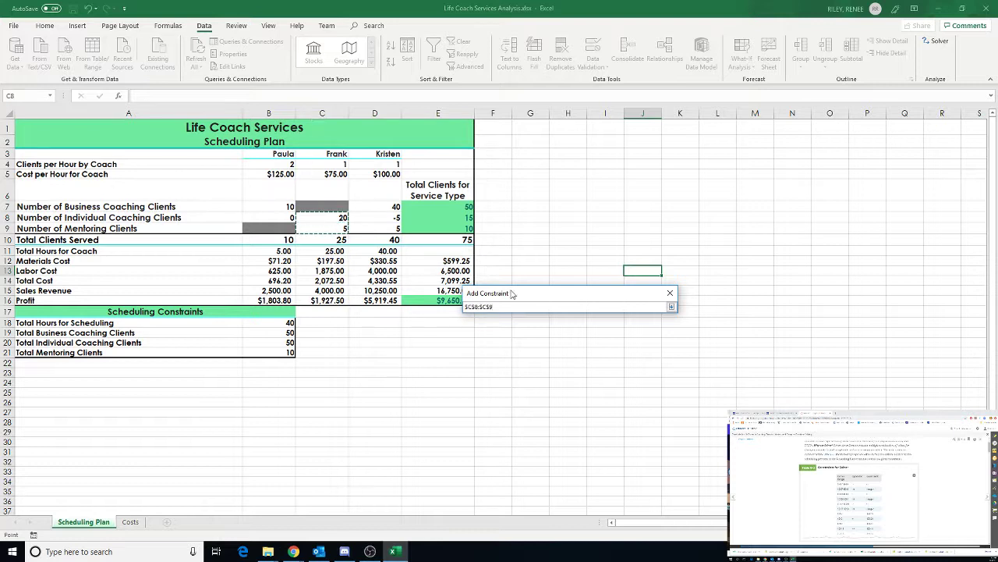
pyautogui.click(671, 306)
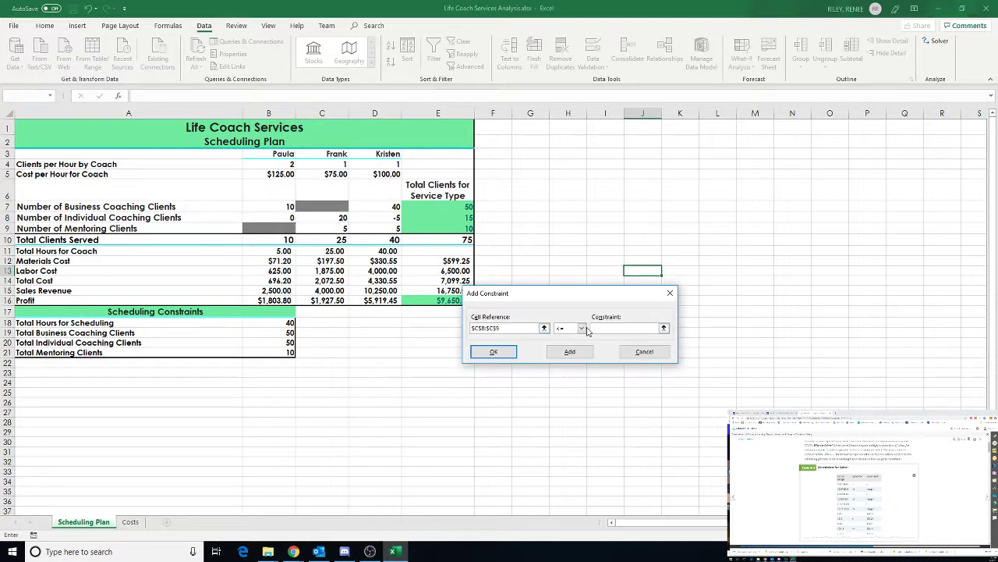
pyautogui.click(581, 327)
pyautogui.click(571, 353)
pyautogui.click(625, 329)
pyautogui.write('0')
pyautogui.click(565, 352)
# Add a Solver constraint requiring the third coach's client counts in D7:D9 to be >= 0
pyautogui.click(543, 329)
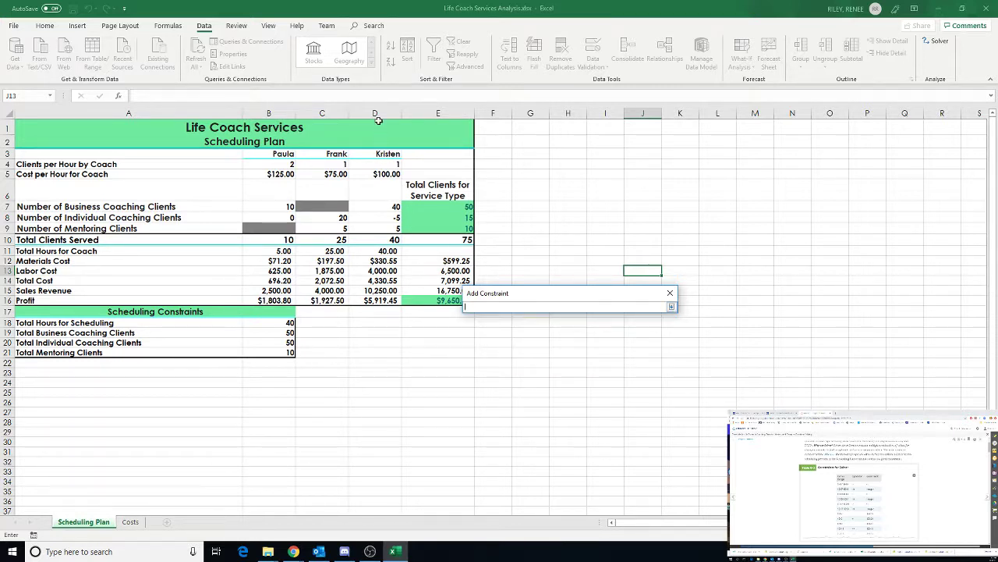
pyautogui.click(375, 206)
pyautogui.moveTo(376, 205); pyautogui.dragTo(379, 227)
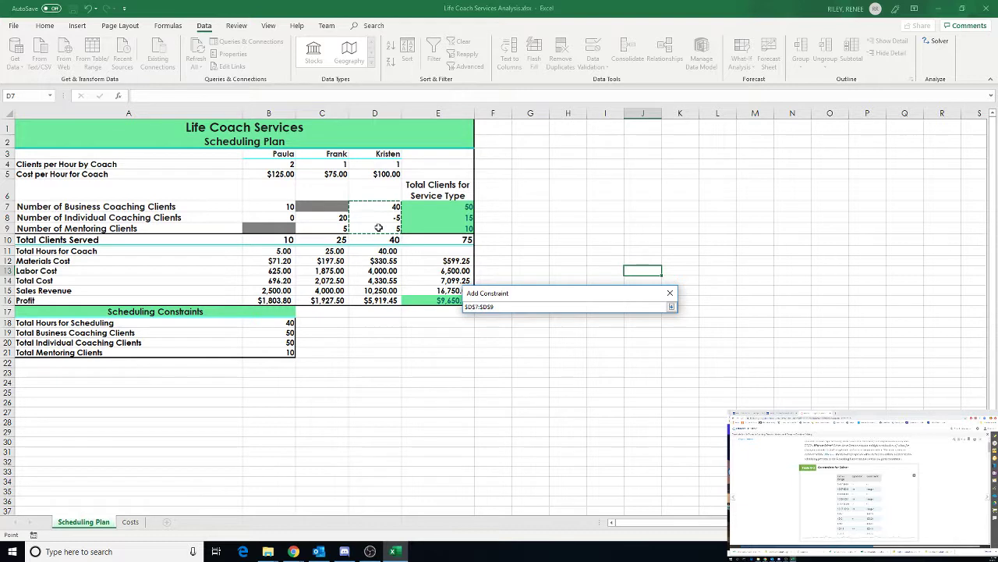
pyautogui.click(672, 308)
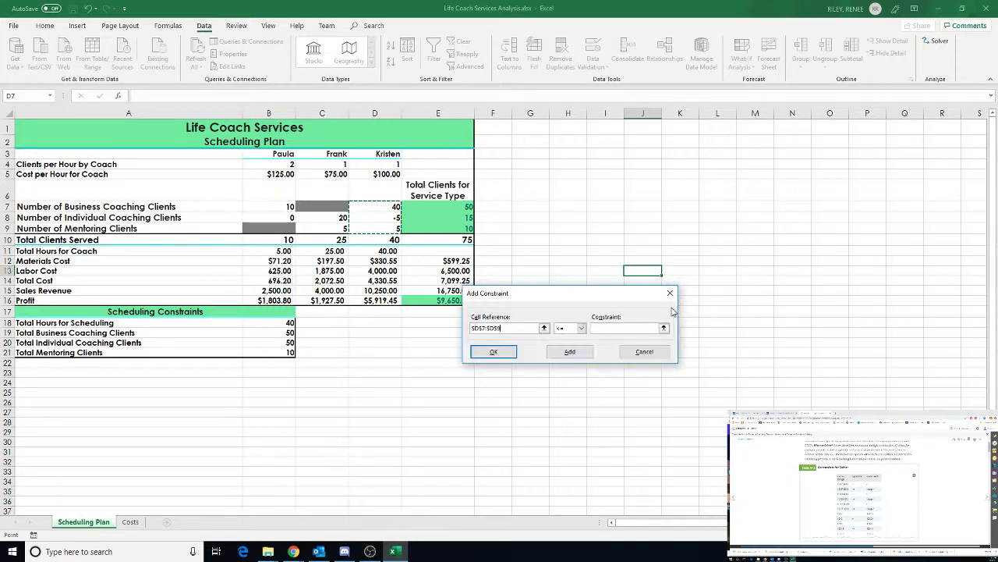
pyautogui.click(581, 328)
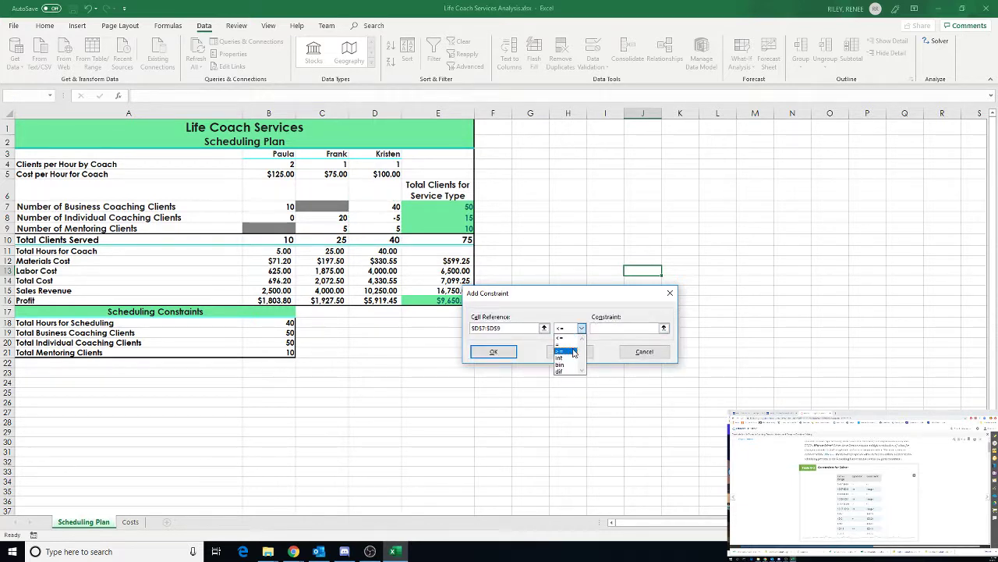
pyautogui.click(560, 350)
pyautogui.click(599, 328)
pyautogui.write('0')
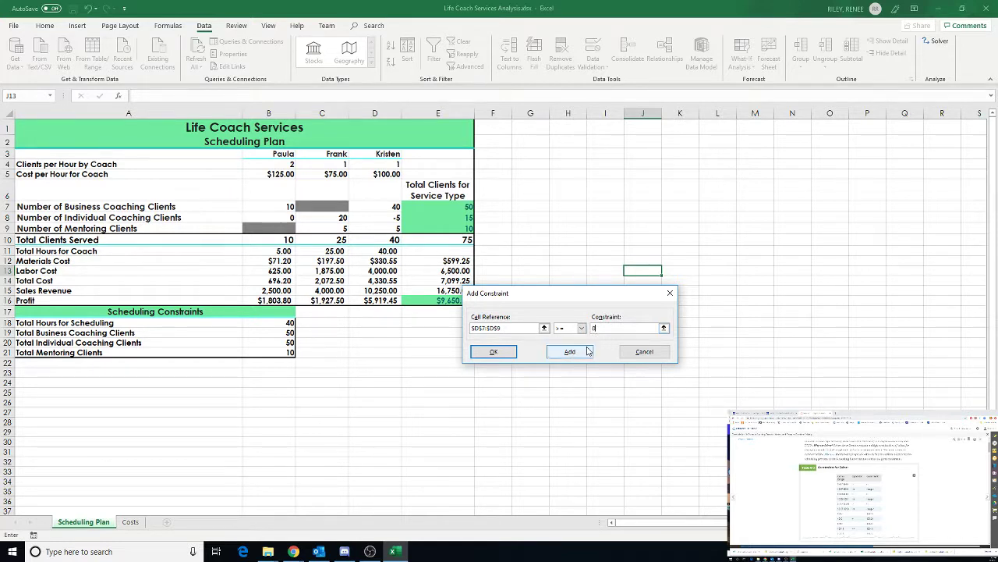
pyautogui.click(569, 351)
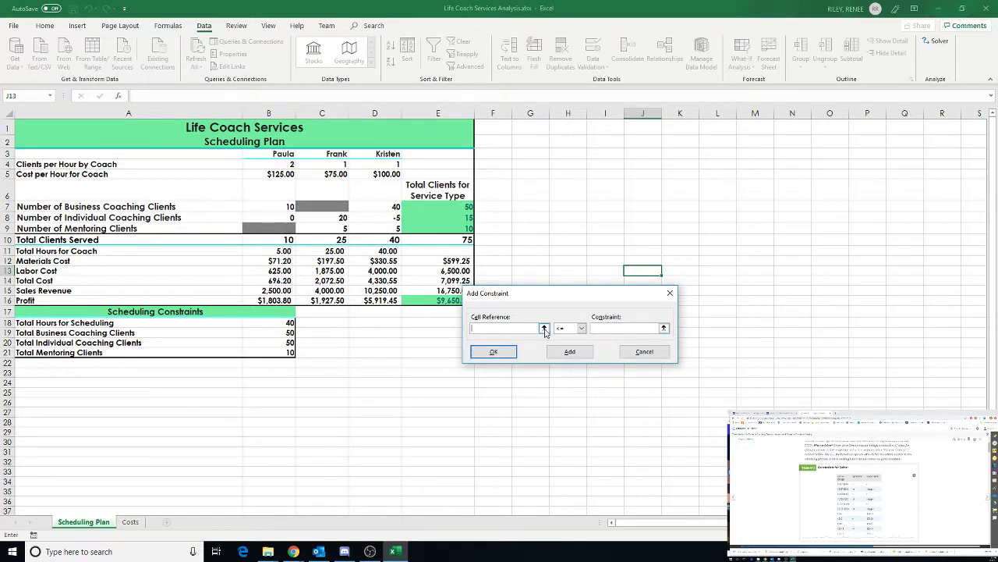
# Add a Solver constraint restricting the third coach's client counts in D7:D9 to integers
pyautogui.click(544, 329)
pyautogui.moveTo(378, 206); pyautogui.dragTo(375, 226)
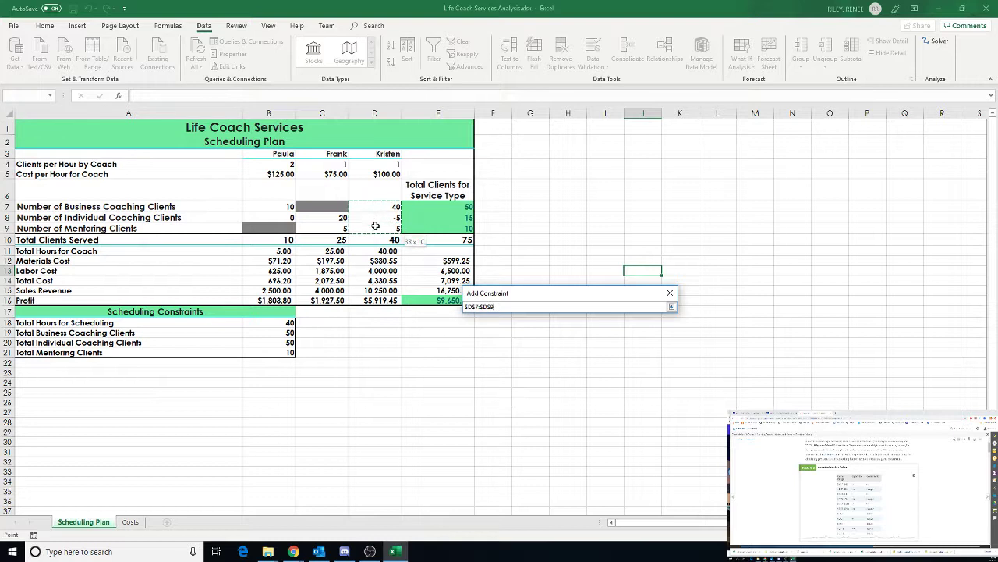
pyautogui.click(671, 307)
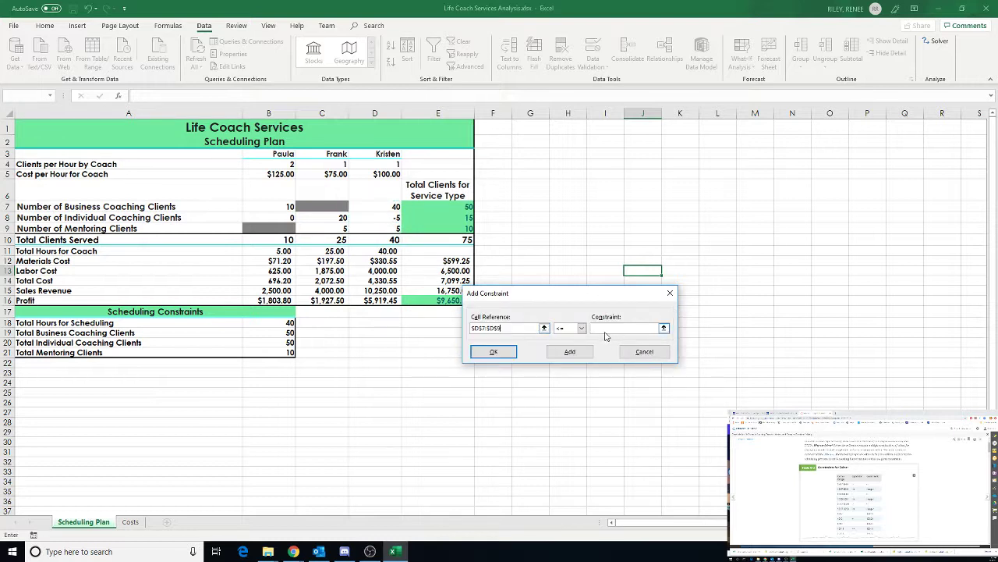
pyautogui.click(581, 328)
pyautogui.click(570, 356)
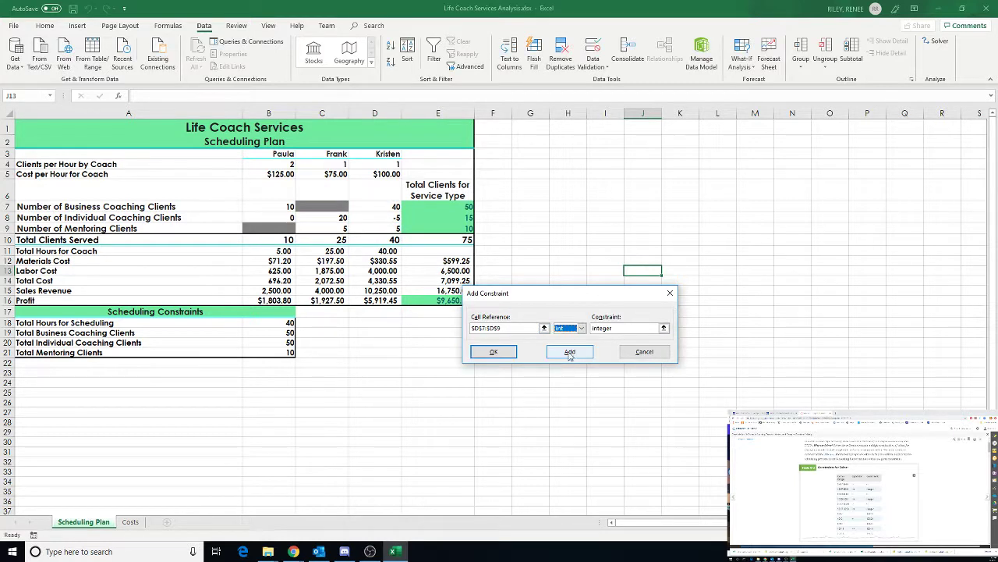
pyautogui.click(569, 353)
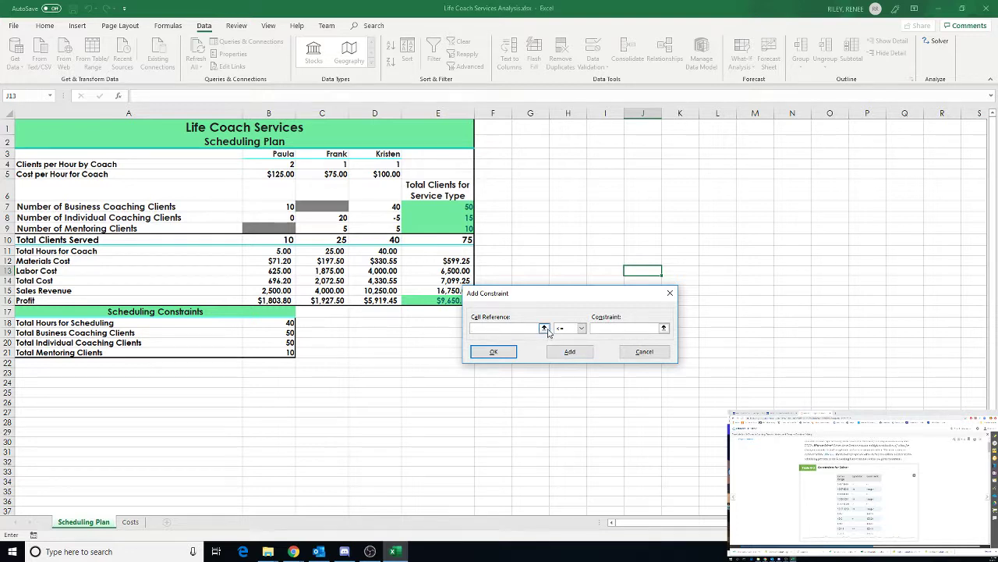
# Add a Solver constraint setting the total business coaching clients in E7 equal to the scheduling constraint in B19
pyautogui.click(545, 328)
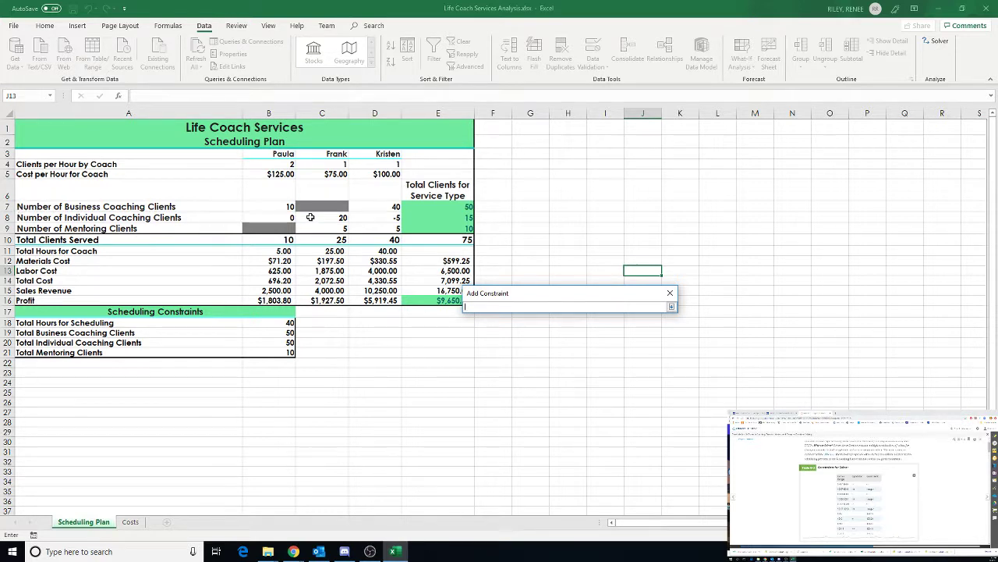
pyautogui.click(434, 207)
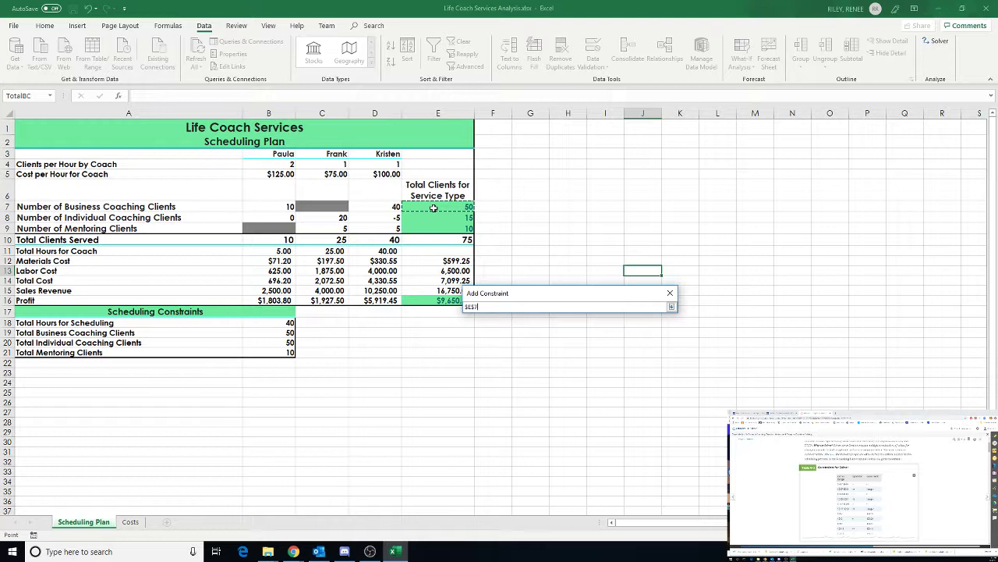
pyautogui.click(670, 306)
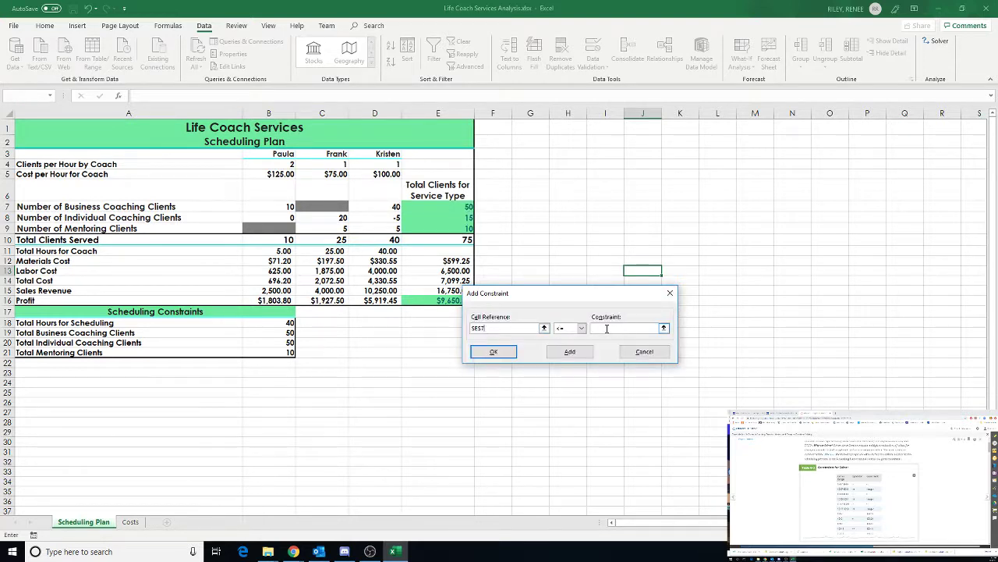
pyautogui.click(581, 328)
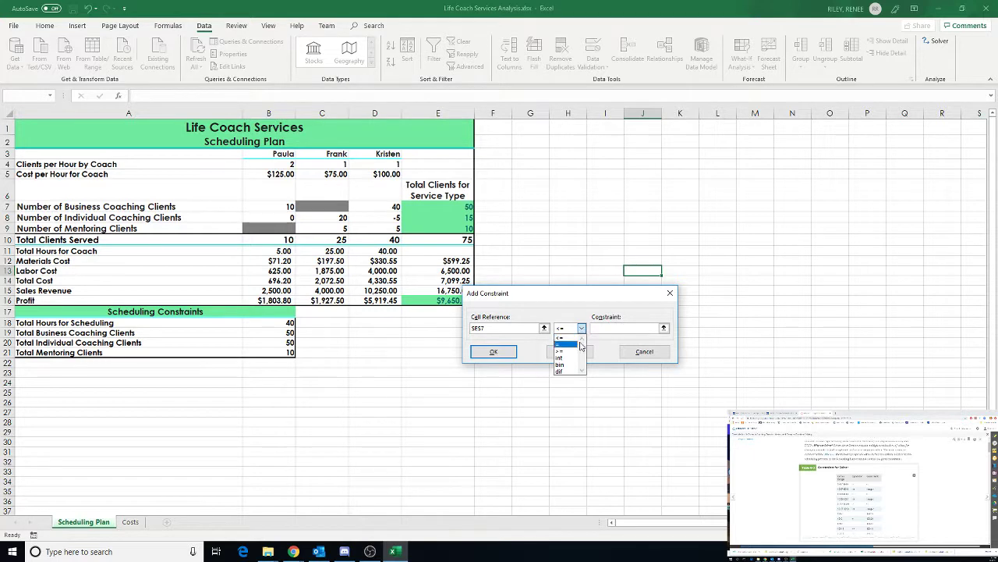
pyautogui.click(579, 345)
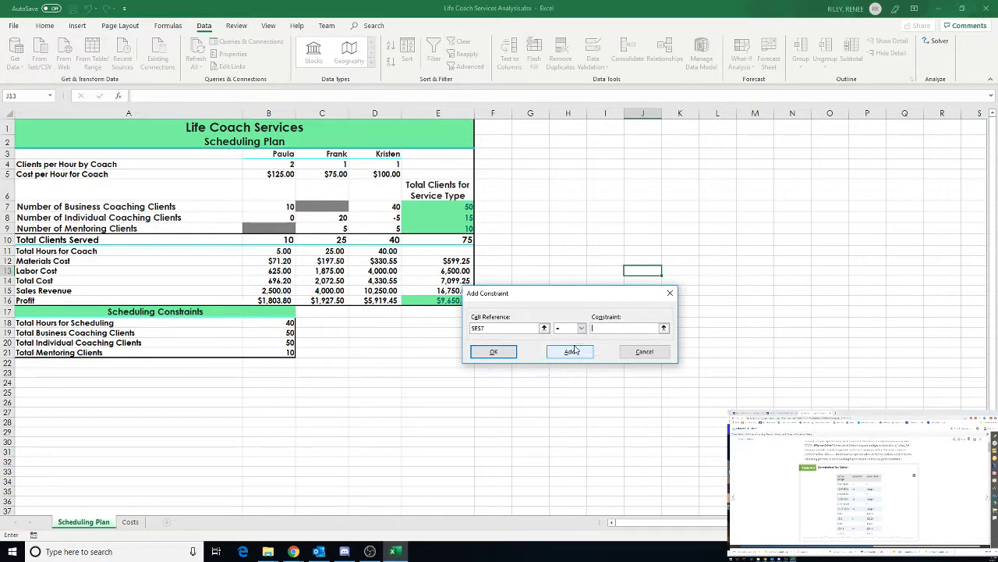
pyautogui.click(632, 328)
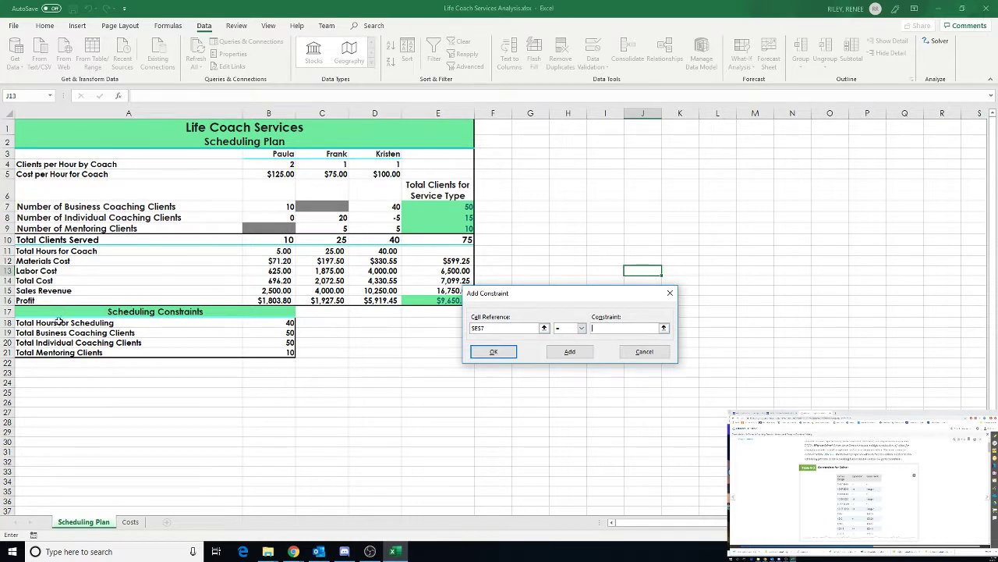
pyautogui.click(277, 334)
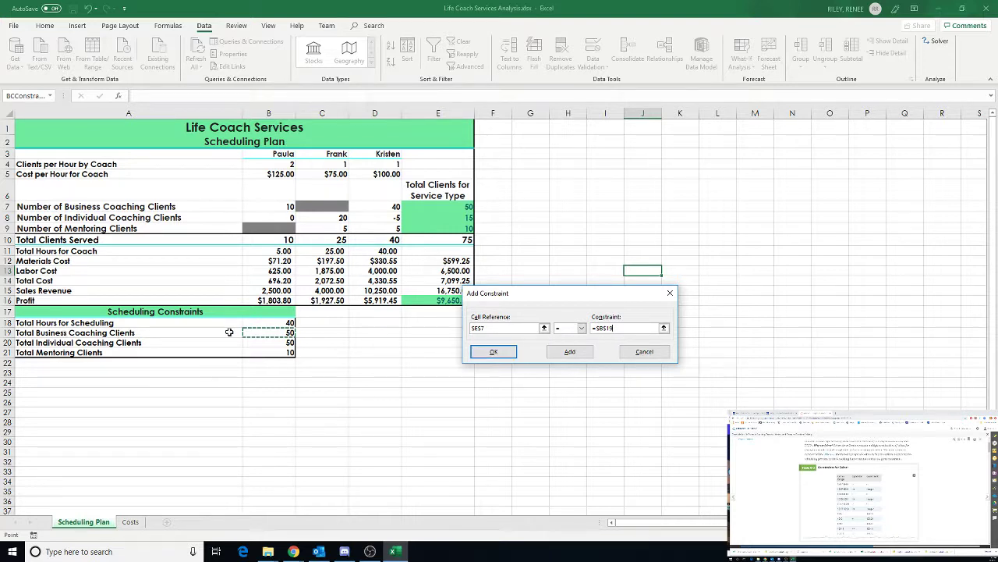
pyautogui.click(570, 352)
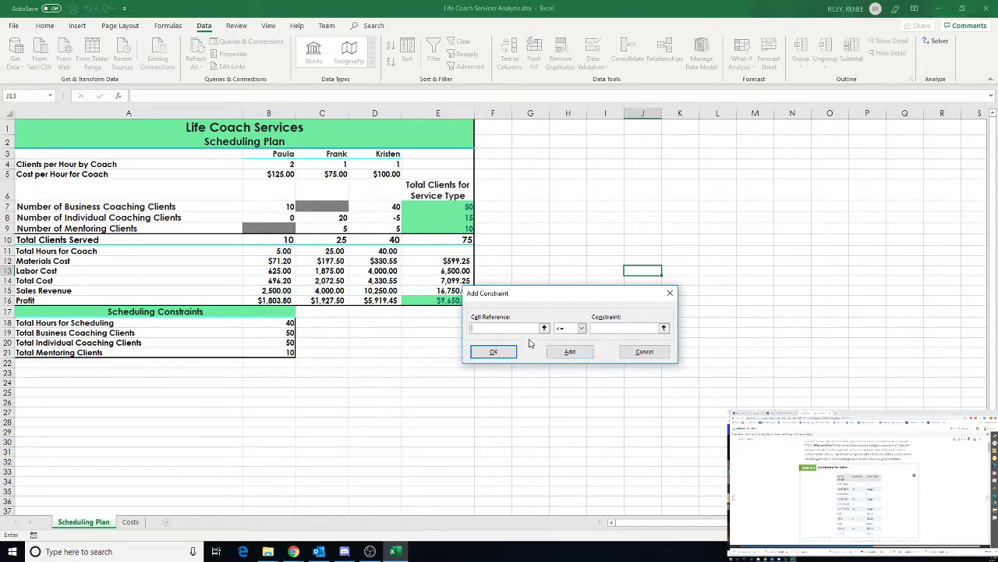
# Add a Solver constraint setting the total individual coaching clients in E8 equal to the scheduling constraint in B20
pyautogui.click(544, 327)
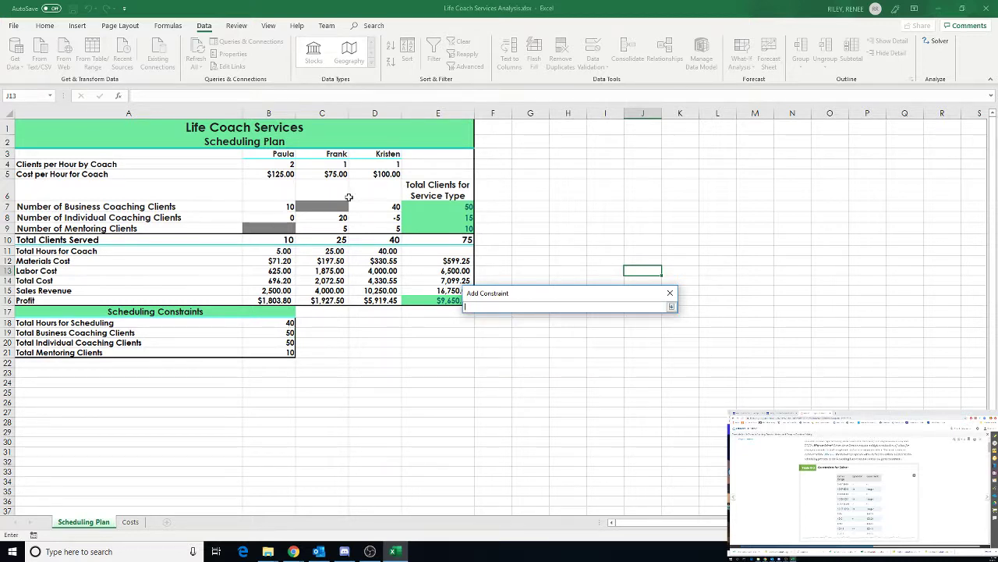
pyautogui.click(438, 221)
pyautogui.click(673, 307)
pyautogui.click(582, 329)
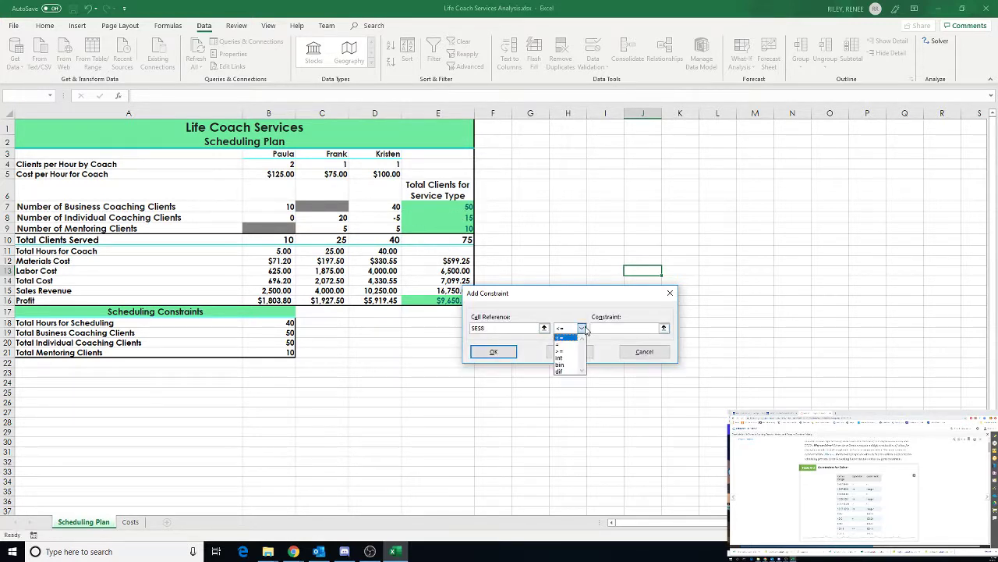
pyautogui.click(579, 345)
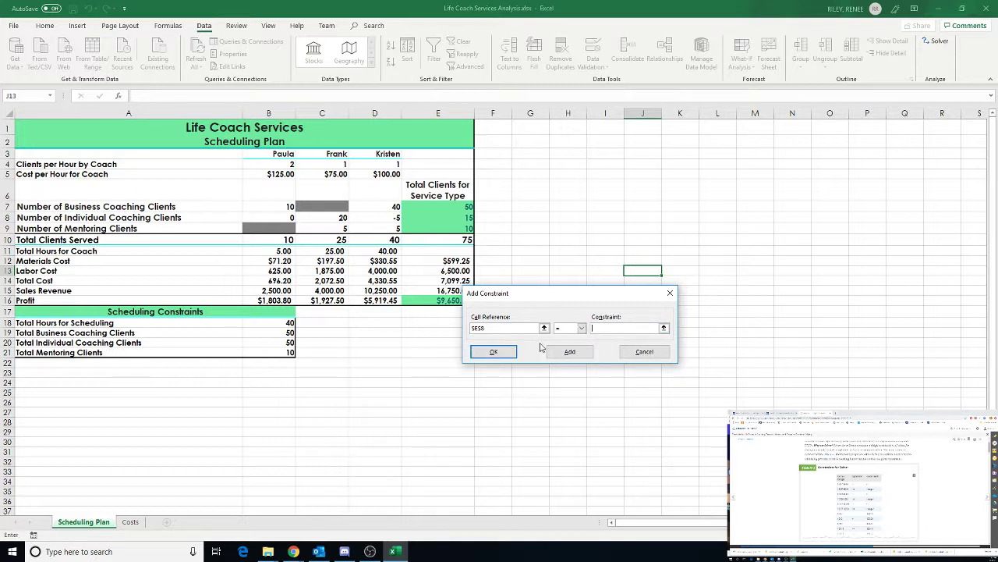
pyautogui.click(664, 328)
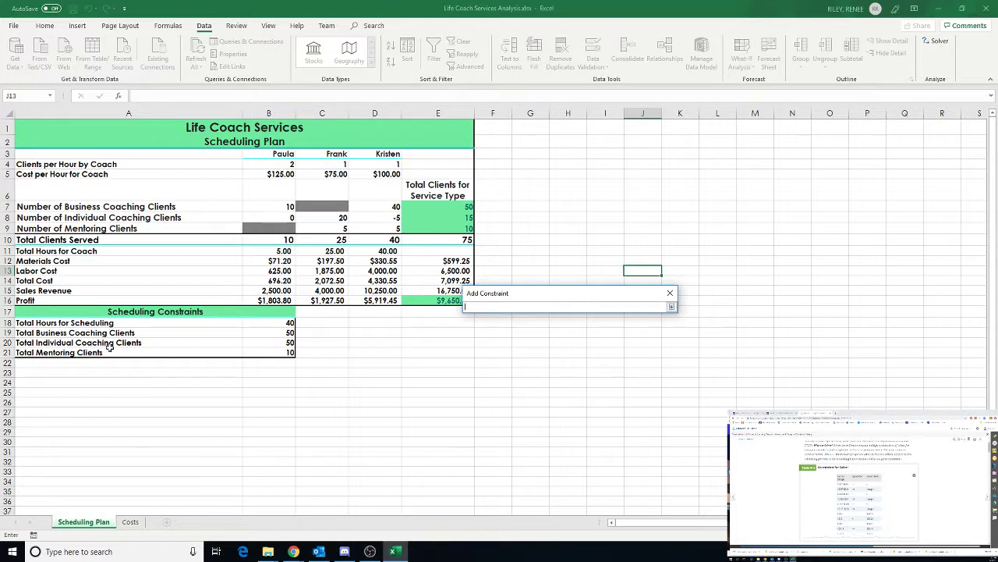
pyautogui.click(274, 342)
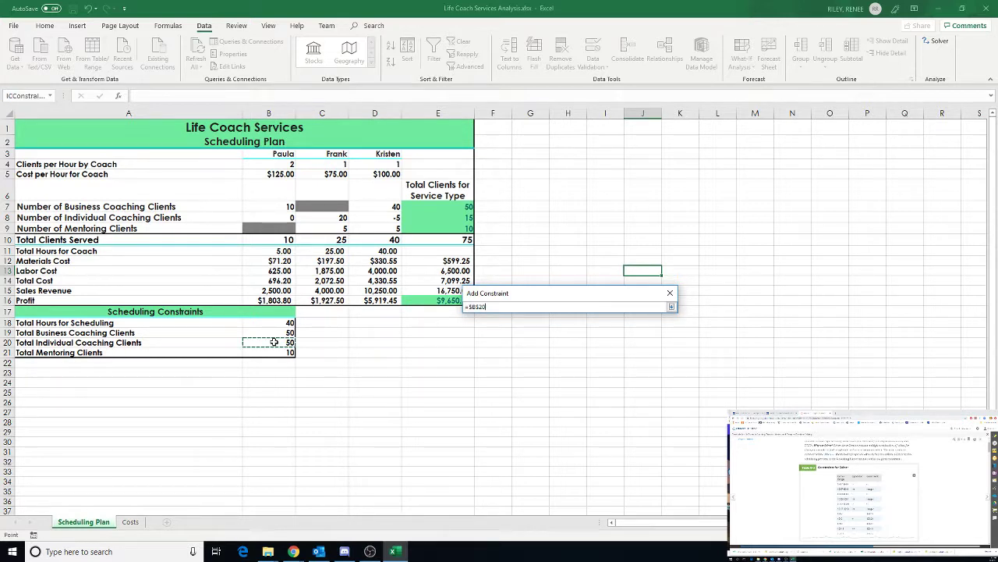
pyautogui.click(671, 306)
pyautogui.click(572, 353)
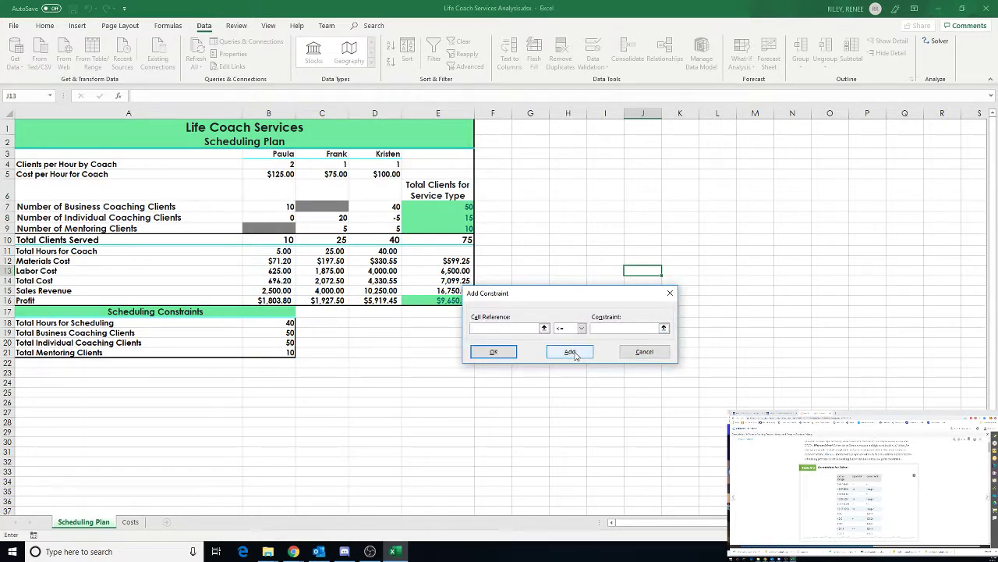
# Add a Solver constraint setting the total mentoring clients in E9 equal to the scheduling constraint in B21
pyautogui.click(446, 229)
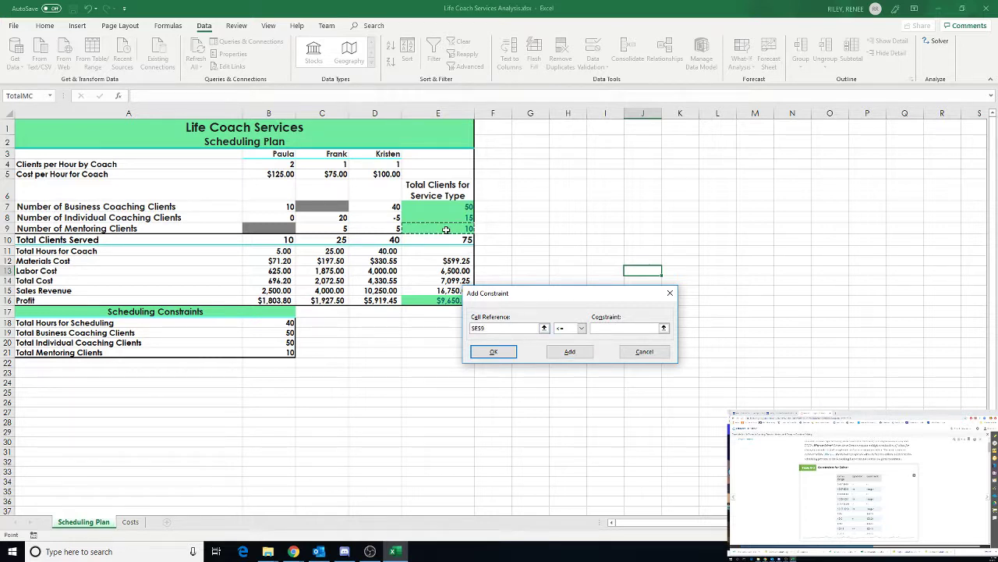
pyautogui.click(581, 330)
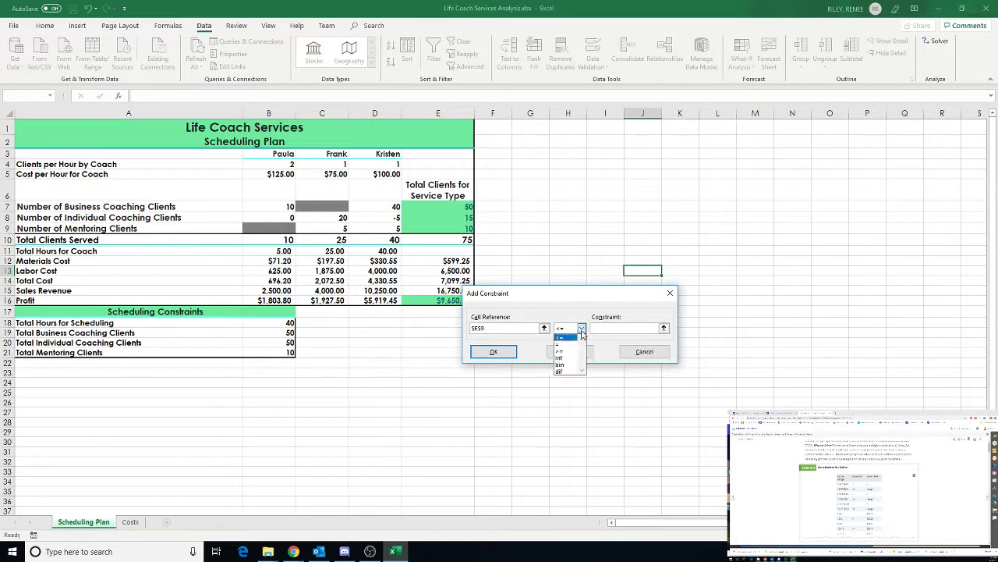
pyautogui.click(578, 348)
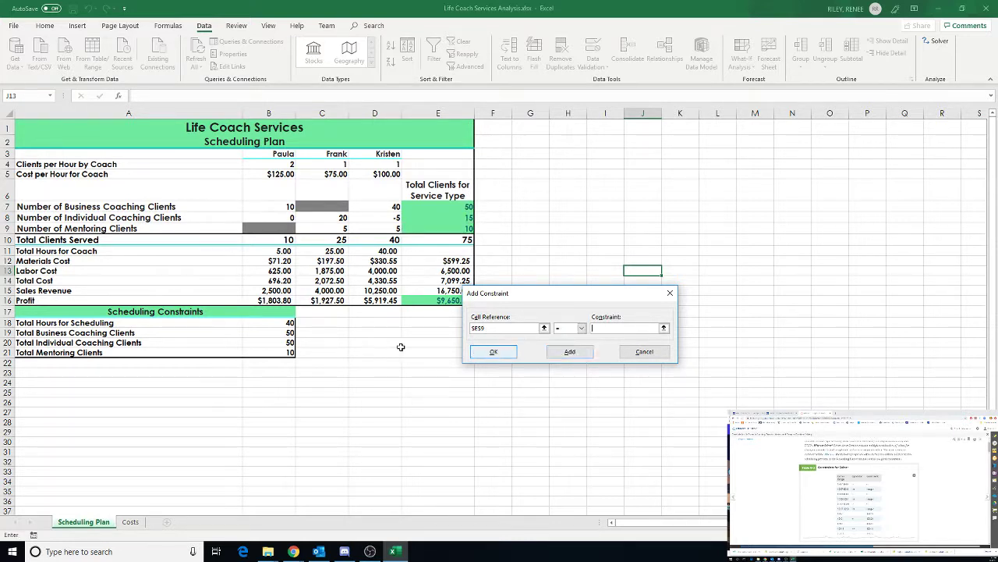
pyautogui.click(280, 354)
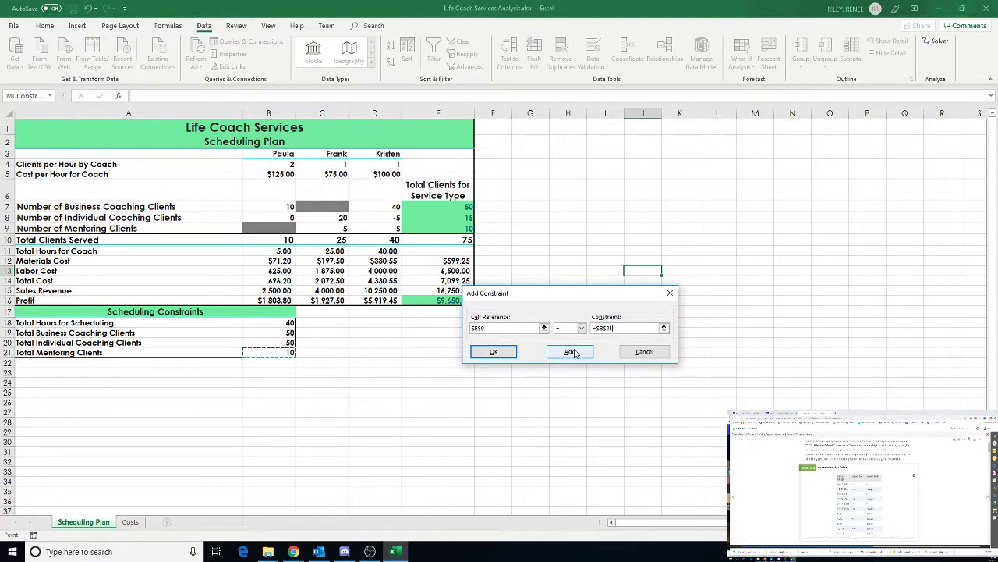
pyautogui.click(570, 351)
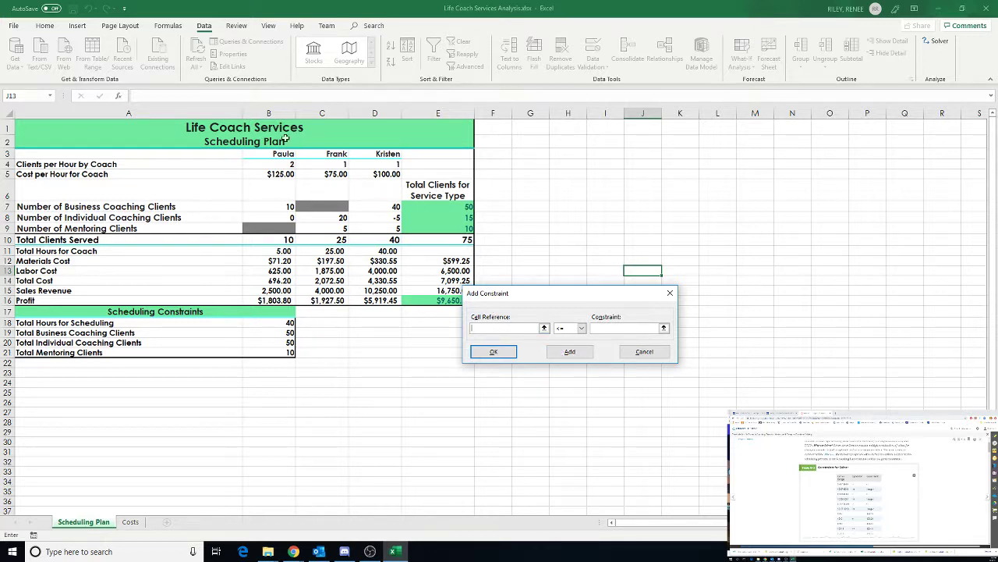
# Add a Solver constraint with the total hours for scheduling in B18 as the cell reference, <= B18
pyautogui.click(271, 250)
pyautogui.click(272, 323)
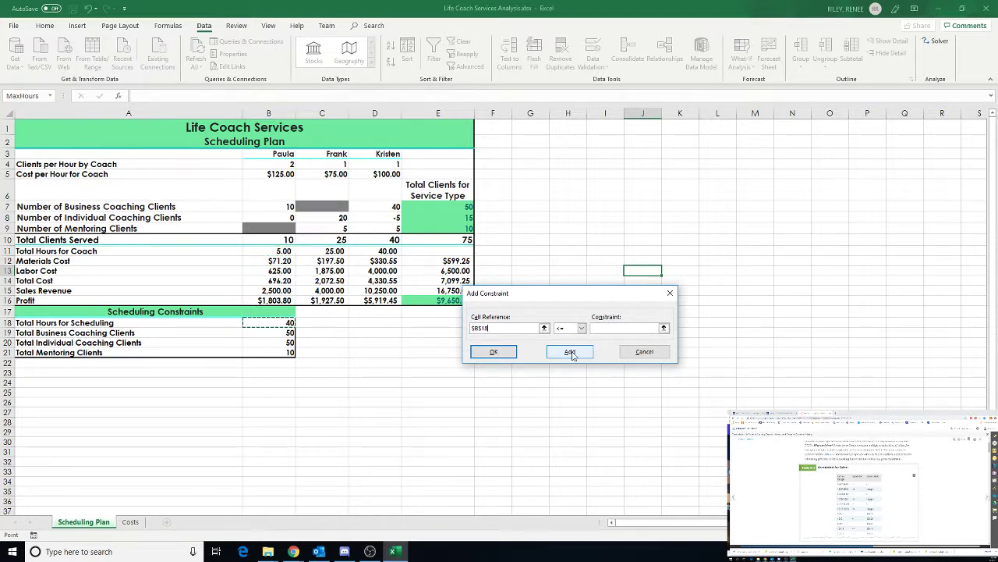
pyautogui.click(572, 355)
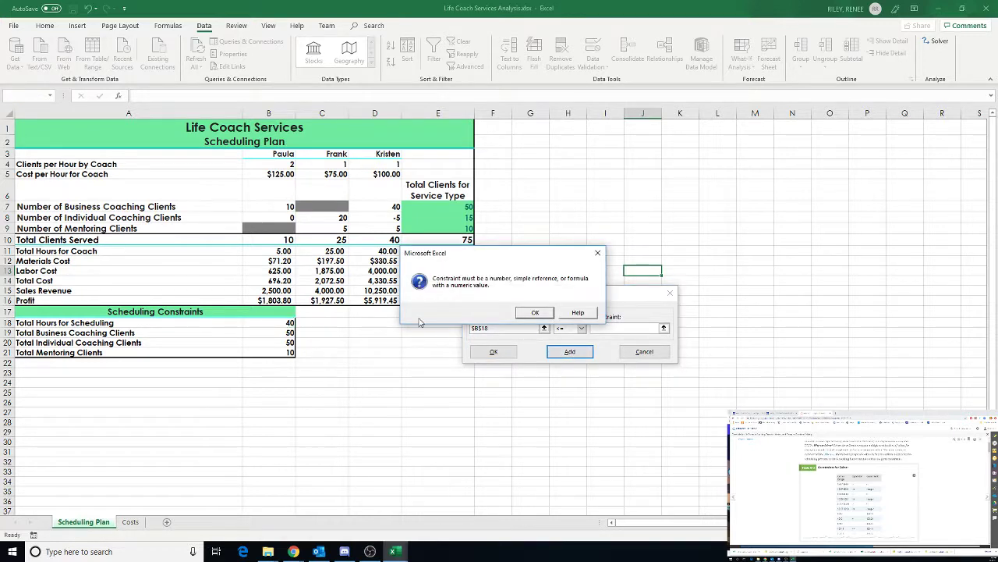
pyautogui.click(535, 312)
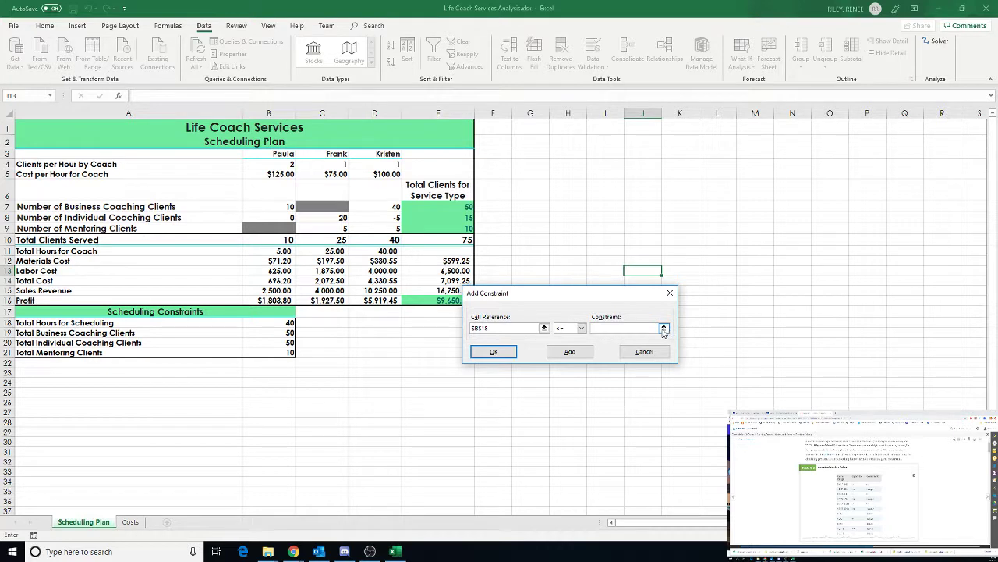
pyautogui.click(262, 324)
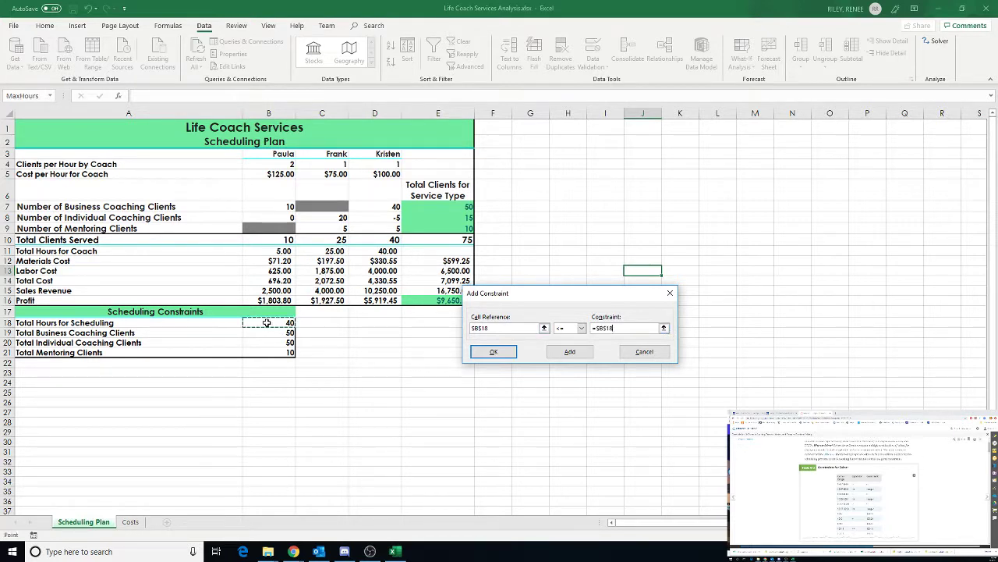
pyautogui.click(570, 352)
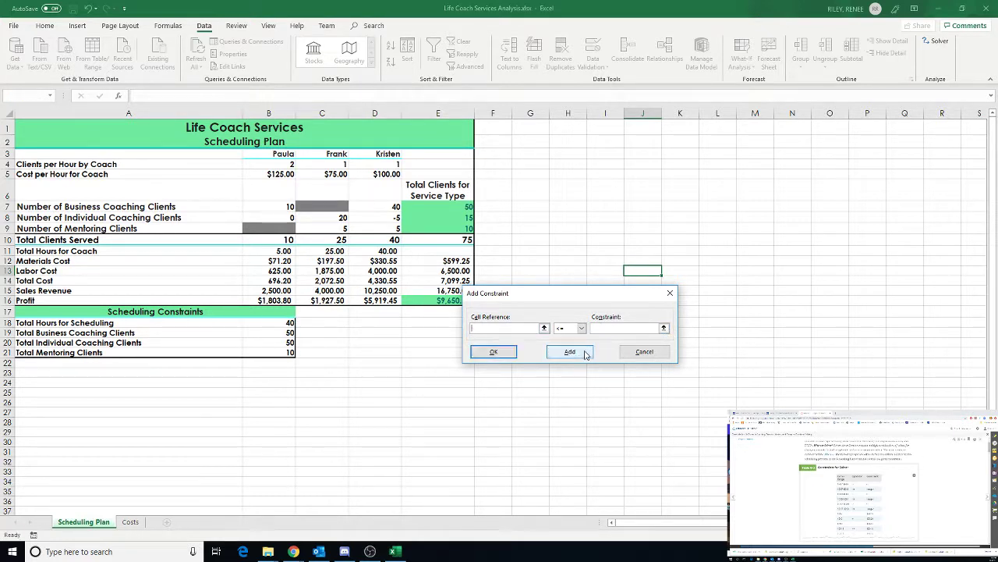
# Add a Solver constraint limiting the second coach's total hours in C11 to <= the scheduling hours in B18
pyautogui.click(332, 250)
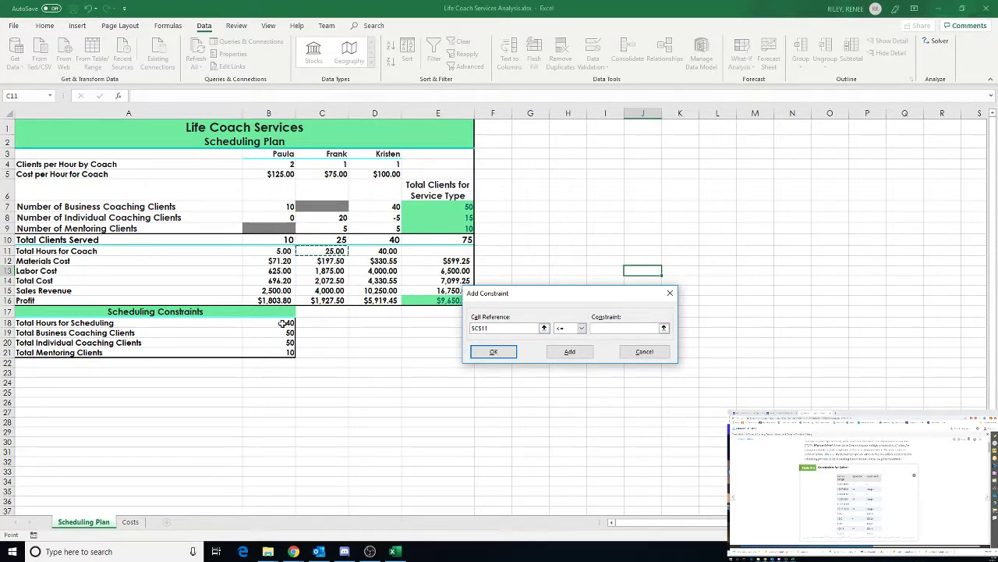
pyautogui.press('Tab')
pyautogui.click(279, 326)
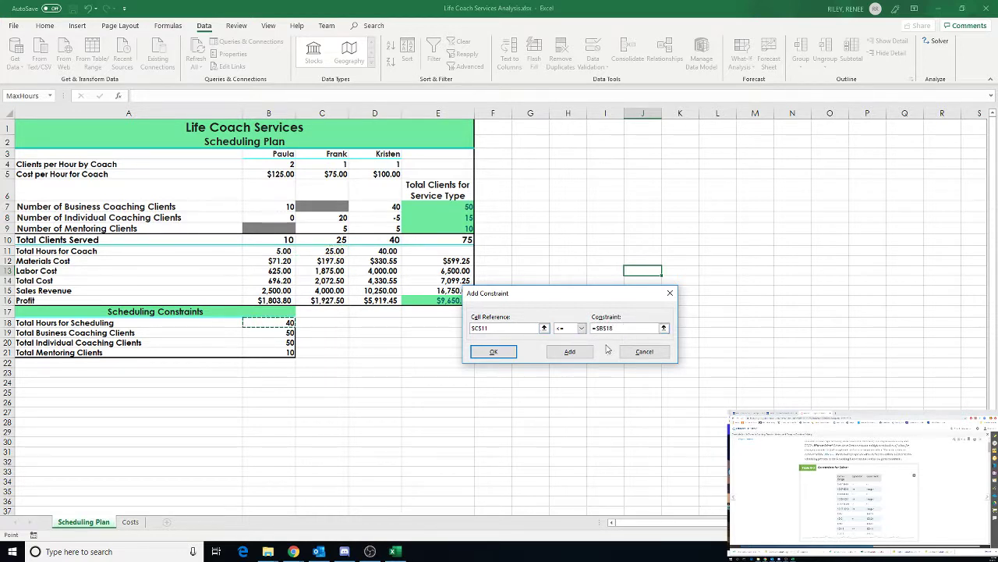
pyautogui.click(559, 353)
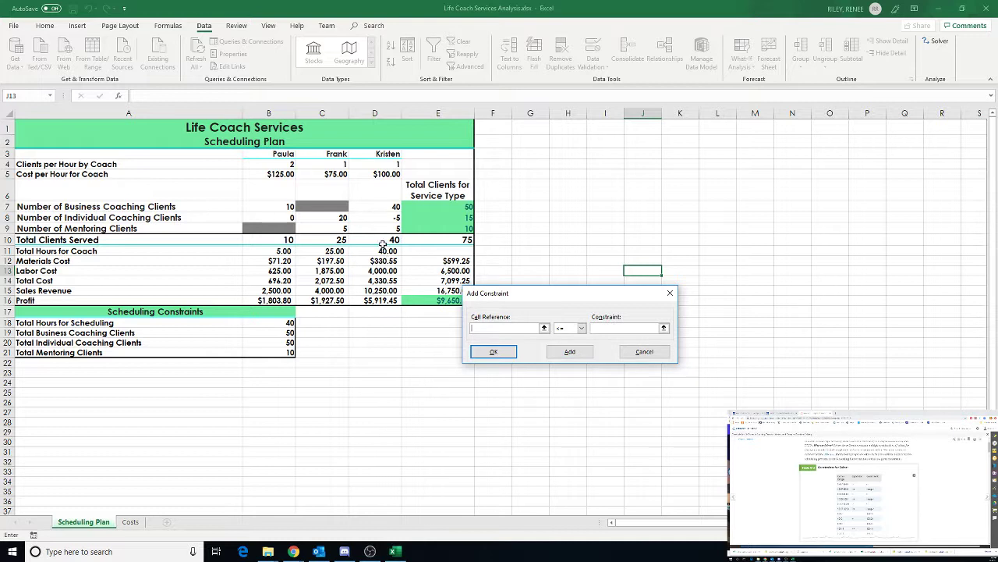
# Add a Solver constraint setting D10 <= the scheduling hours in B18, and return to the Solver parameters
pyautogui.click(381, 241)
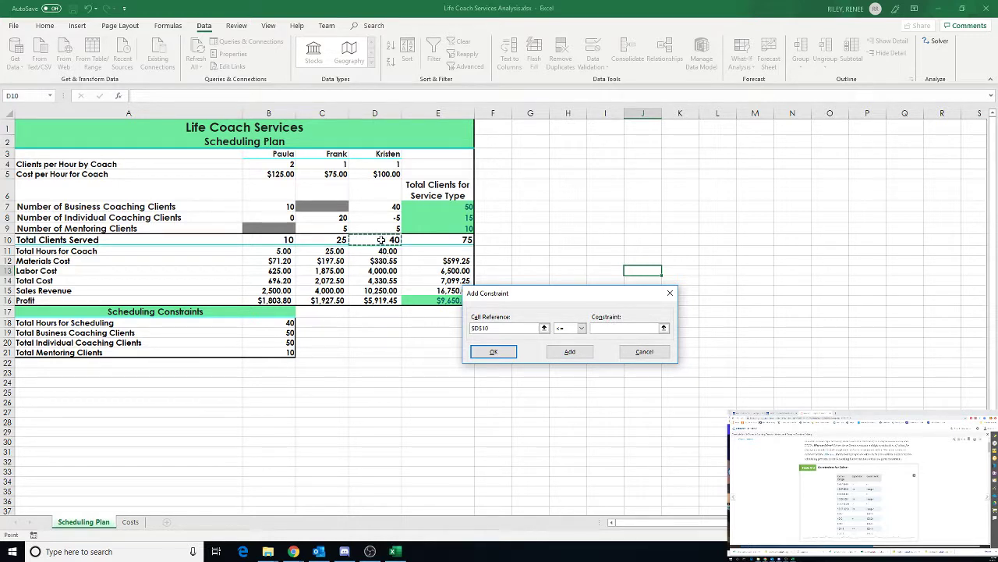
pyautogui.click(599, 327)
pyautogui.click(273, 321)
pyautogui.click(570, 351)
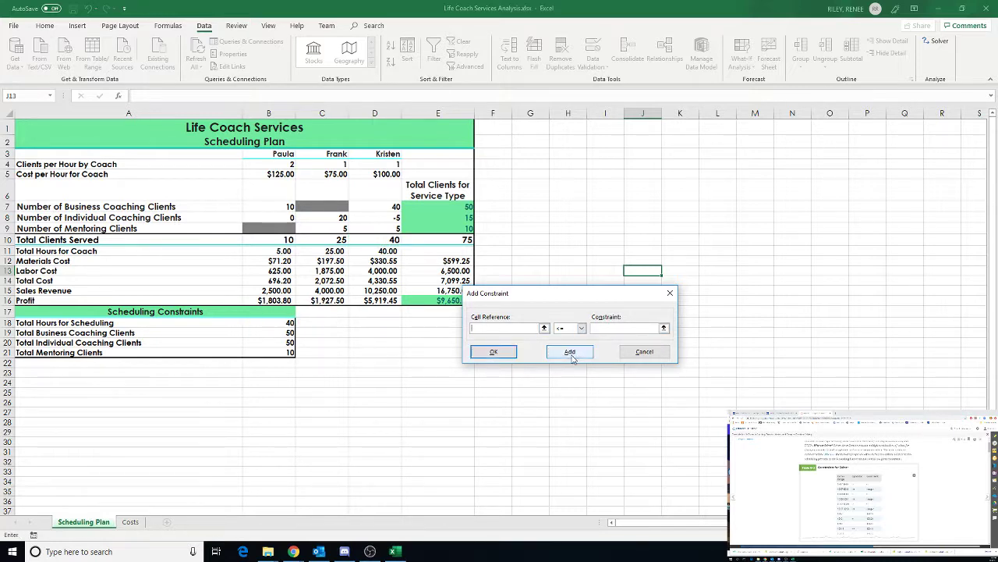
pyautogui.click(644, 352)
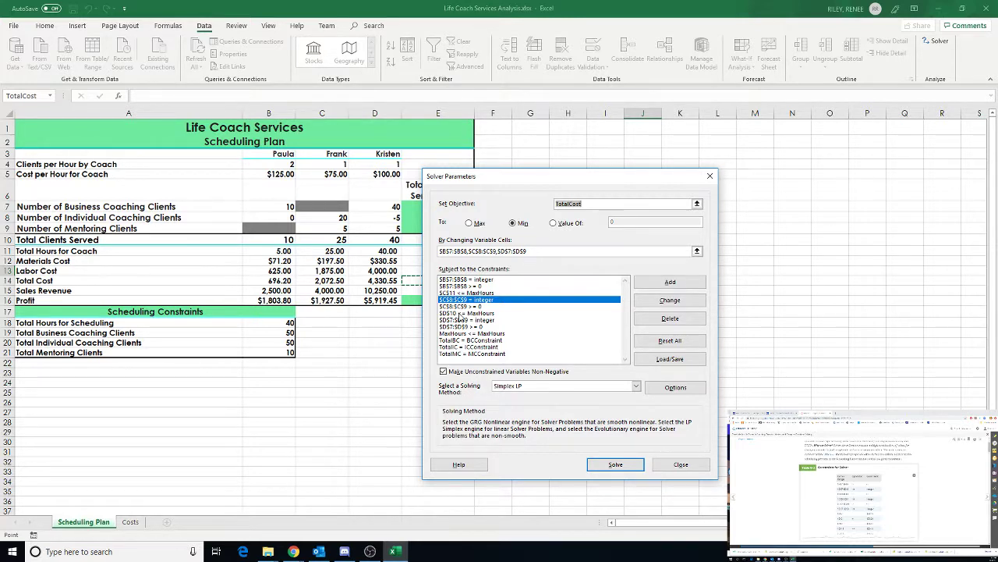
# Change the cell reference of the D10 constraint to the third coach's total hours in D11, keeping <= MaxHours
pyautogui.click(460, 314)
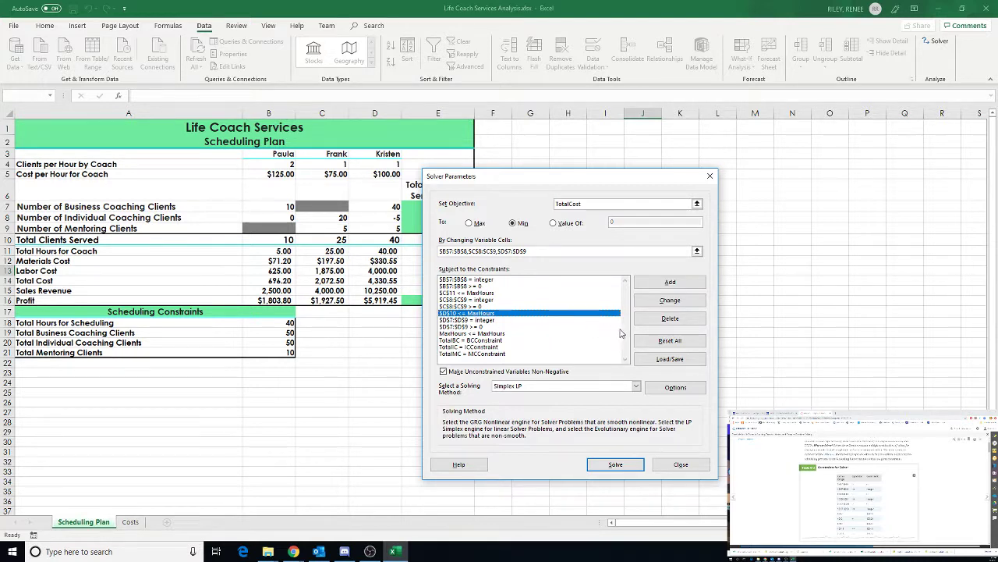
pyautogui.click(677, 304)
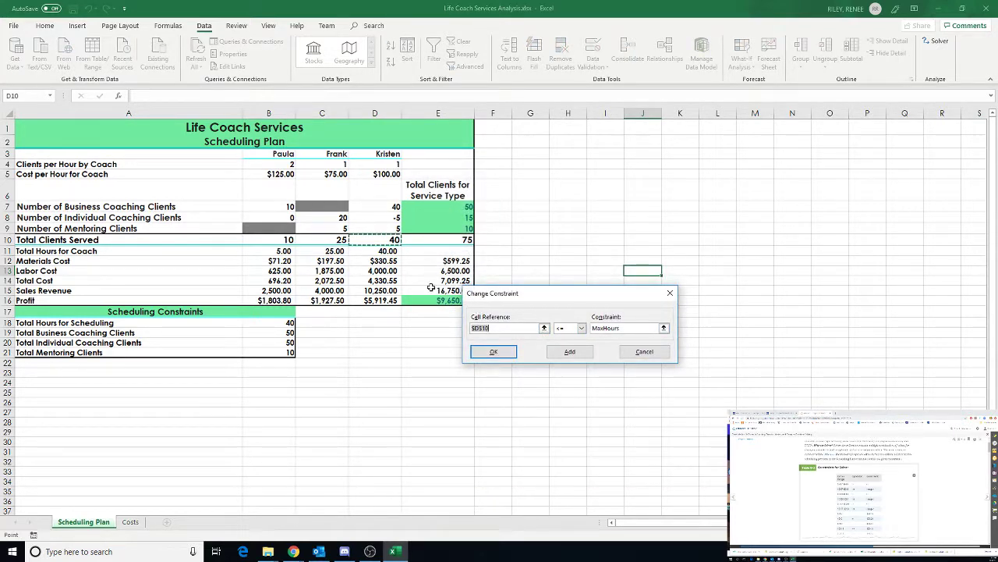
pyautogui.click(385, 251)
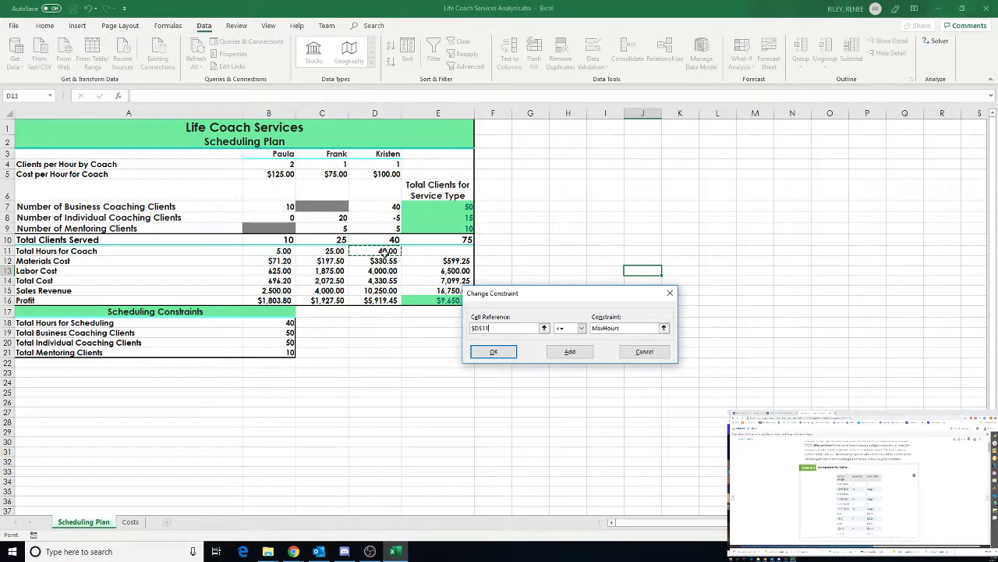
pyautogui.click(494, 352)
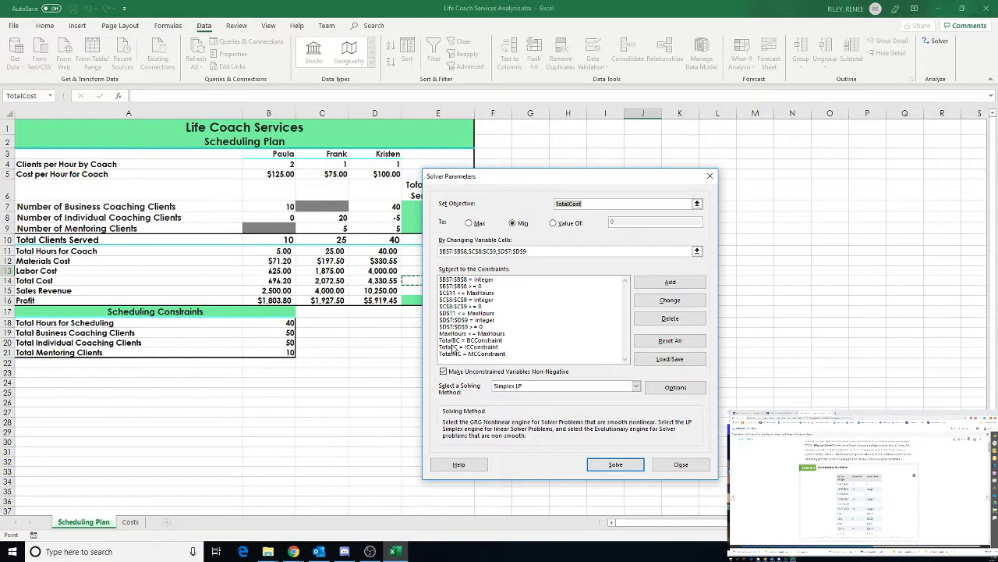
# Add a Solver constraint limiting the first coach's total hours in B11 to <= the scheduling hours in B18
pyautogui.press('Return')
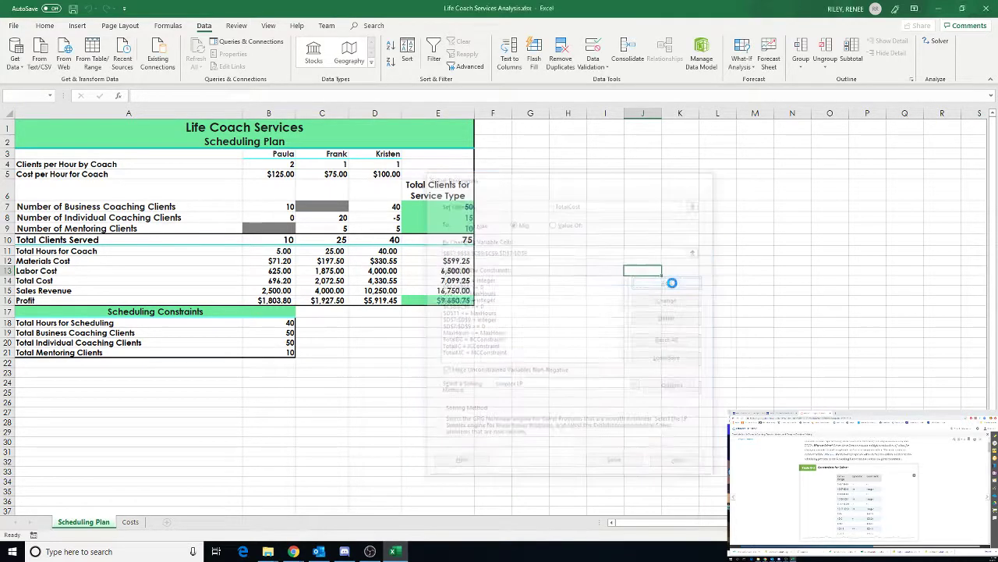
pyautogui.click(282, 250)
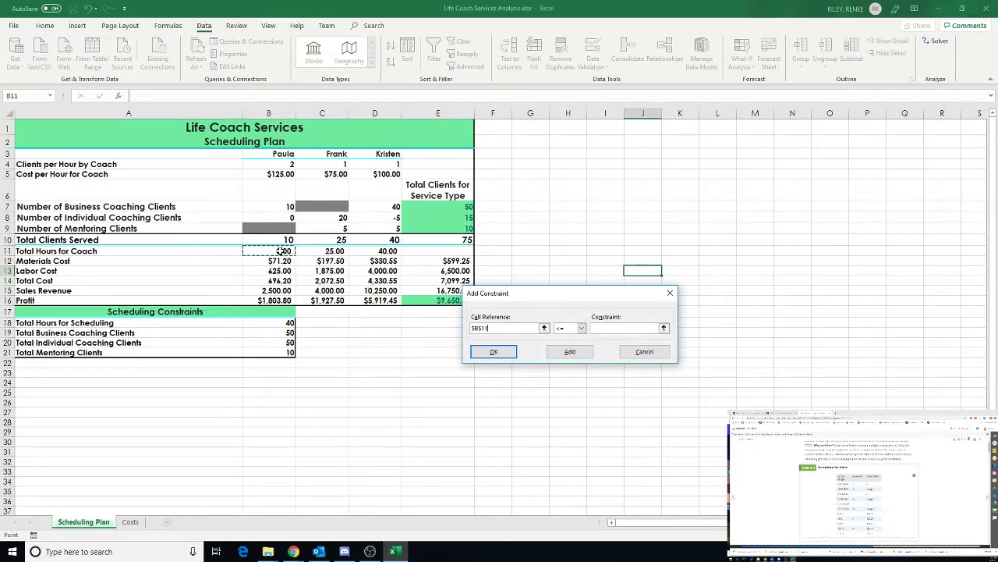
pyautogui.click(624, 329)
pyautogui.click(270, 322)
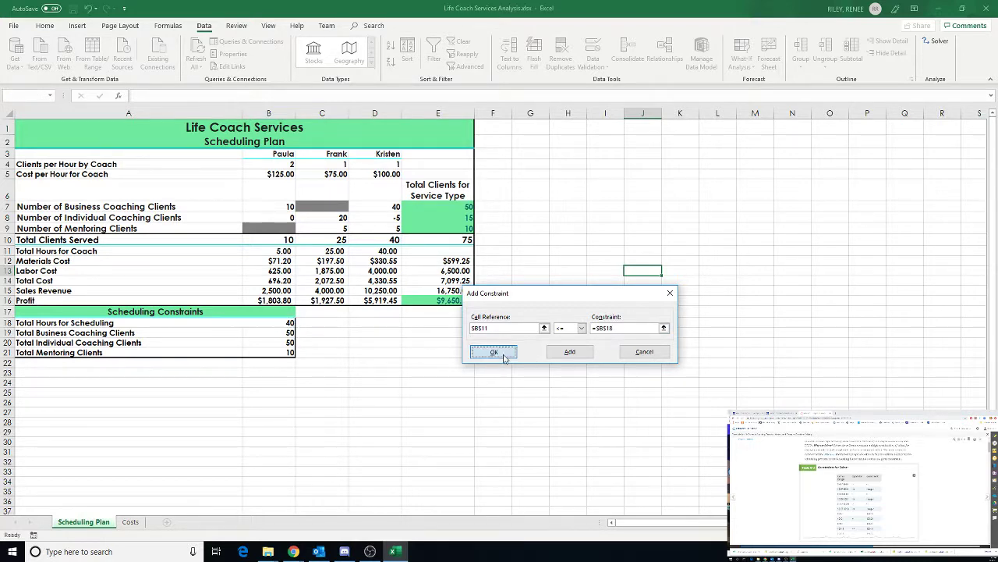
pyautogui.click(499, 353)
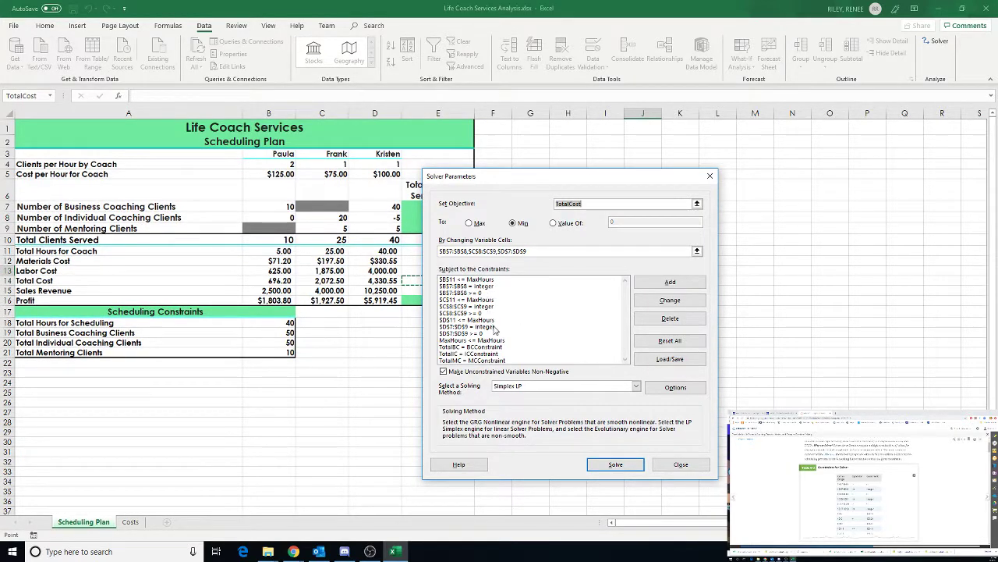
# Solve the model, keep the Solver solution and generate an Answer report
pyautogui.click(502, 341)
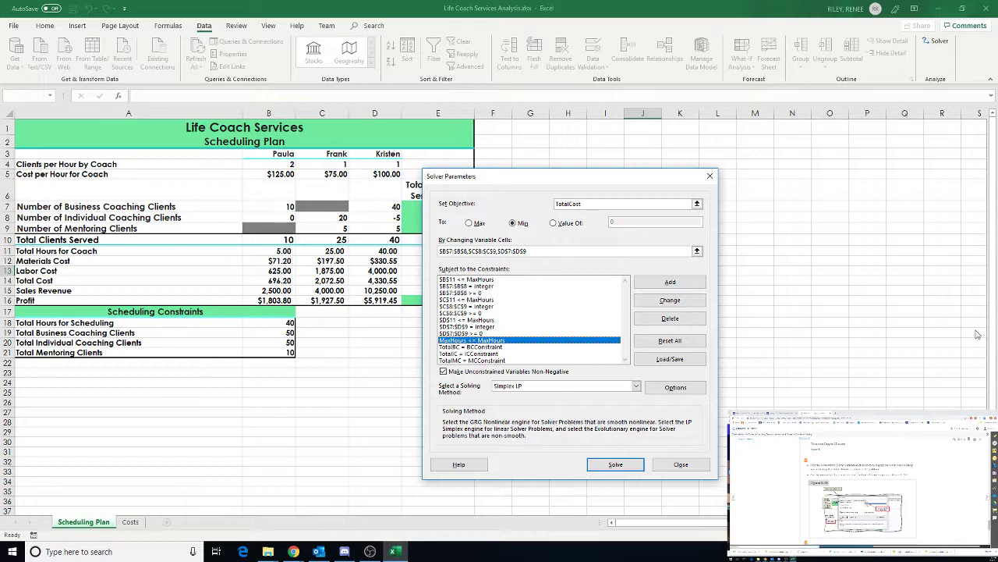
pyautogui.click(617, 465)
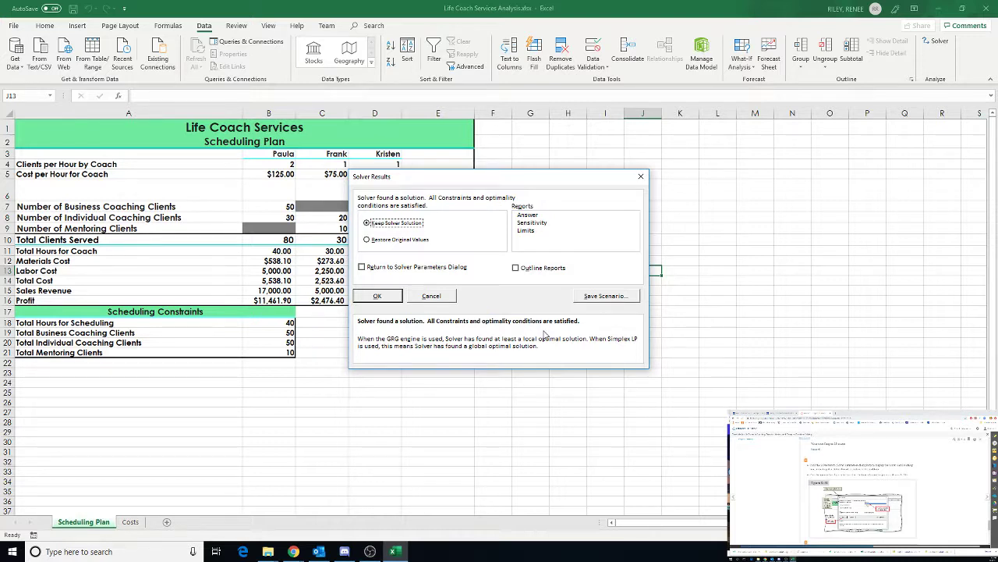
pyautogui.click(528, 216)
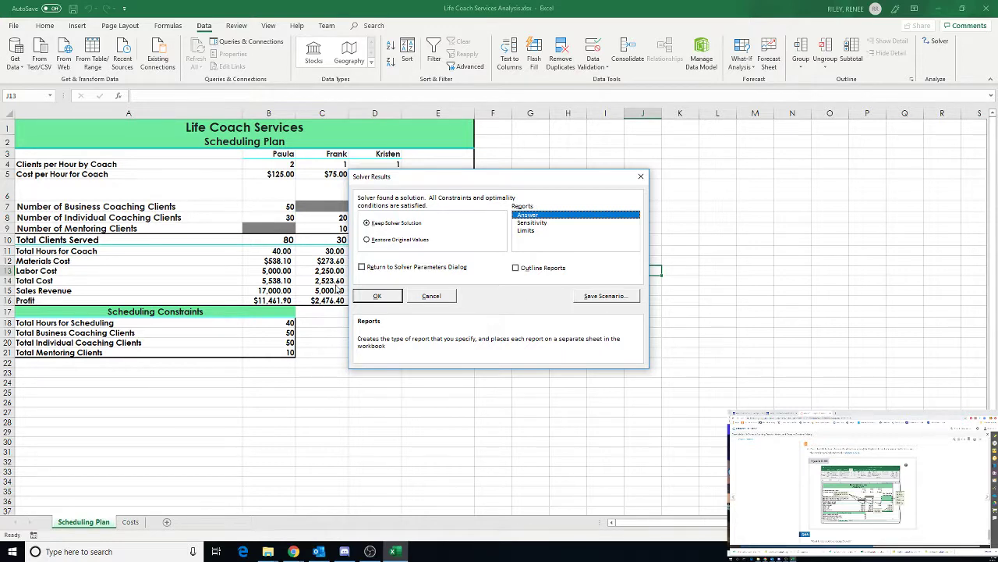
pyautogui.click(377, 296)
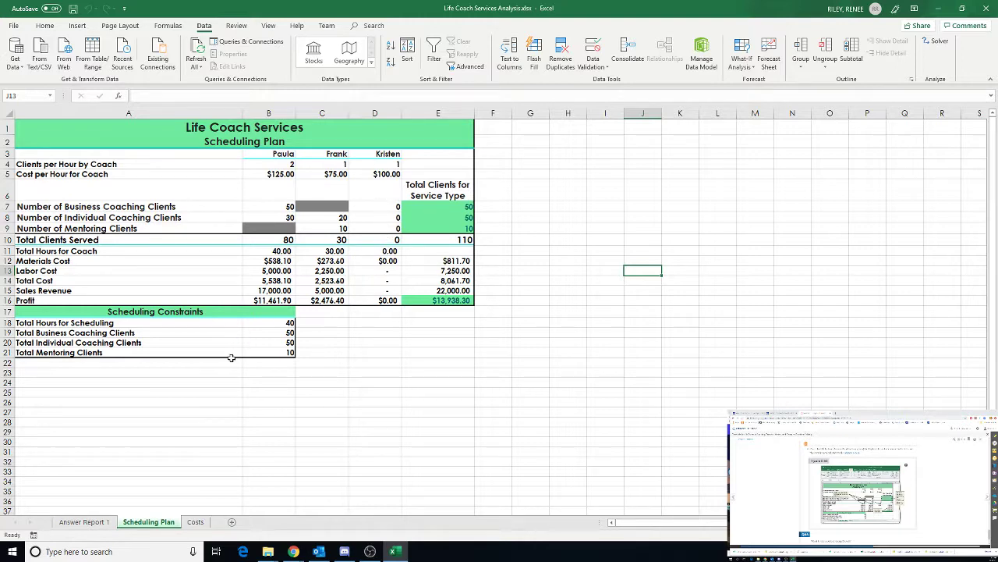
# Review the variable cells and constraints in the Answer Report 1 sheet, and return to the Scheduling Plan sheet
pyautogui.click(101, 523)
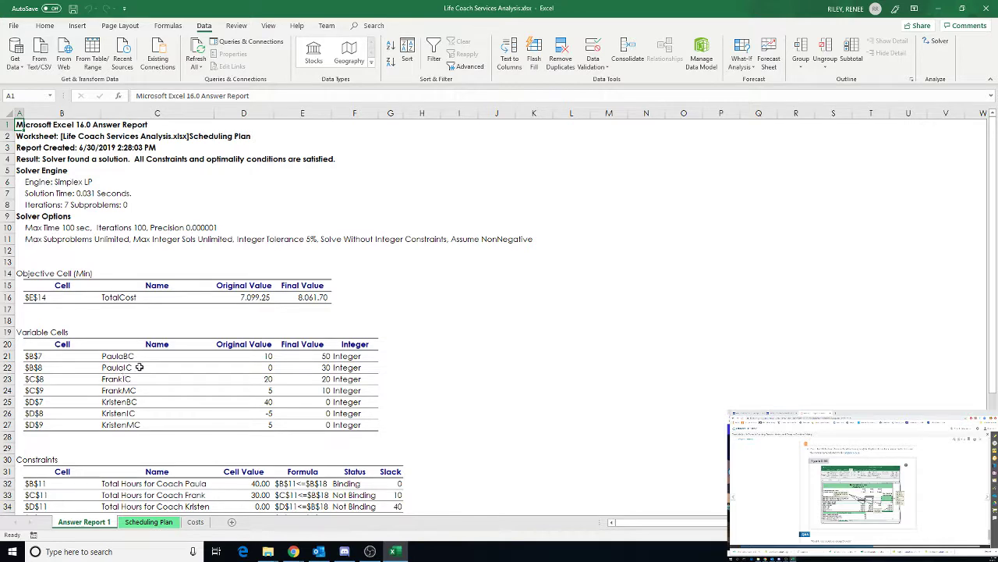
pyautogui.scroll(-5, 139, 367)
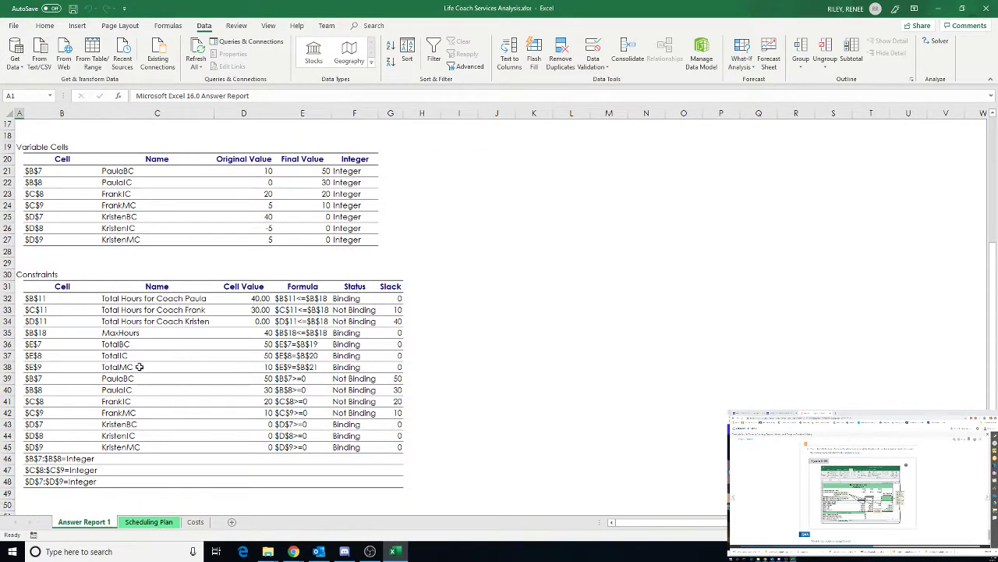
pyautogui.scroll(-2, 139, 367)
pyautogui.click(139, 524)
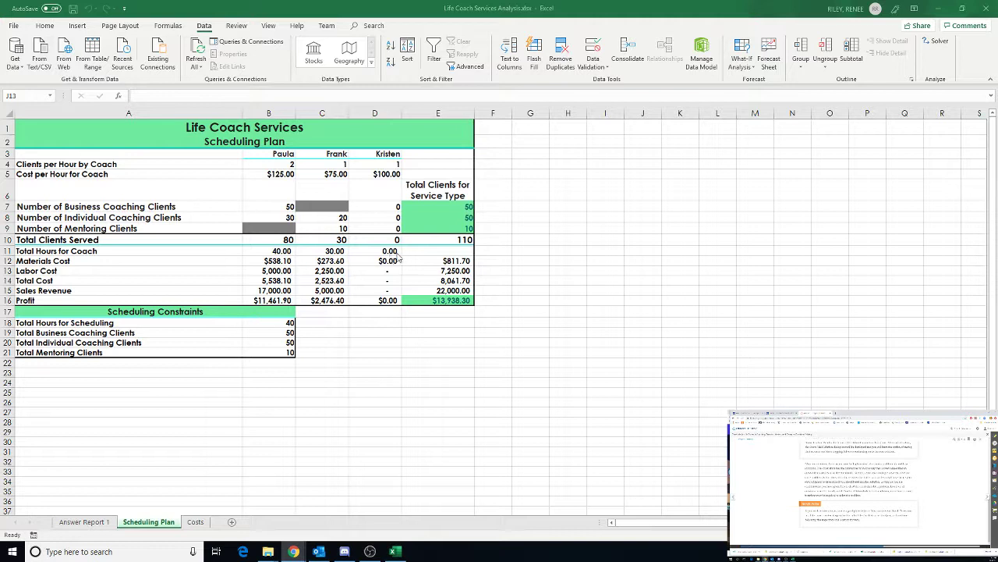
# Save the Life Coach Services Analysis workbook
pyautogui.click(15, 27)
pyautogui.click(14, 27)
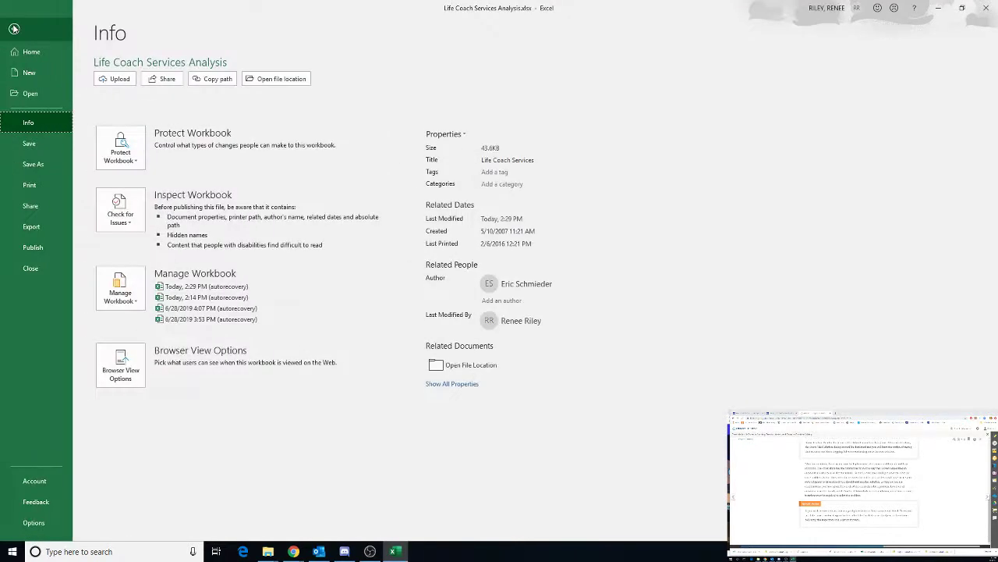
pyautogui.click(36, 143)
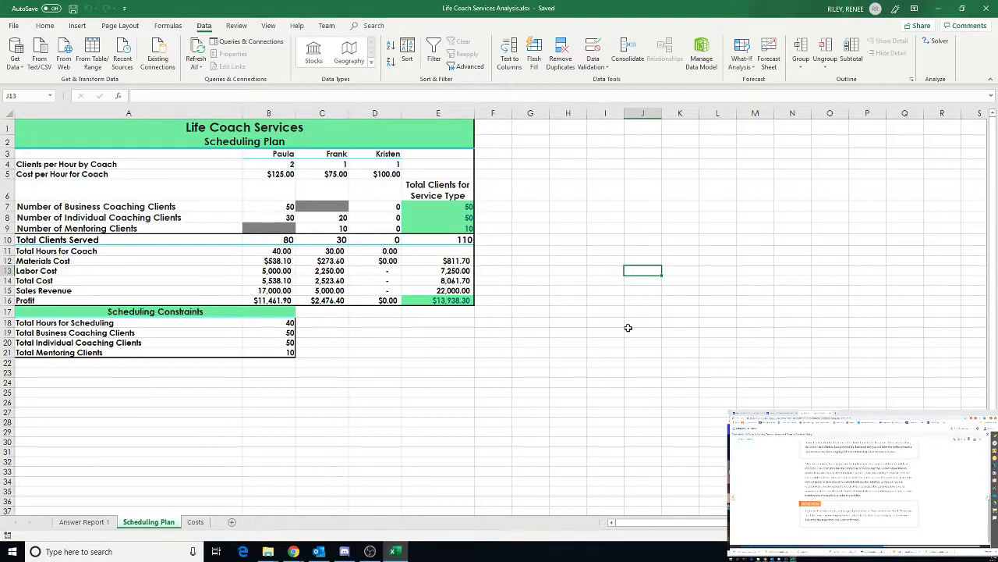